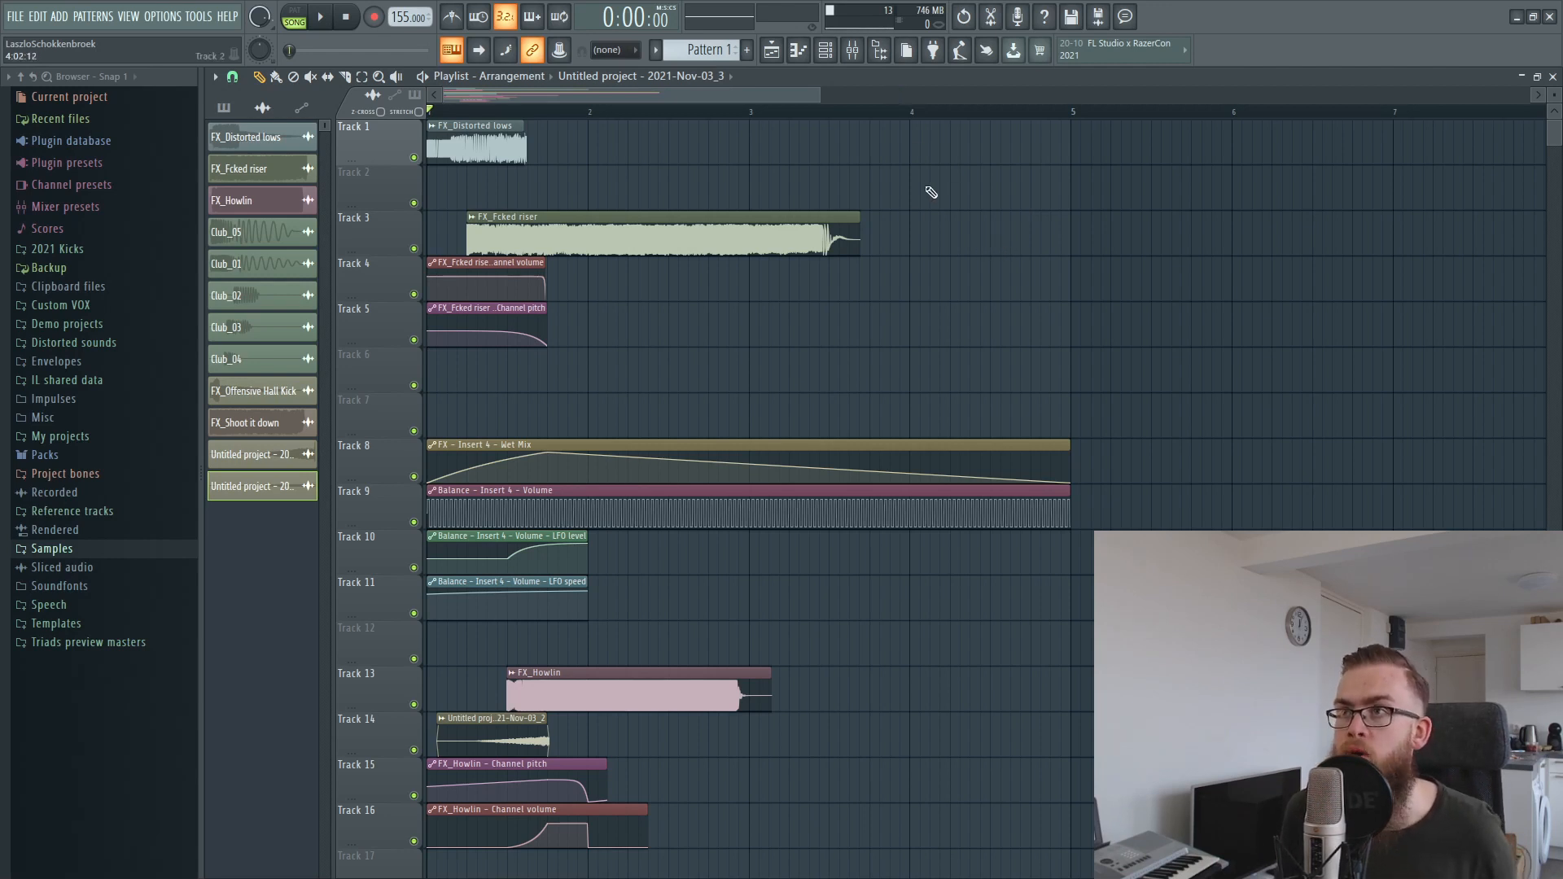
Play the arrangement from the start, and briefly select the clips on Tracks 1 to 5 before deselecting them.
{"action": "key", "text": "space"}
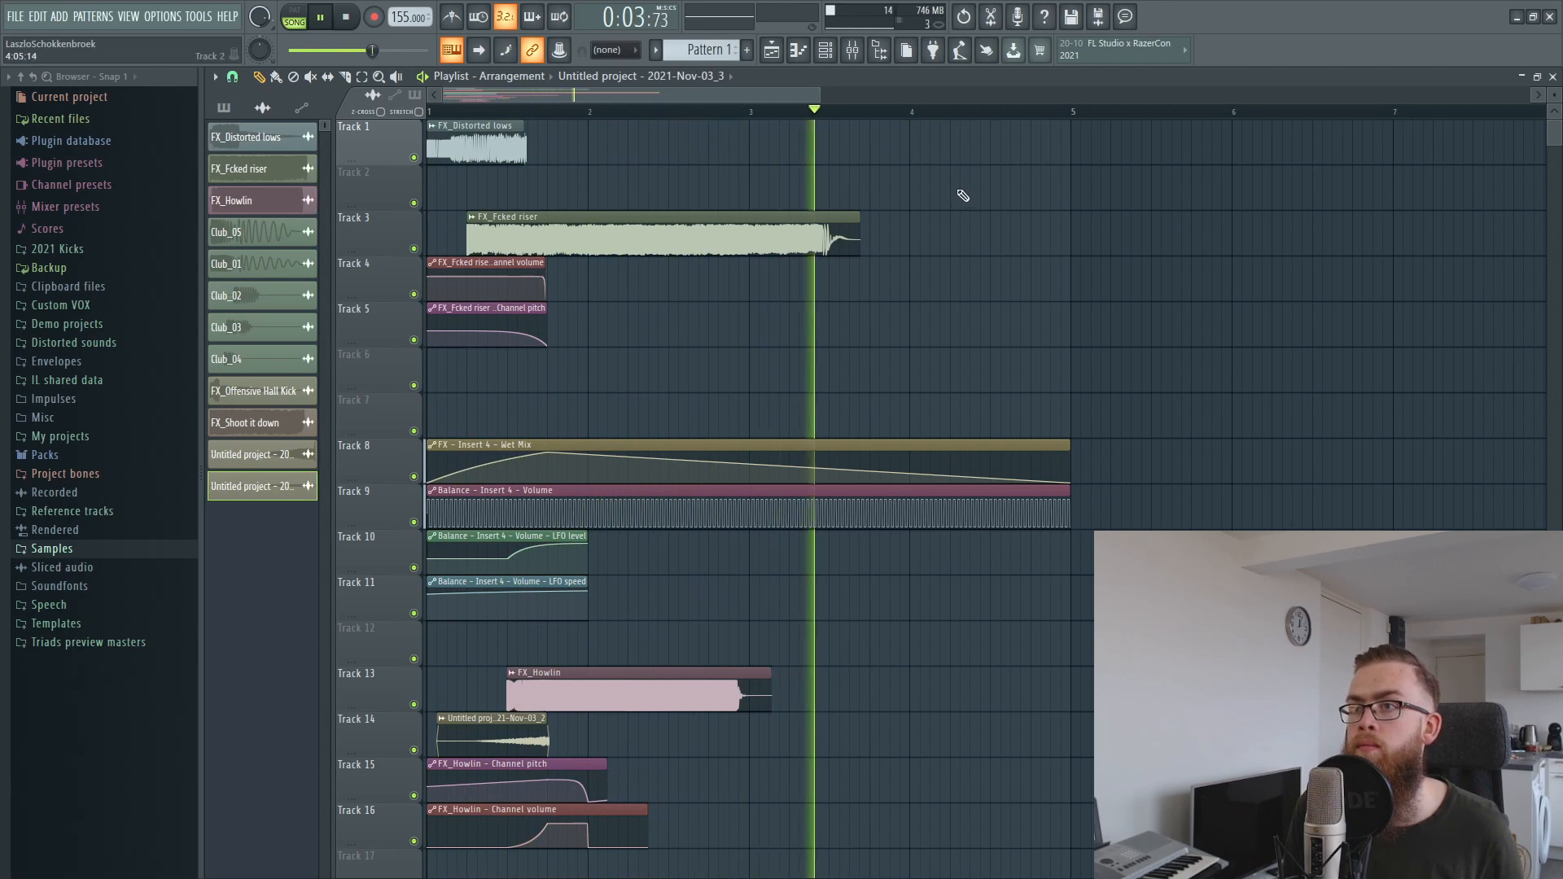
{"action": "key", "text": "space"}
{"action": "scroll", "coordinate": [896, 155], "scroll_direction": "down", "scroll_amount": 1}
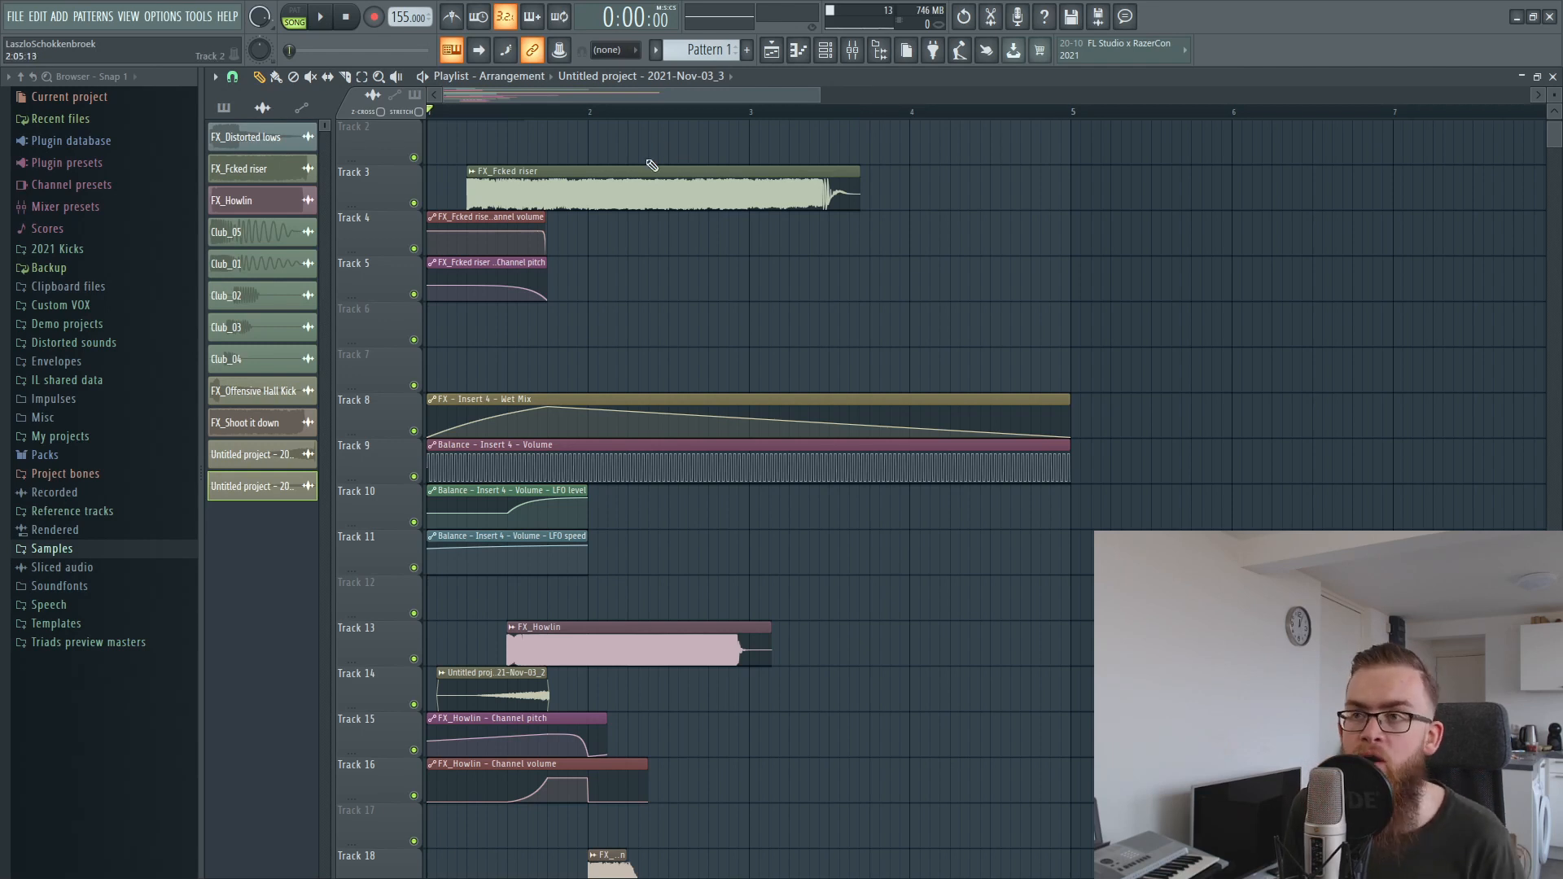
{"action": "scroll", "coordinate": [691, 276], "scroll_direction": "up", "scroll_amount": 1}
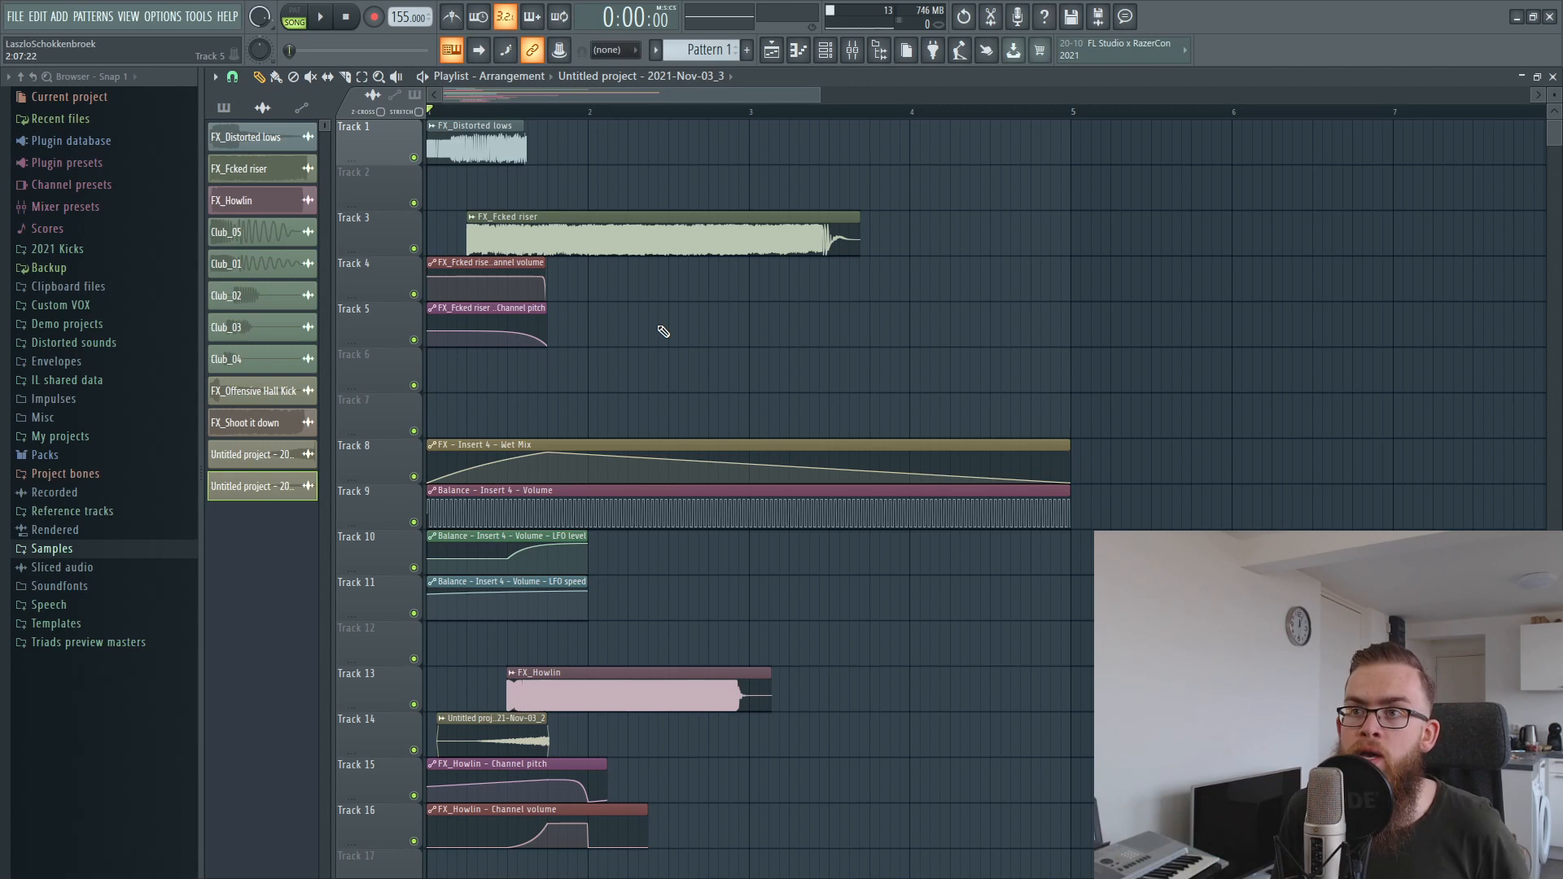
{"action": "left_click_drag", "start_coordinate": [630, 346], "coordinate": [394, 122]}
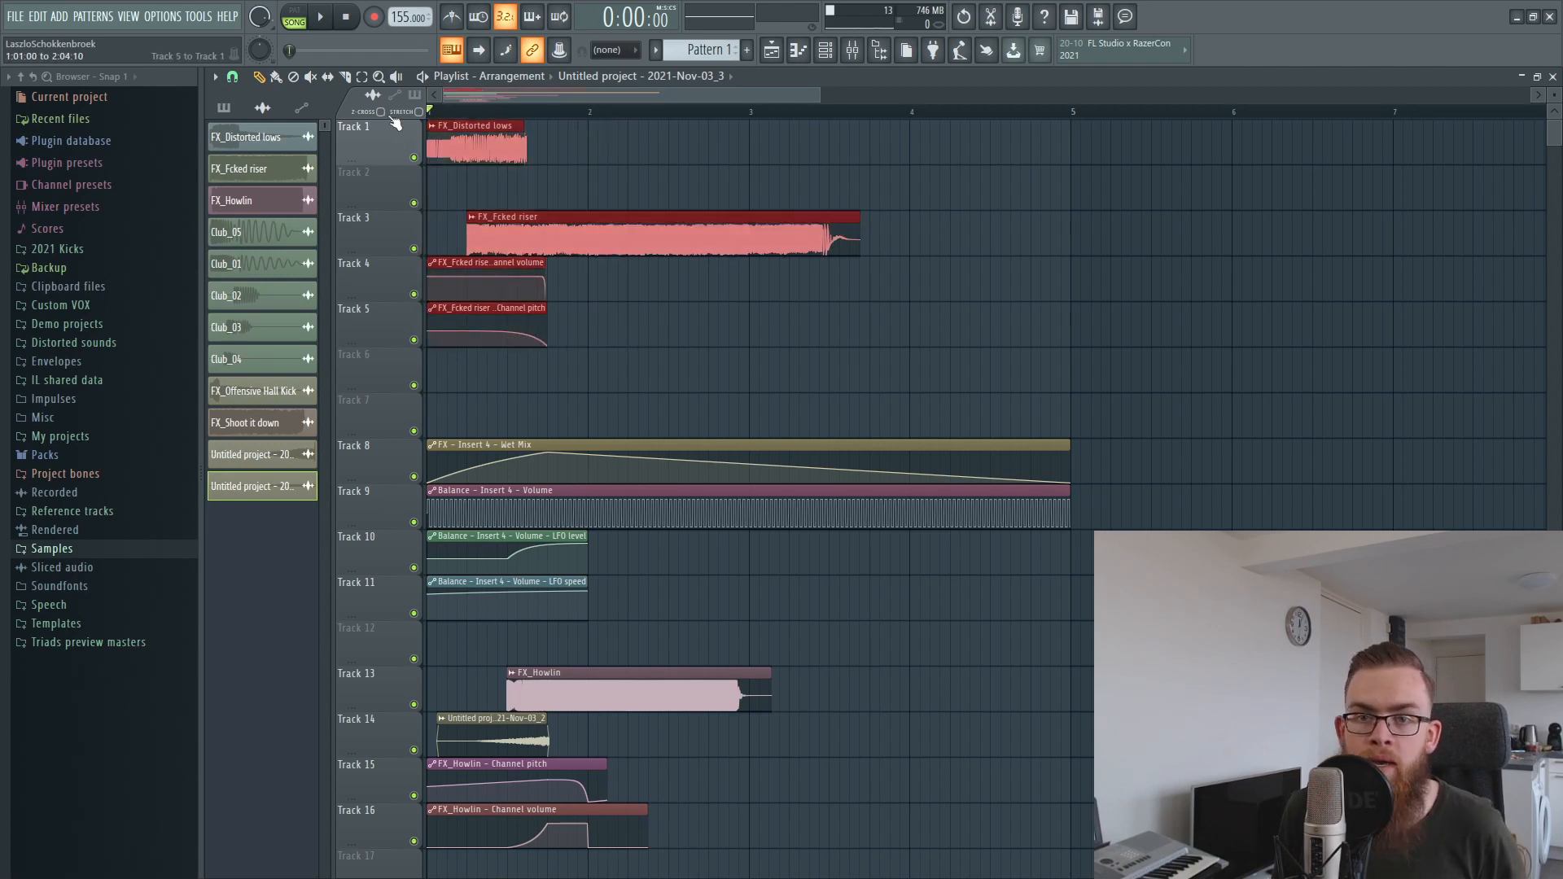
{"action": "left_click", "coordinate": [742, 392]}
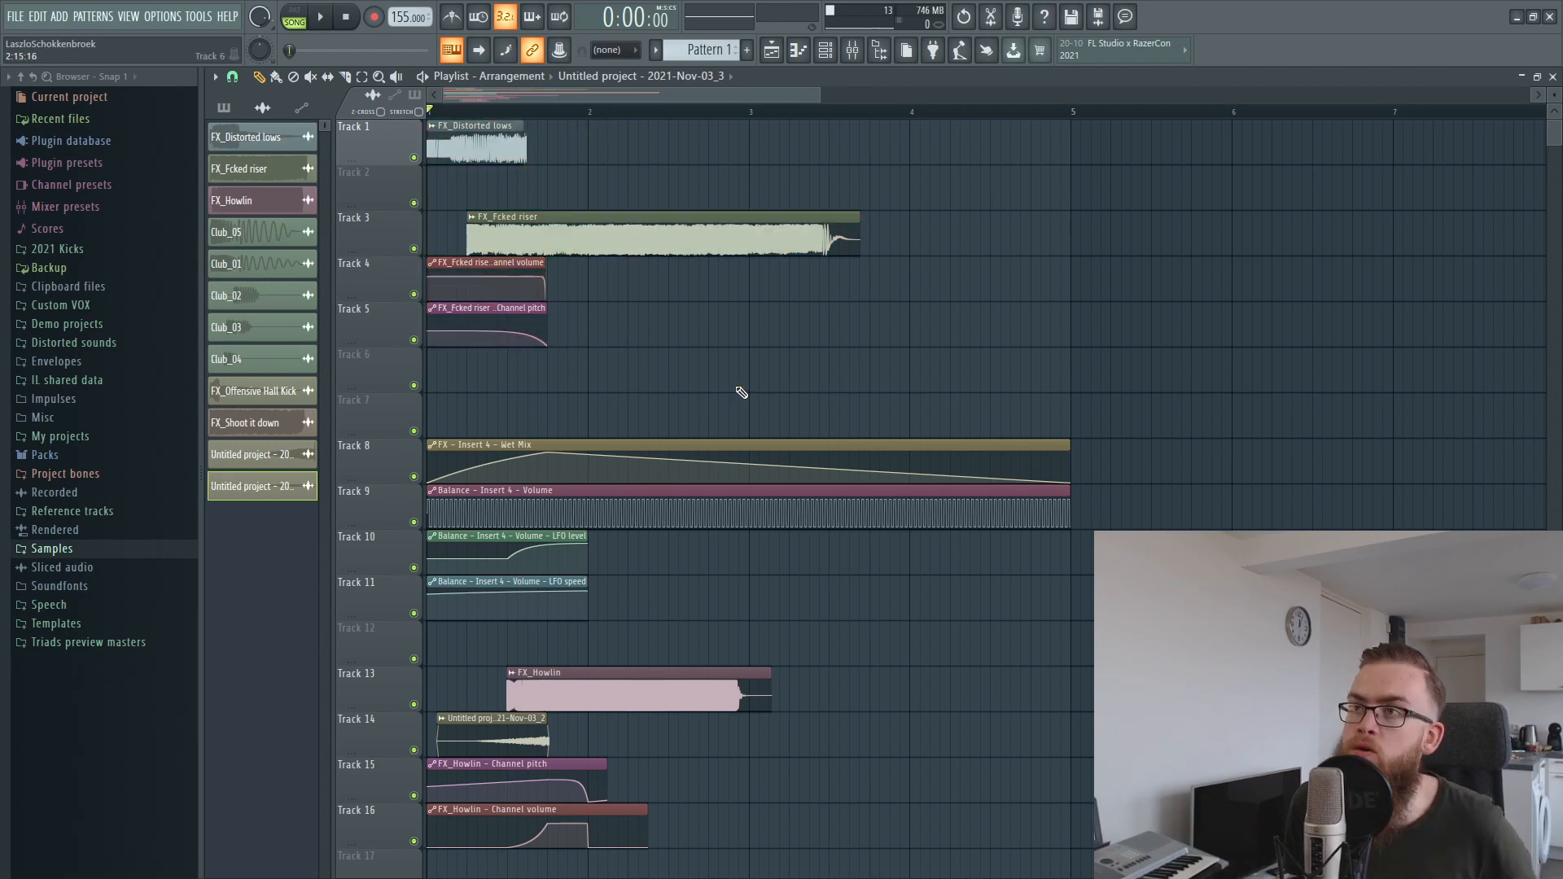
Solo Track 1 and select its FX_Distorted lows clip.
{"action": "scroll", "coordinate": [479, 105], "scroll_direction": "up", "scroll_amount": 4}
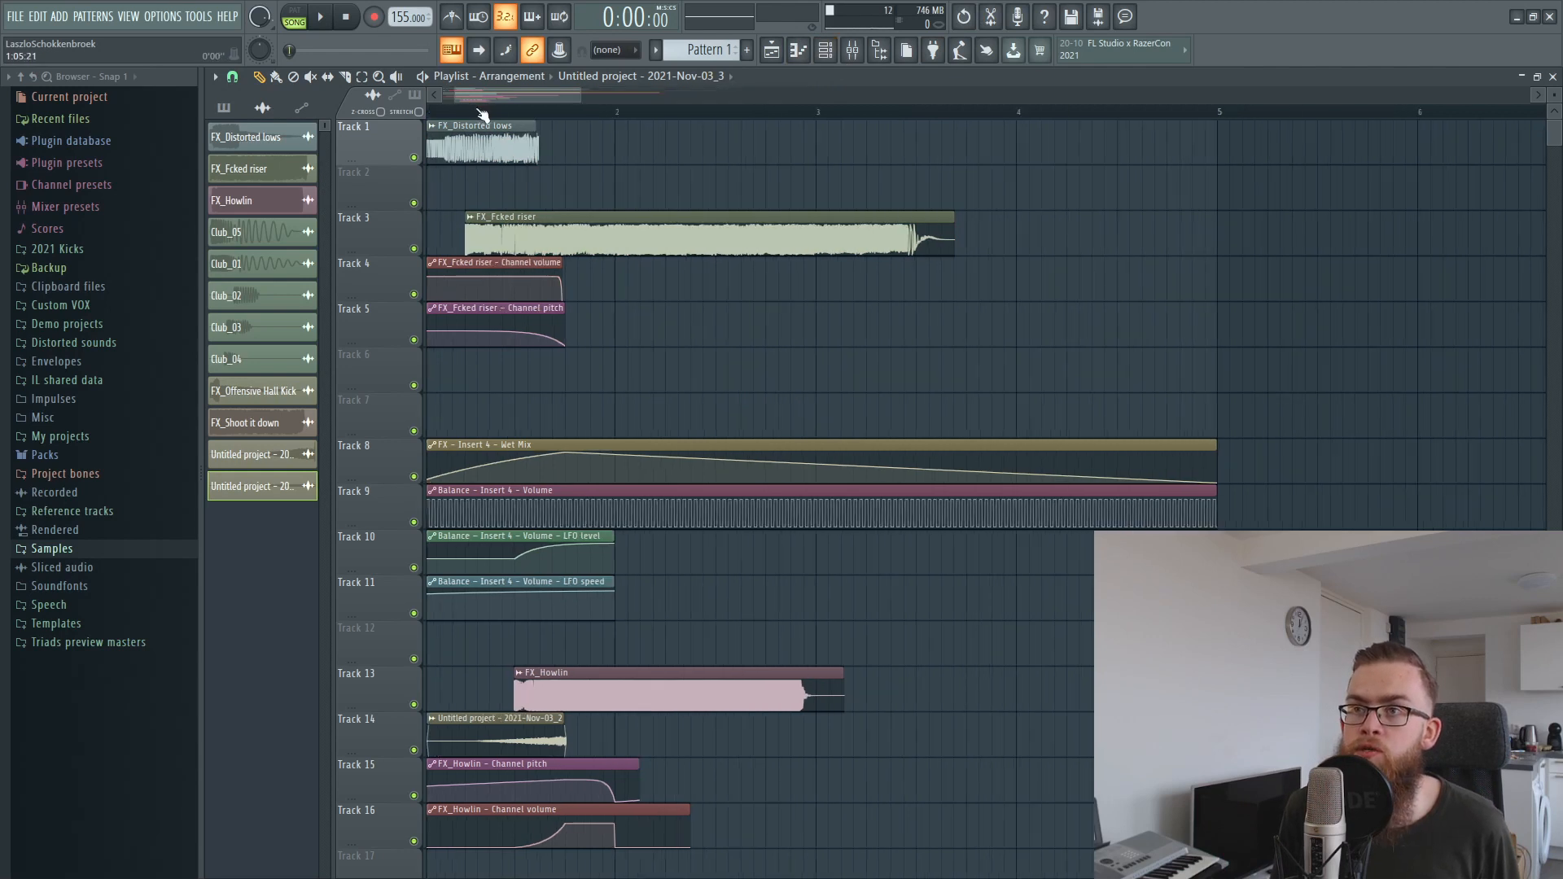
{"action": "right_click", "coordinate": [412, 157]}
{"action": "scroll", "coordinate": [504, 111], "scroll_direction": "up", "scroll_amount": 3}
{"action": "left_click_drag", "start_coordinate": [501, 100], "coordinate": [480, 100]}
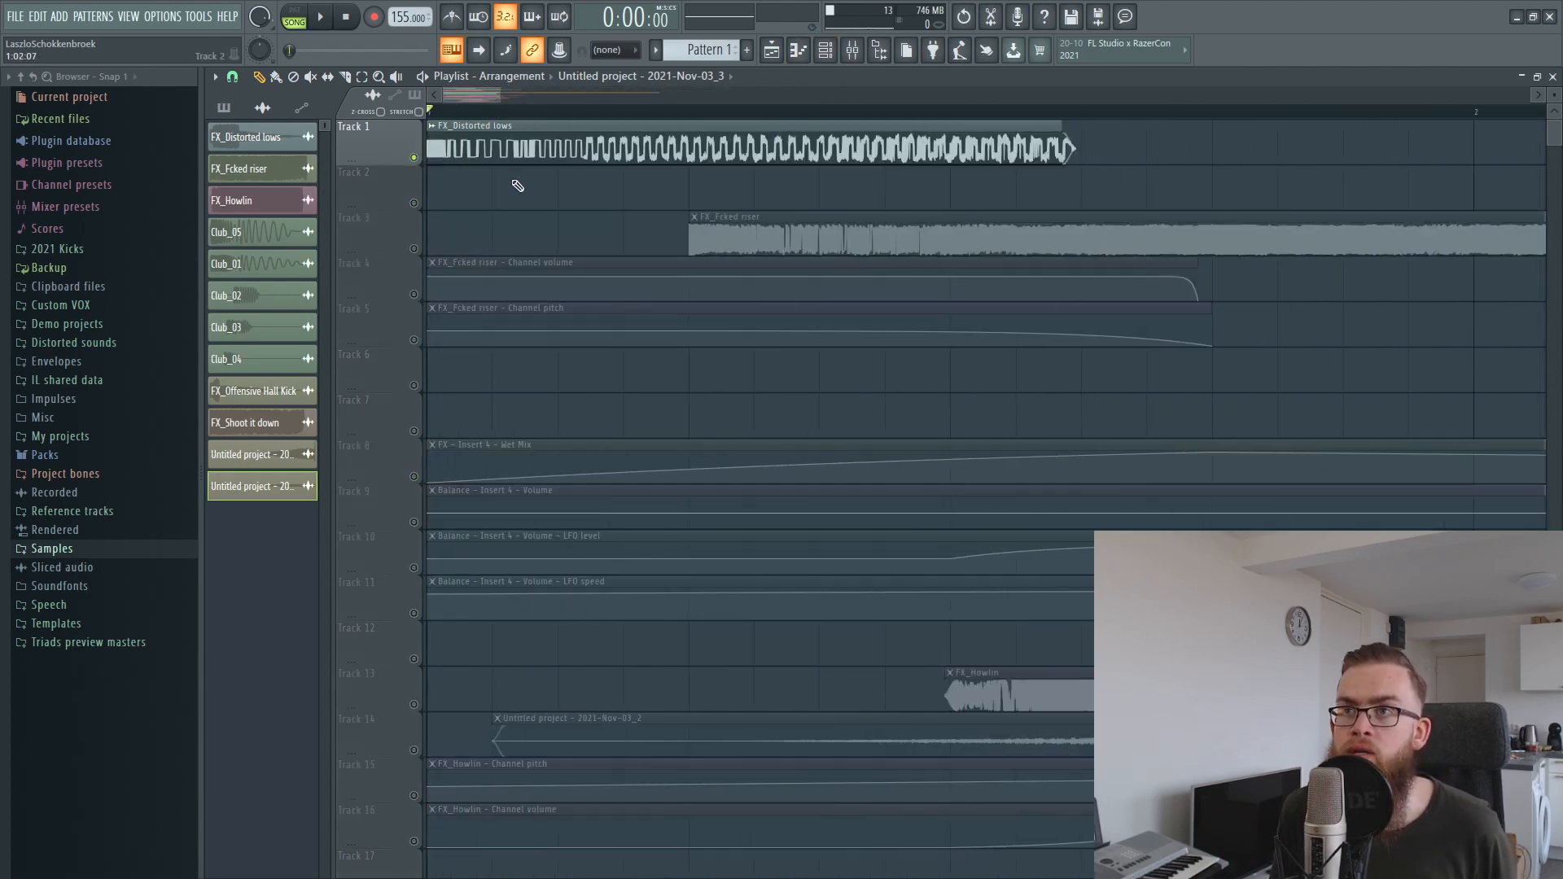
{"action": "left_click", "coordinate": [631, 125], "text": "ctrl"}
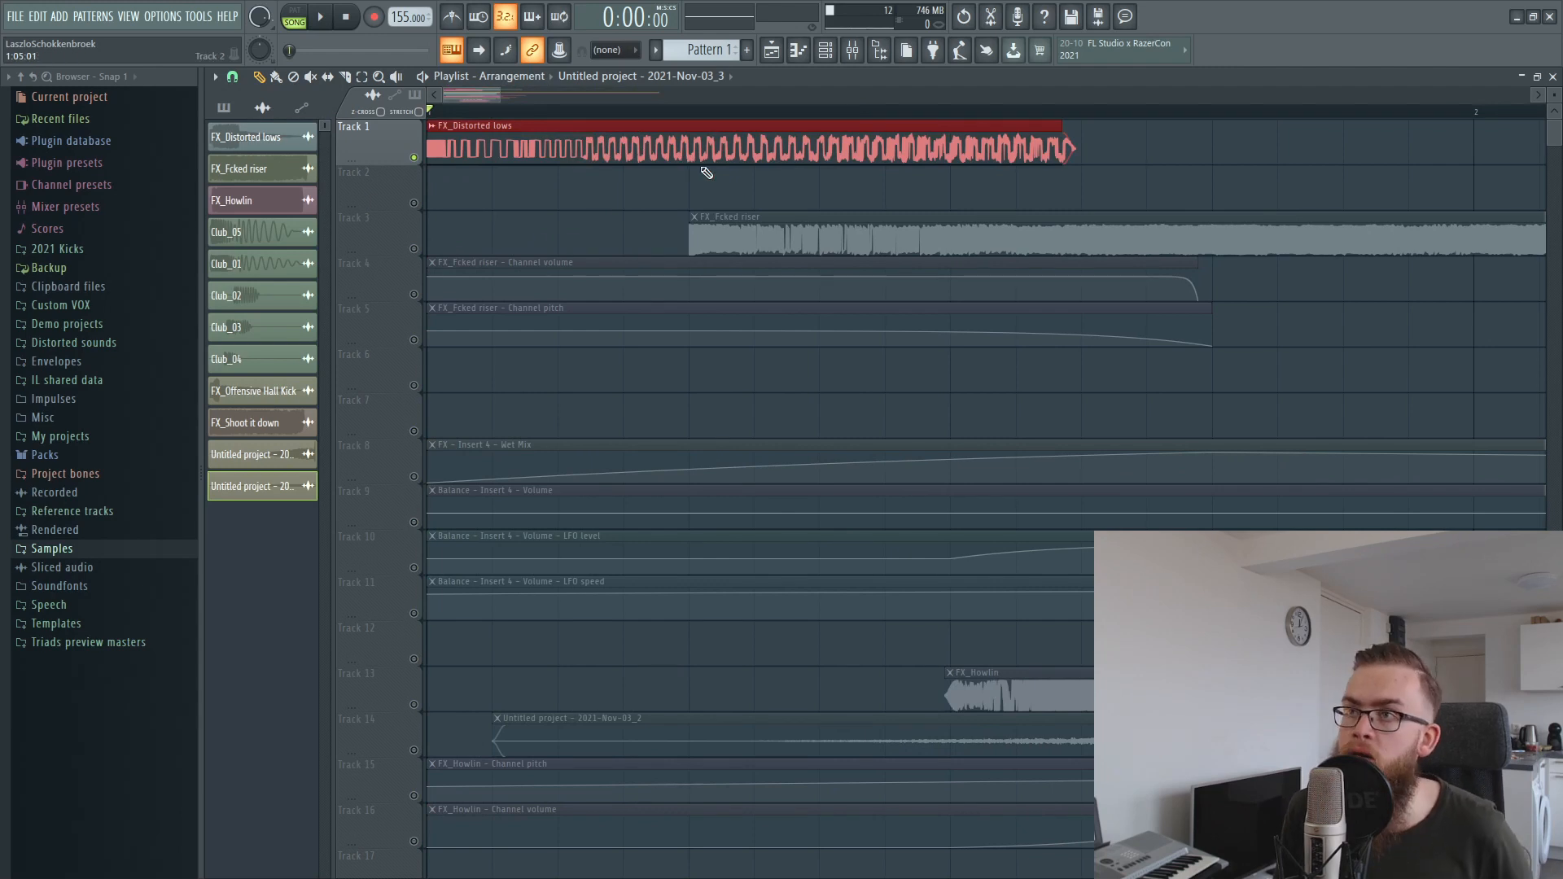
Inspect FabFilter Pro-Q 2 on the FX_Distorted lows mixer insert and return to the playlist.
{"action": "left_click", "coordinate": [852, 52]}
{"action": "left_click", "coordinate": [289, 304]}
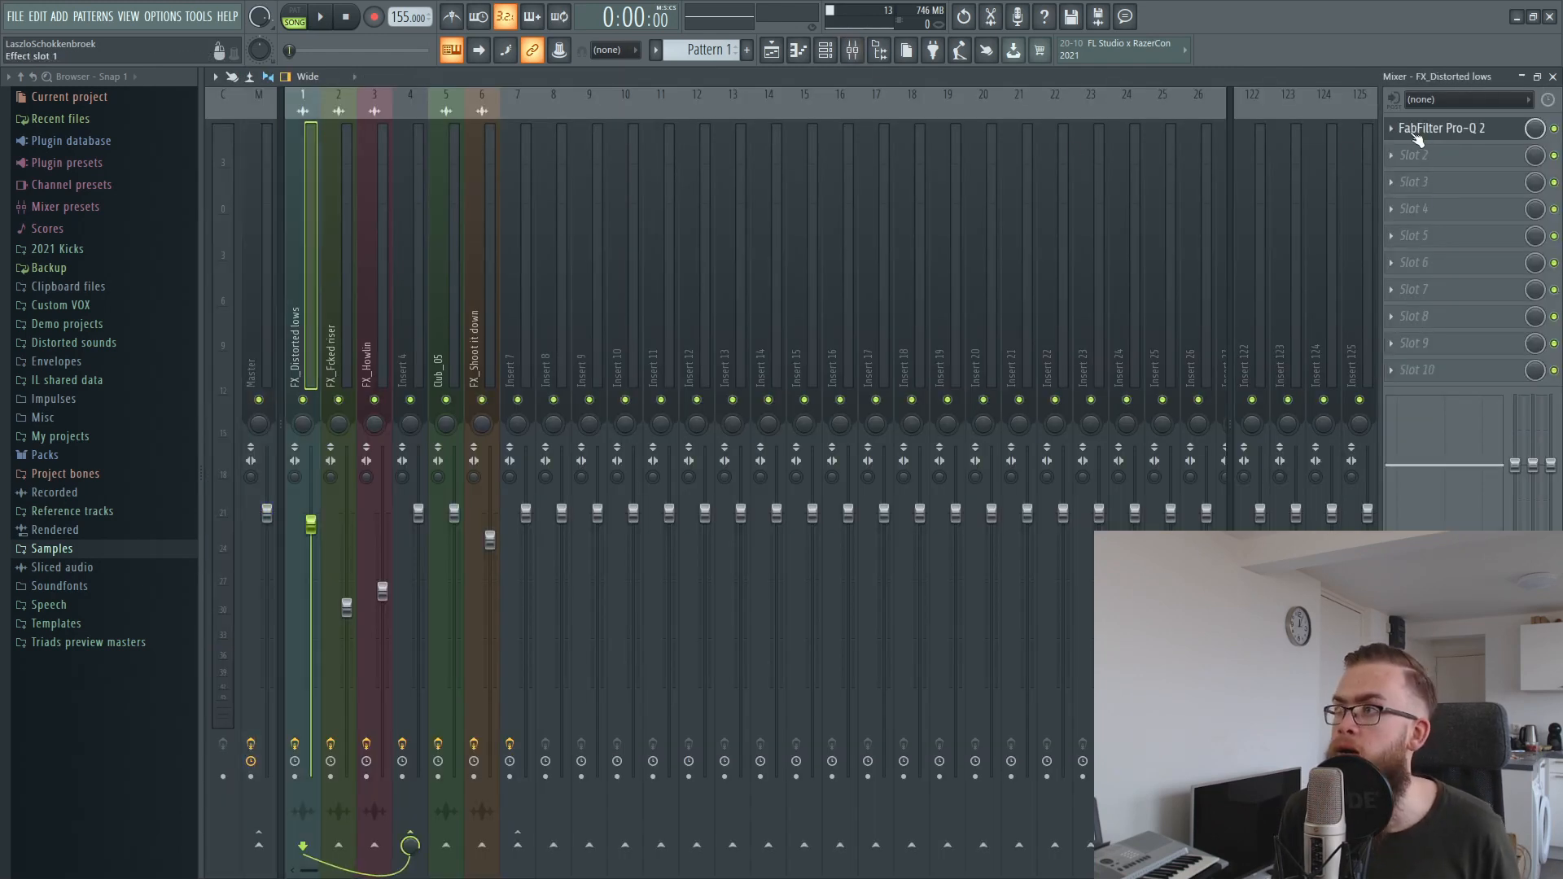
{"action": "left_click", "coordinate": [1420, 129]}
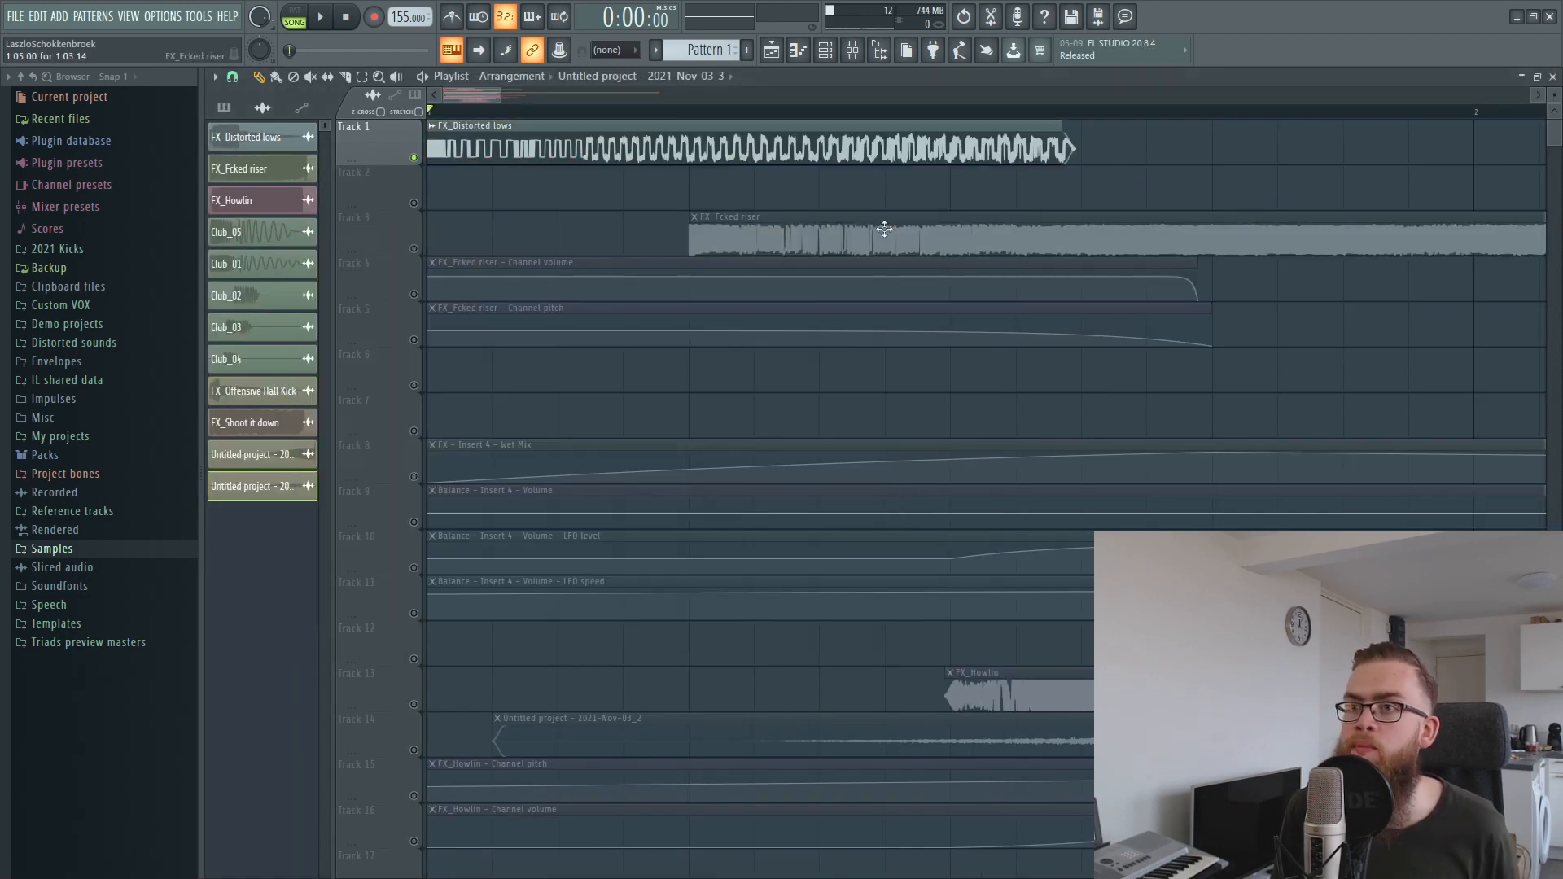
{"action": "scroll", "coordinate": [610, 122], "scroll_direction": "down", "scroll_amount": 2}
{"action": "scroll", "coordinate": [643, 196], "scroll_direction": "up", "scroll_amount": 2}
Mute Track 1 and enable only the FX_Fcked riser on Track 3 with its channel volume and pitch automation on Tracks 4 and 5.
{"action": "left_click", "coordinate": [701, 216]}
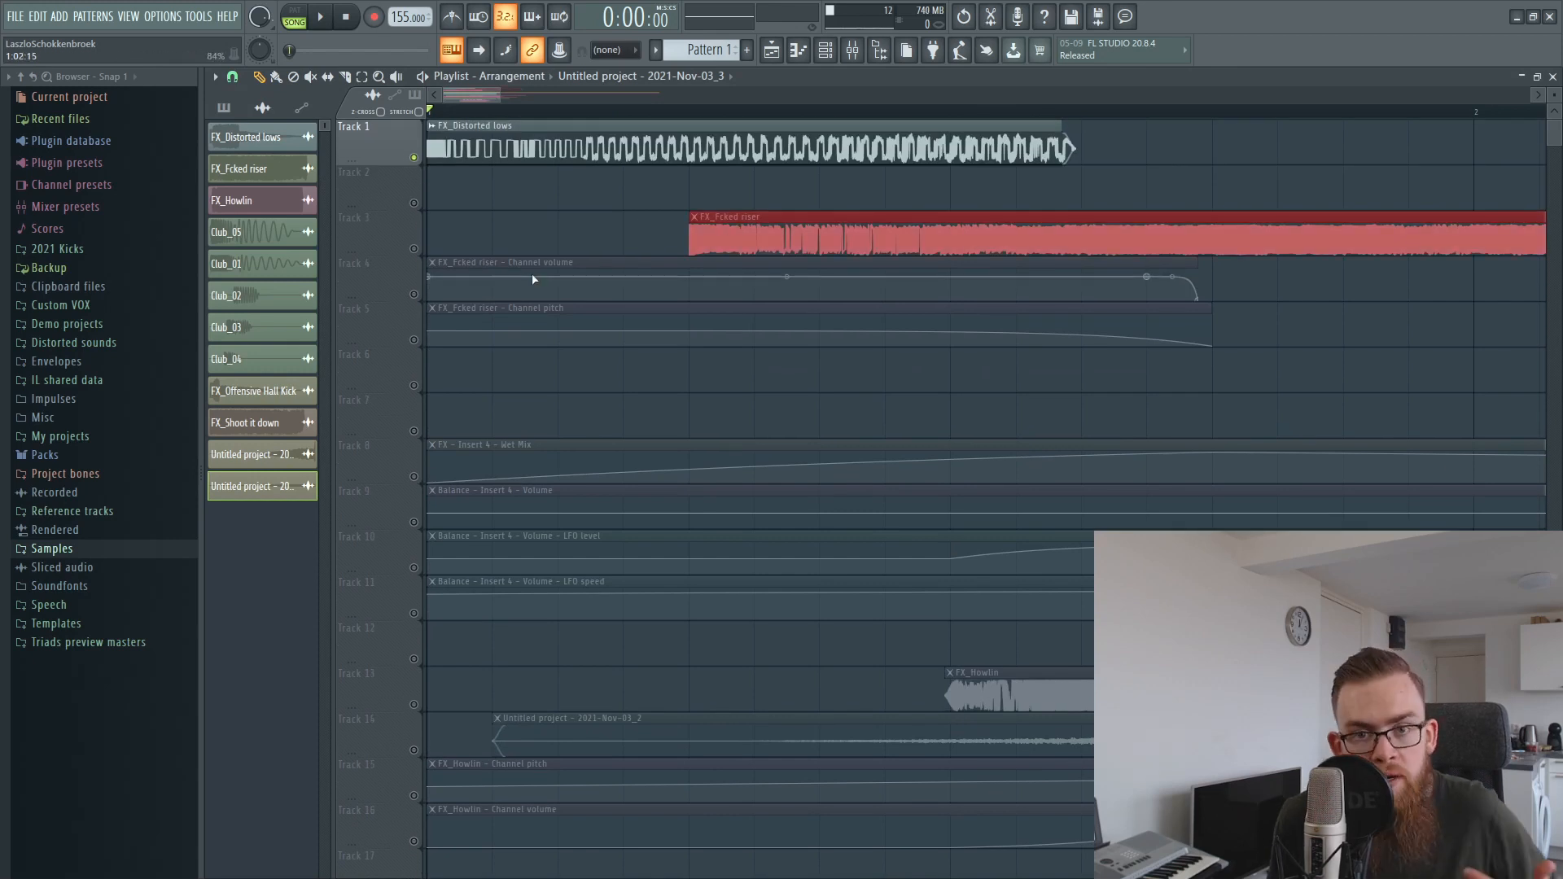
{"action": "left_click_drag", "start_coordinate": [403, 227], "coordinate": [416, 295]}
{"action": "left_click", "coordinate": [414, 340]}
{"action": "left_click", "coordinate": [633, 378], "text": "ctrl"}
{"action": "left_click_drag", "start_coordinate": [569, 244], "coordinate": [582, 268]}
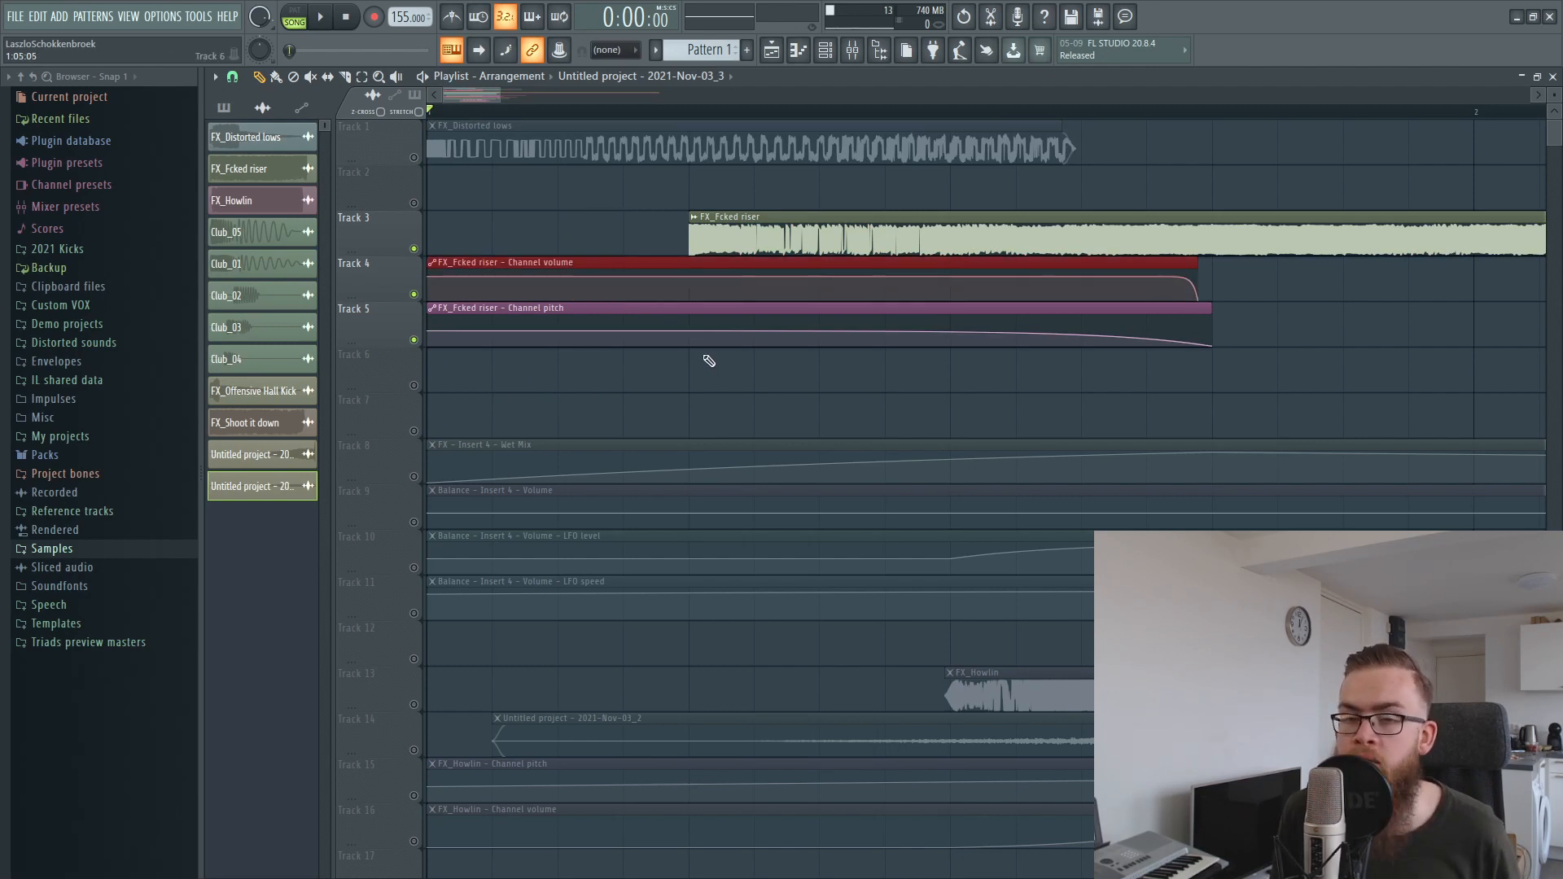
{"action": "left_click_drag", "start_coordinate": [692, 373], "coordinate": [682, 324]}
Place the playhead at the FX_Fcked riser's start and at the end of its pitch automation to compare the clip with its automation.
{"action": "left_click", "coordinate": [700, 112]}
{"action": "scroll", "coordinate": [904, 359], "scroll_direction": "down", "scroll_amount": 2}
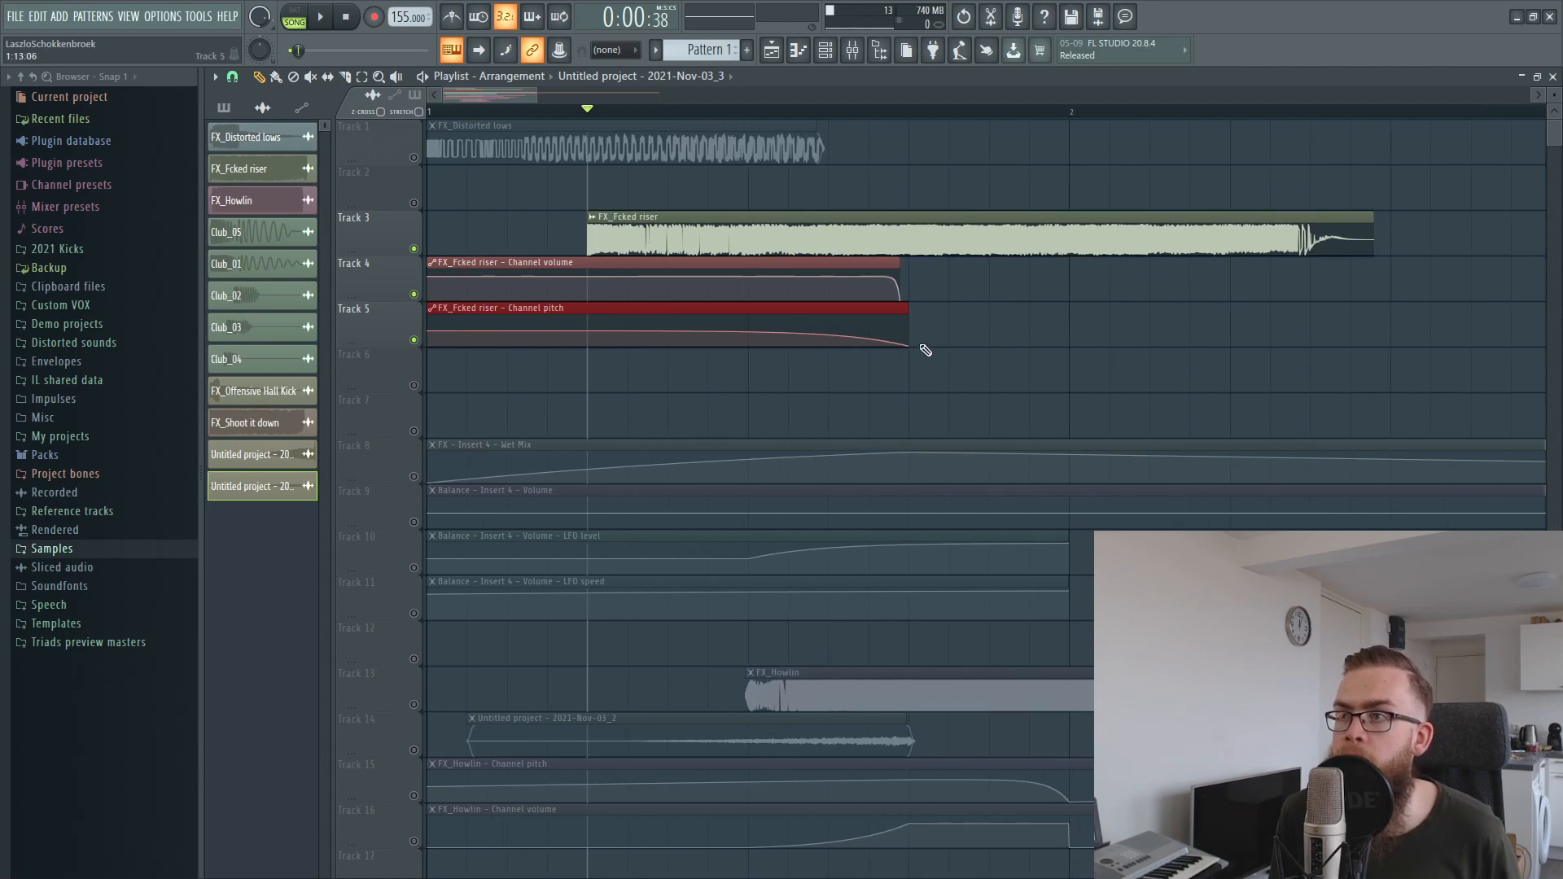
{"action": "left_click_drag", "start_coordinate": [874, 114], "coordinate": [922, 112]}
{"action": "scroll", "coordinate": [1034, 325], "scroll_direction": "down", "scroll_amount": 3}
{"action": "left_click_drag", "start_coordinate": [1172, 294], "coordinate": [1248, 254]}
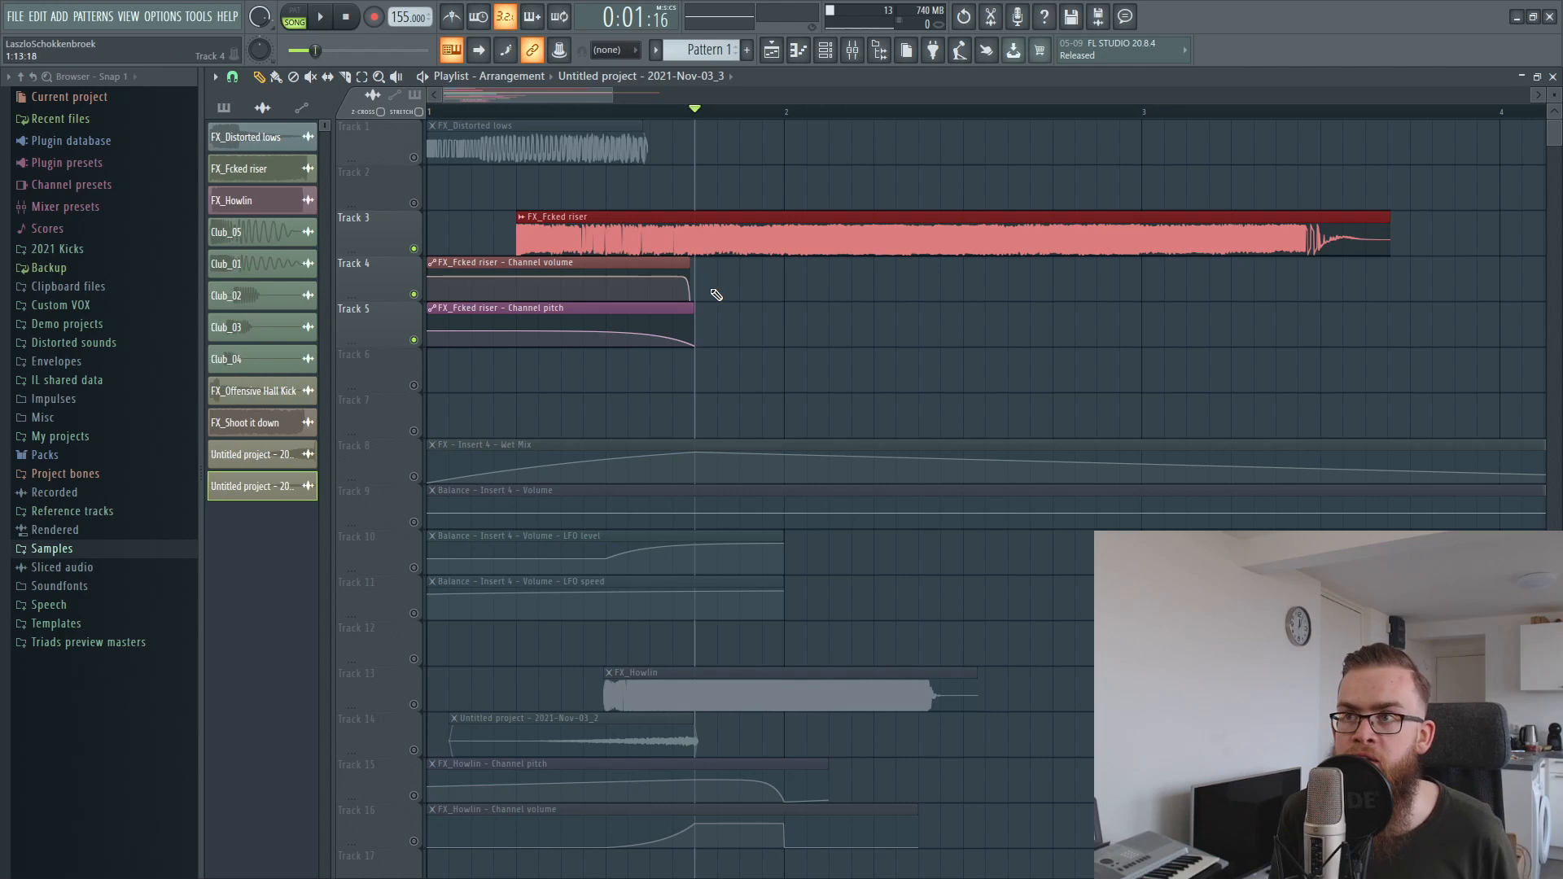
{"action": "left_click", "coordinate": [682, 288]}
Play the FX_Fcked riser with its volume and pitch automation from the clip's start.
{"action": "left_click_drag", "start_coordinate": [583, 111], "coordinate": [526, 125]}
{"action": "key", "text": "space"}
{"action": "key", "text": "space"}
{"action": "key", "text": "space"}
Unmute Track 1 and play FX_Distorted lows together with the FX_Fcked riser from the arrangement's start.
{"action": "key", "text": "space"}
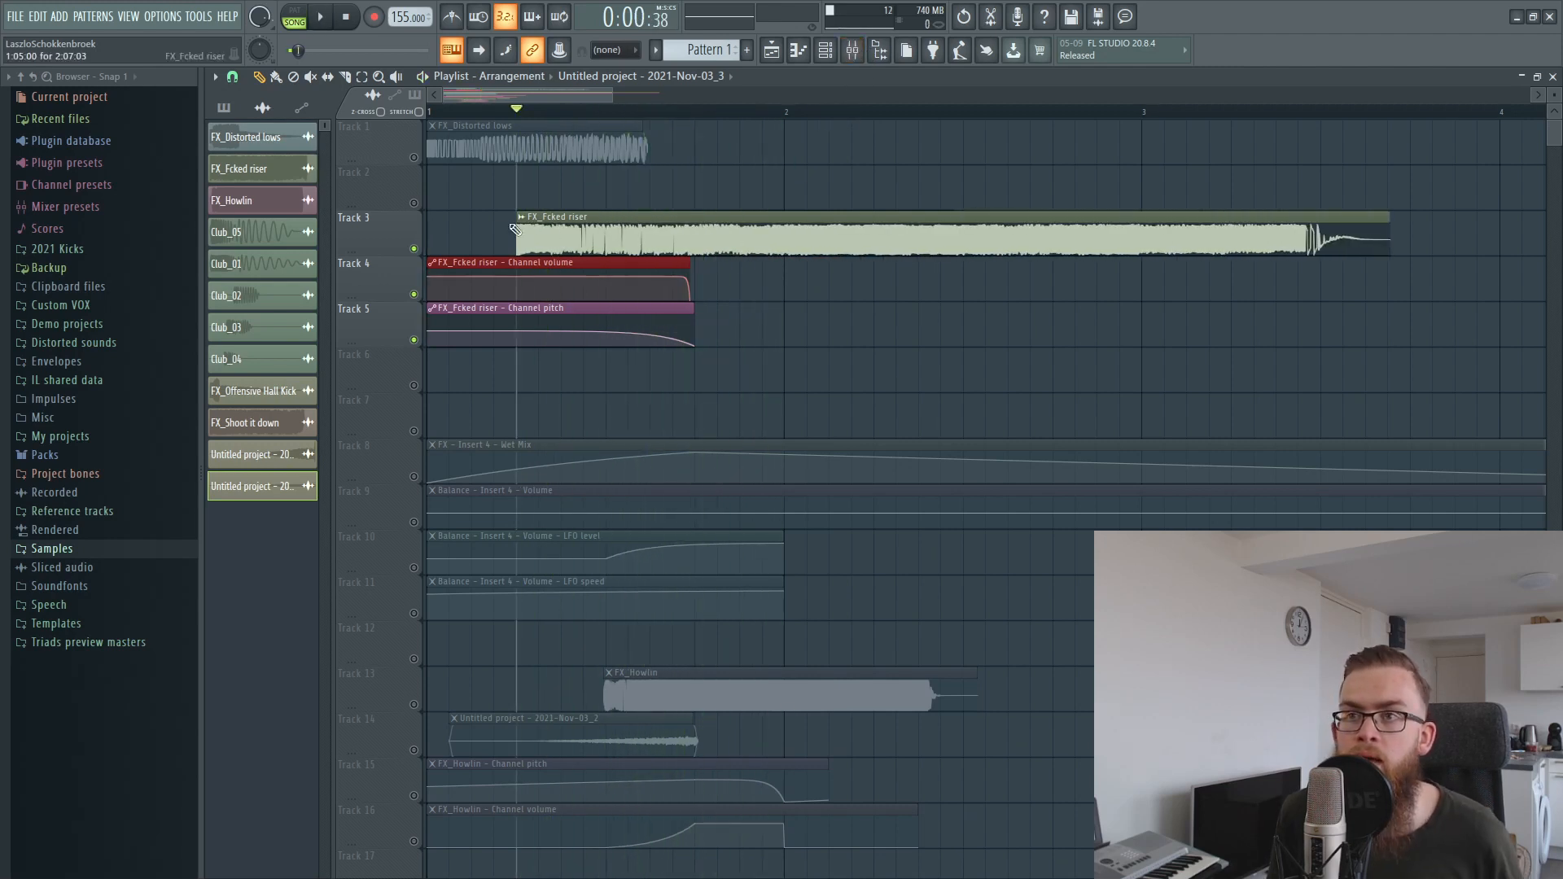
{"action": "left_click", "coordinate": [414, 158]}
{"action": "left_click_drag", "start_coordinate": [492, 111], "coordinate": [429, 113]}
{"action": "key", "text": "space"}
{"action": "key", "text": "space"}
{"action": "key", "text": "space"}
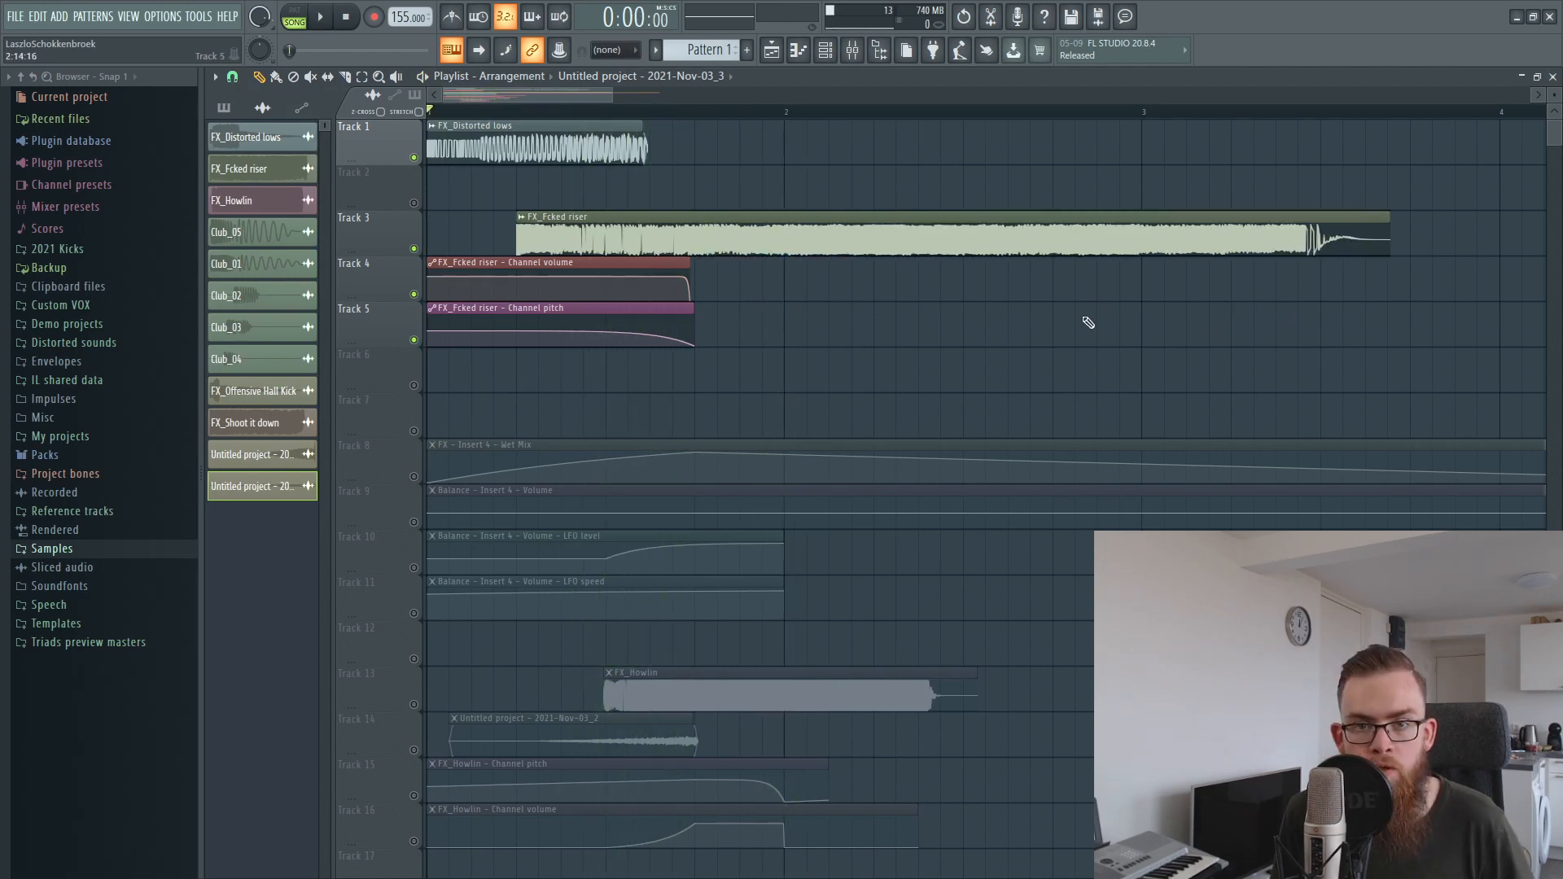
Inspect the PanCake2 and FabFilter Pro-Q 2 settings on the FX_Fcked riser mixer insert, and close the mixer.
{"action": "left_click", "coordinate": [869, 53]}
{"action": "left_click", "coordinate": [345, 305]}
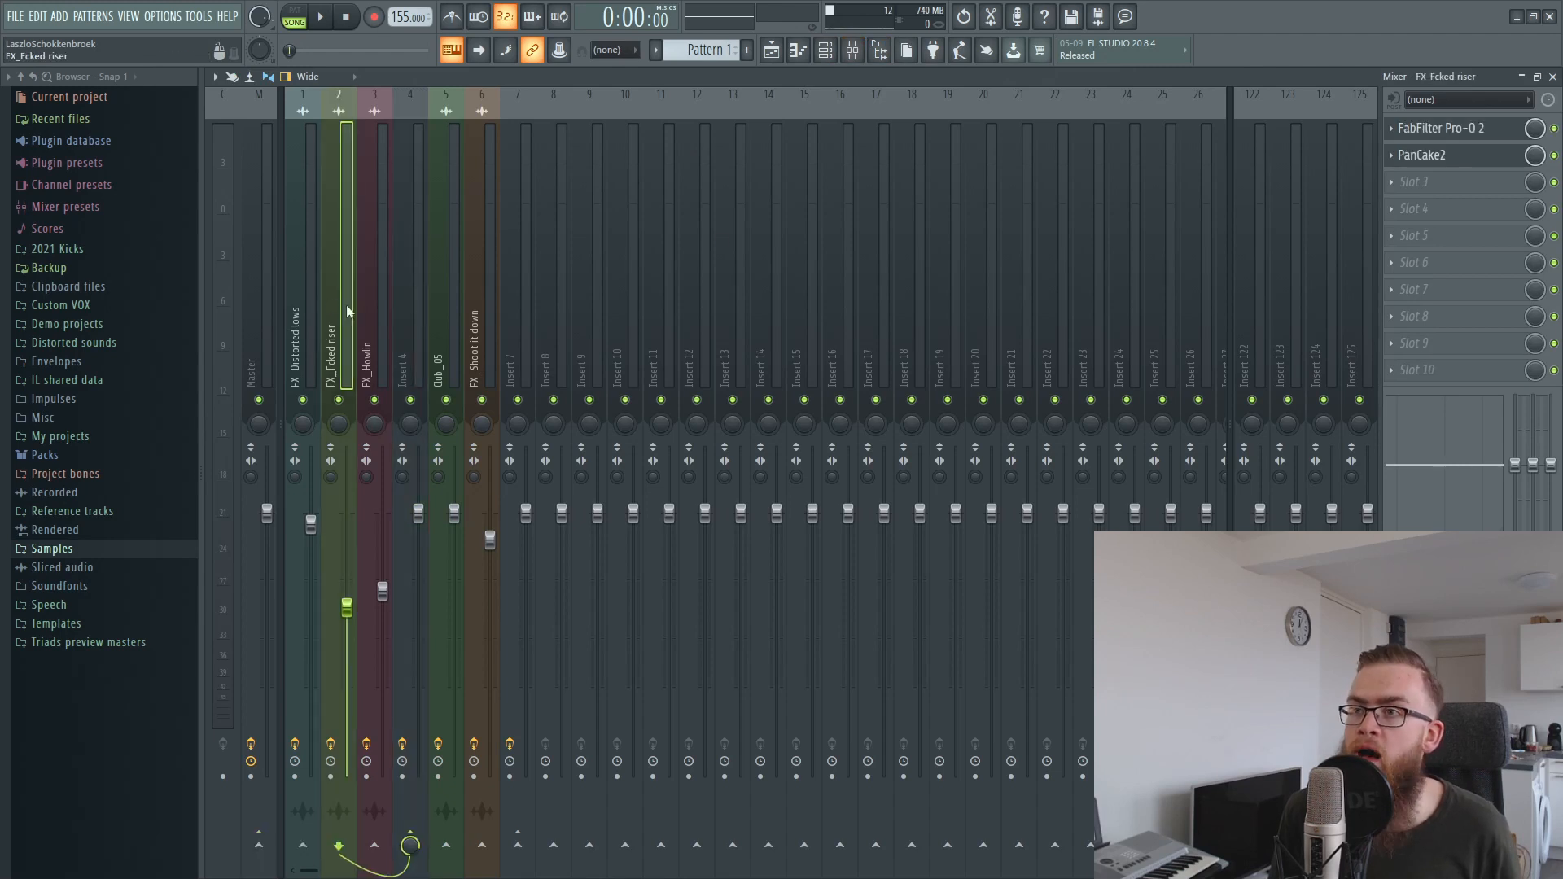
{"action": "left_click", "coordinate": [1447, 158]}
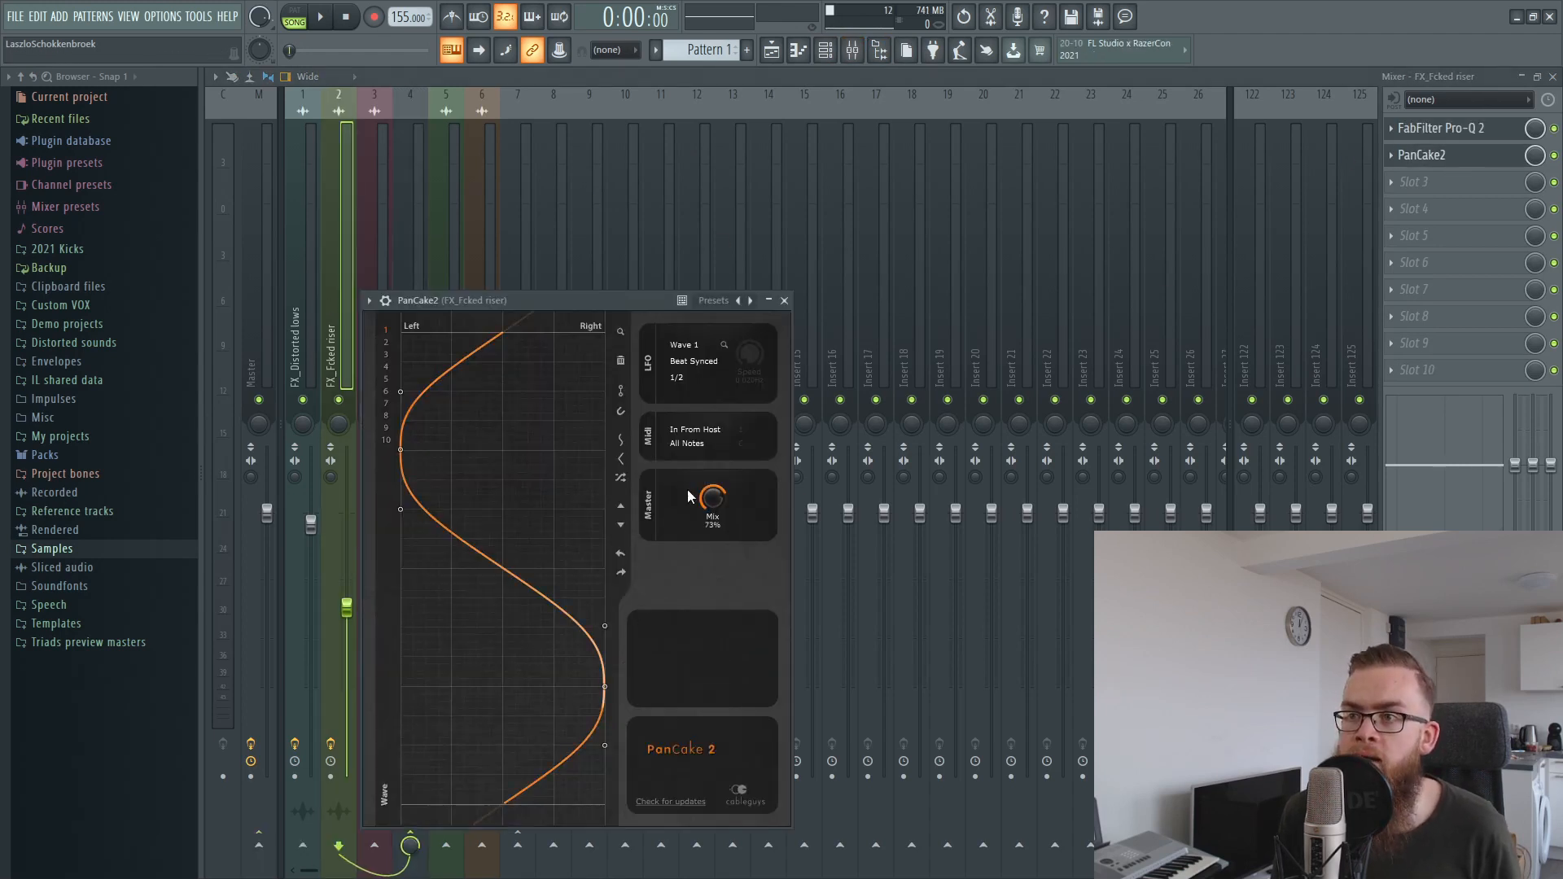
{"action": "left_click", "coordinate": [1439, 130]}
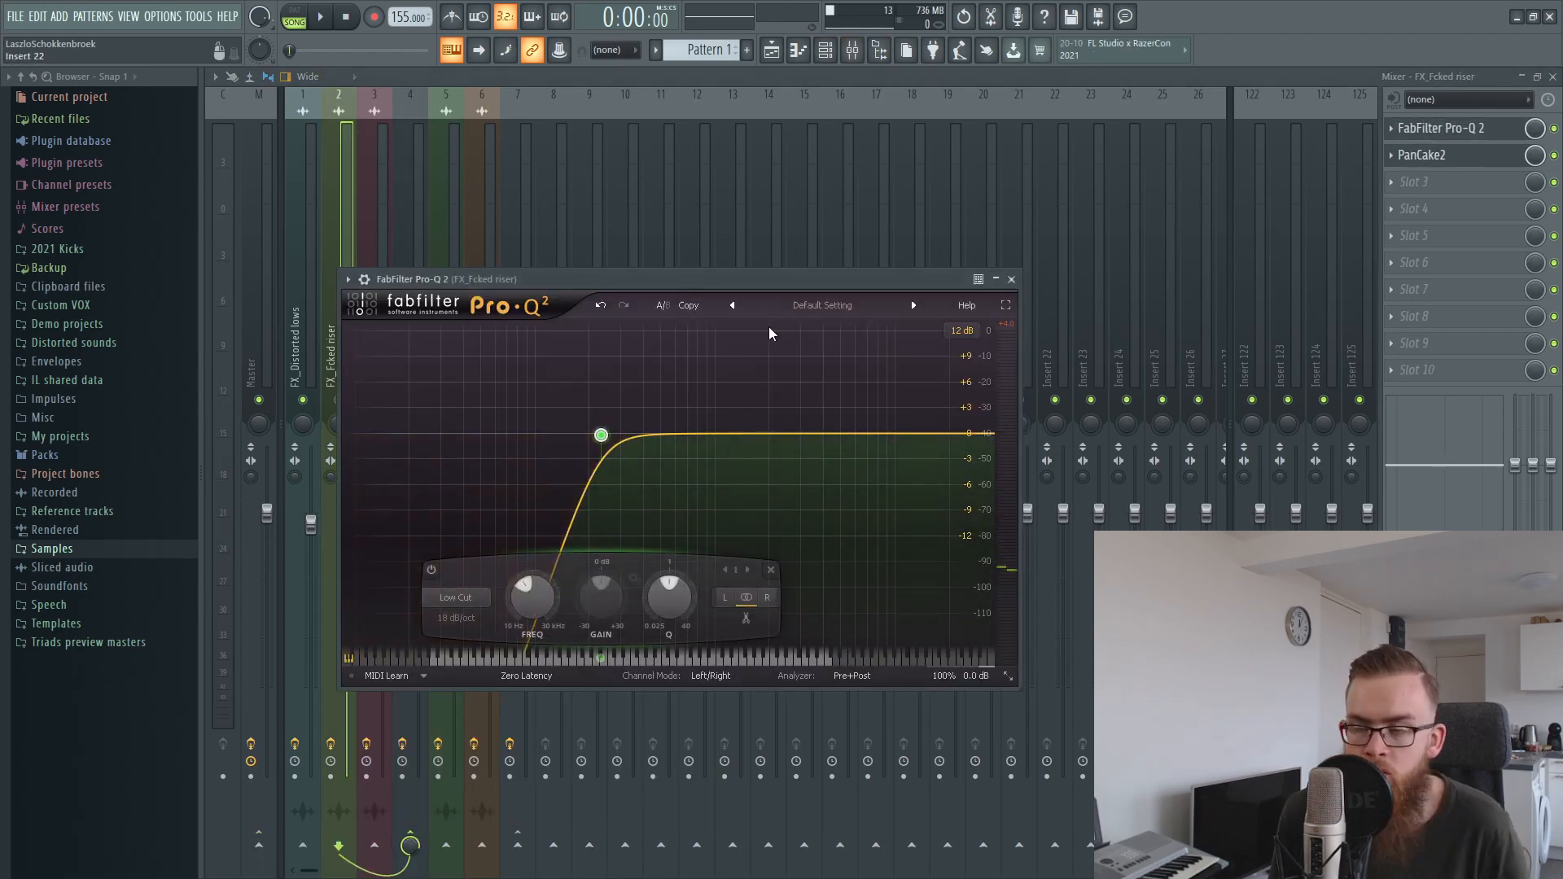
{"action": "left_click", "coordinate": [1011, 279]}
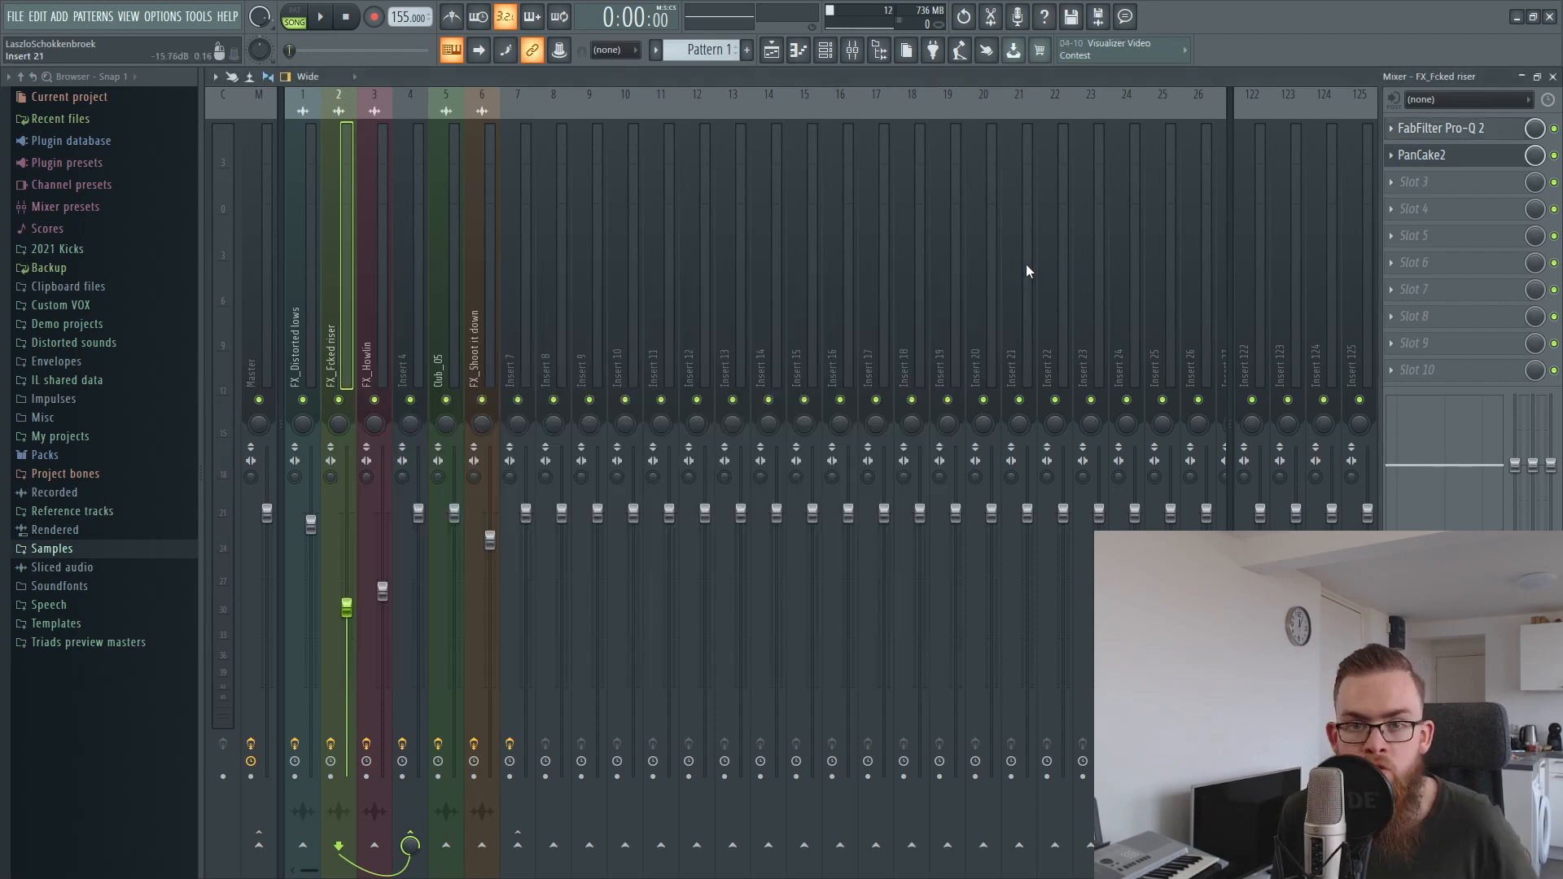
{"action": "left_click", "coordinate": [1553, 77]}
Select all active playlist clips and show the FX effect on mixer Insert 4.
{"action": "left_click", "coordinate": [779, 300]}
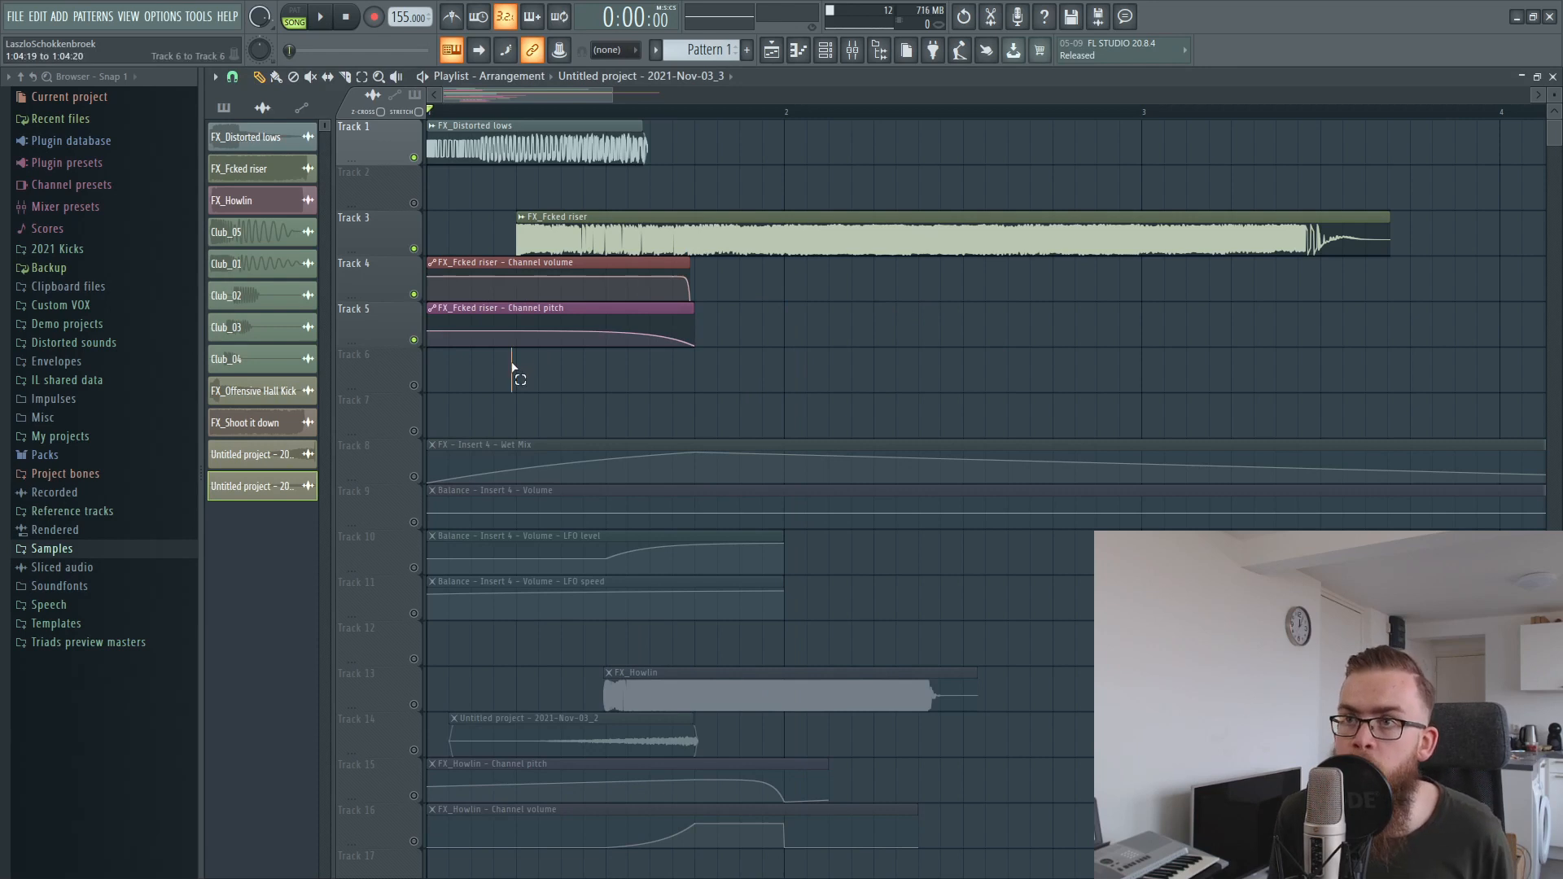
{"action": "key", "text": "ctrl+a"}
{"action": "left_click", "coordinate": [863, 60]}
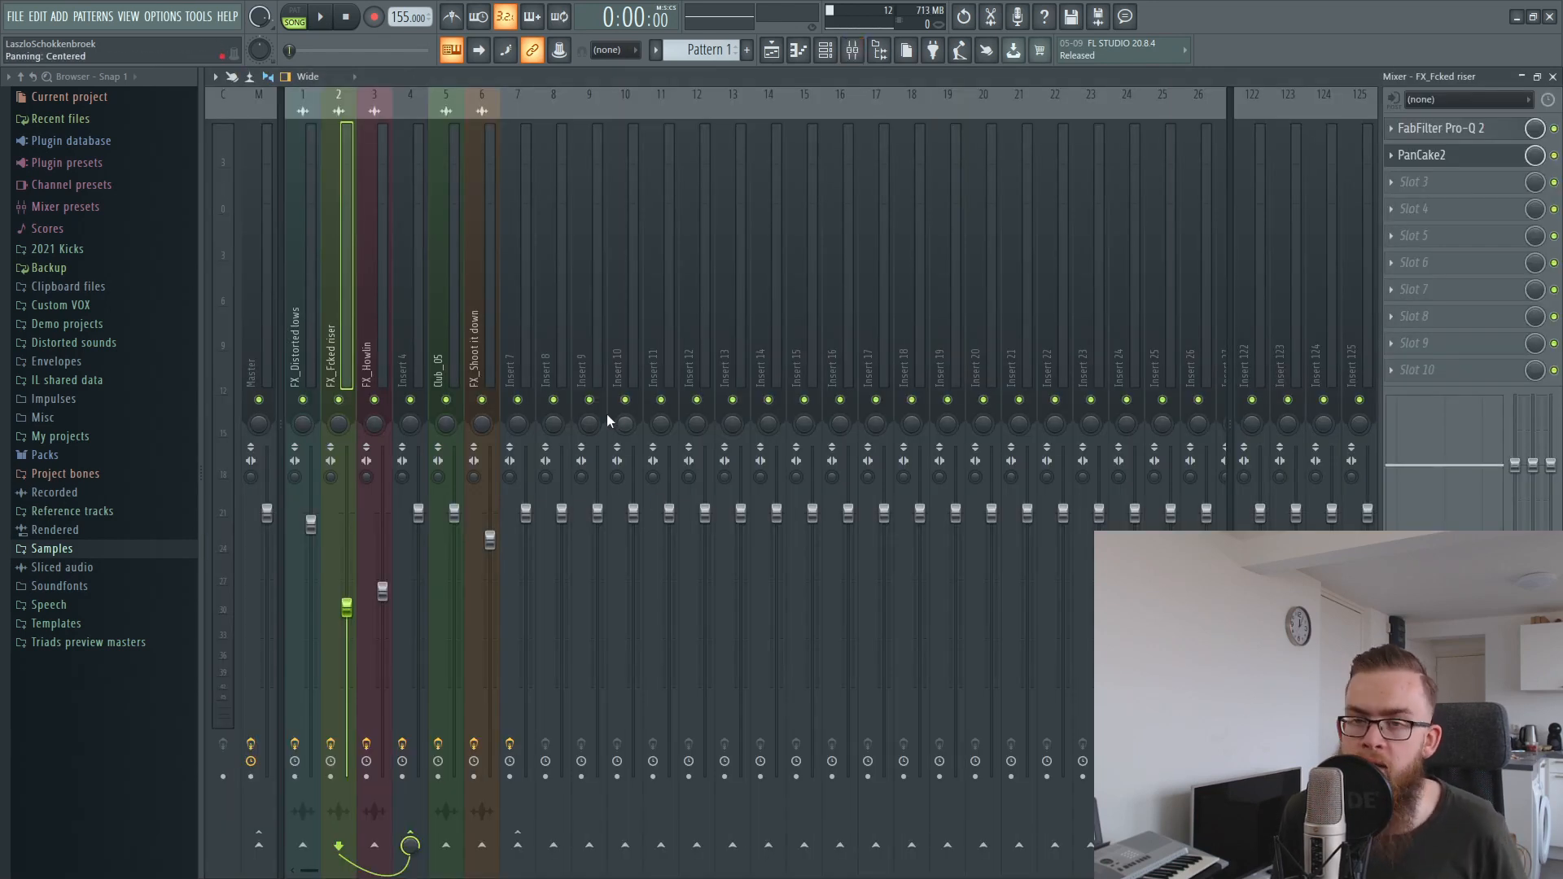
{"action": "left_click", "coordinate": [418, 311]}
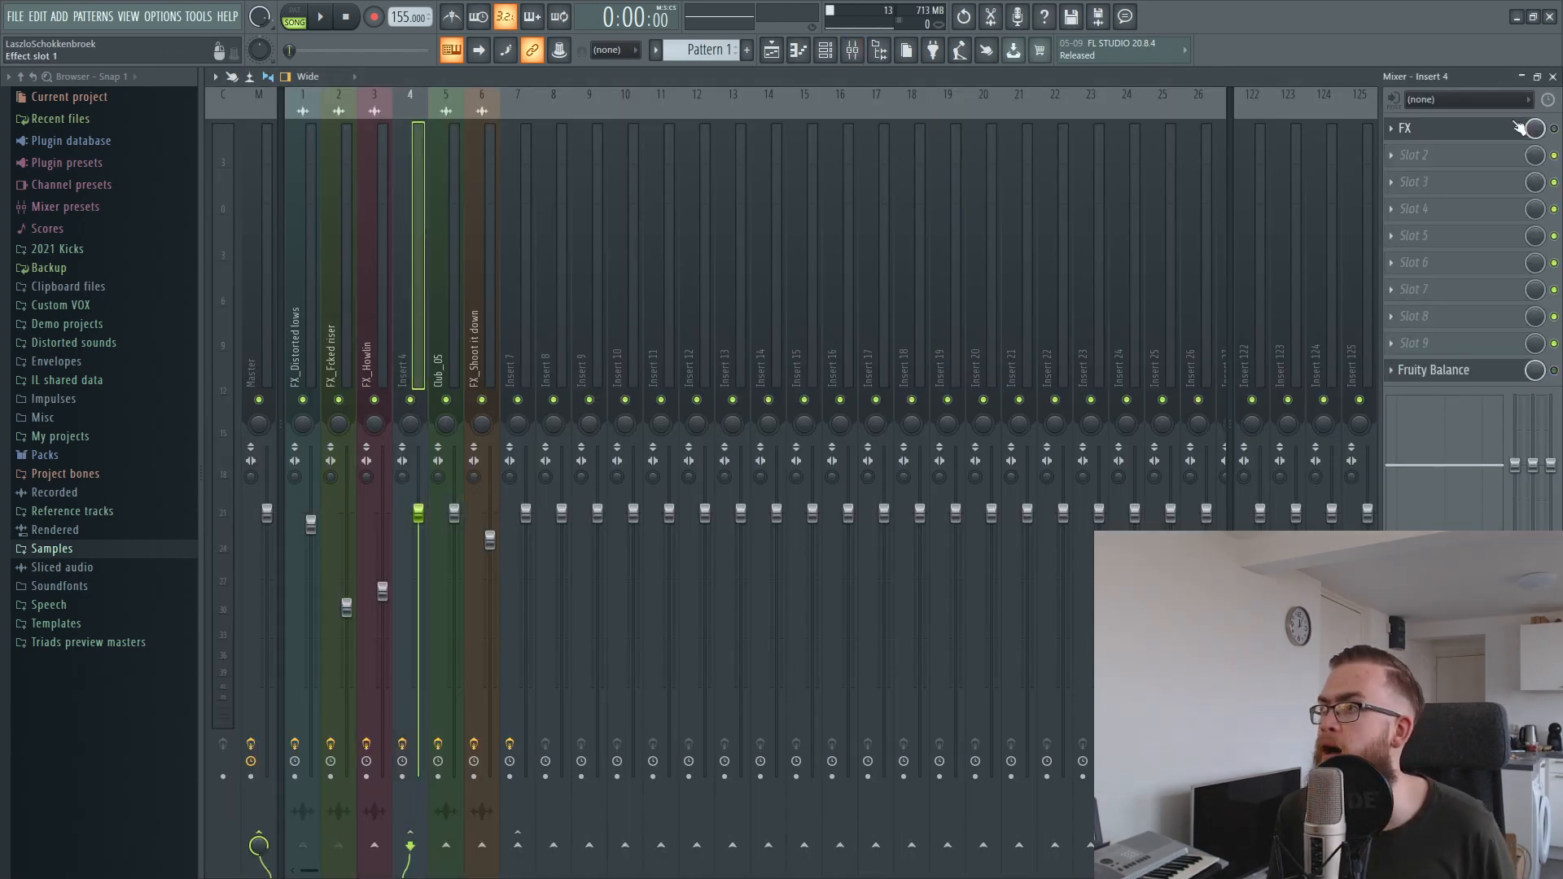
{"action": "left_click", "coordinate": [1457, 128]}
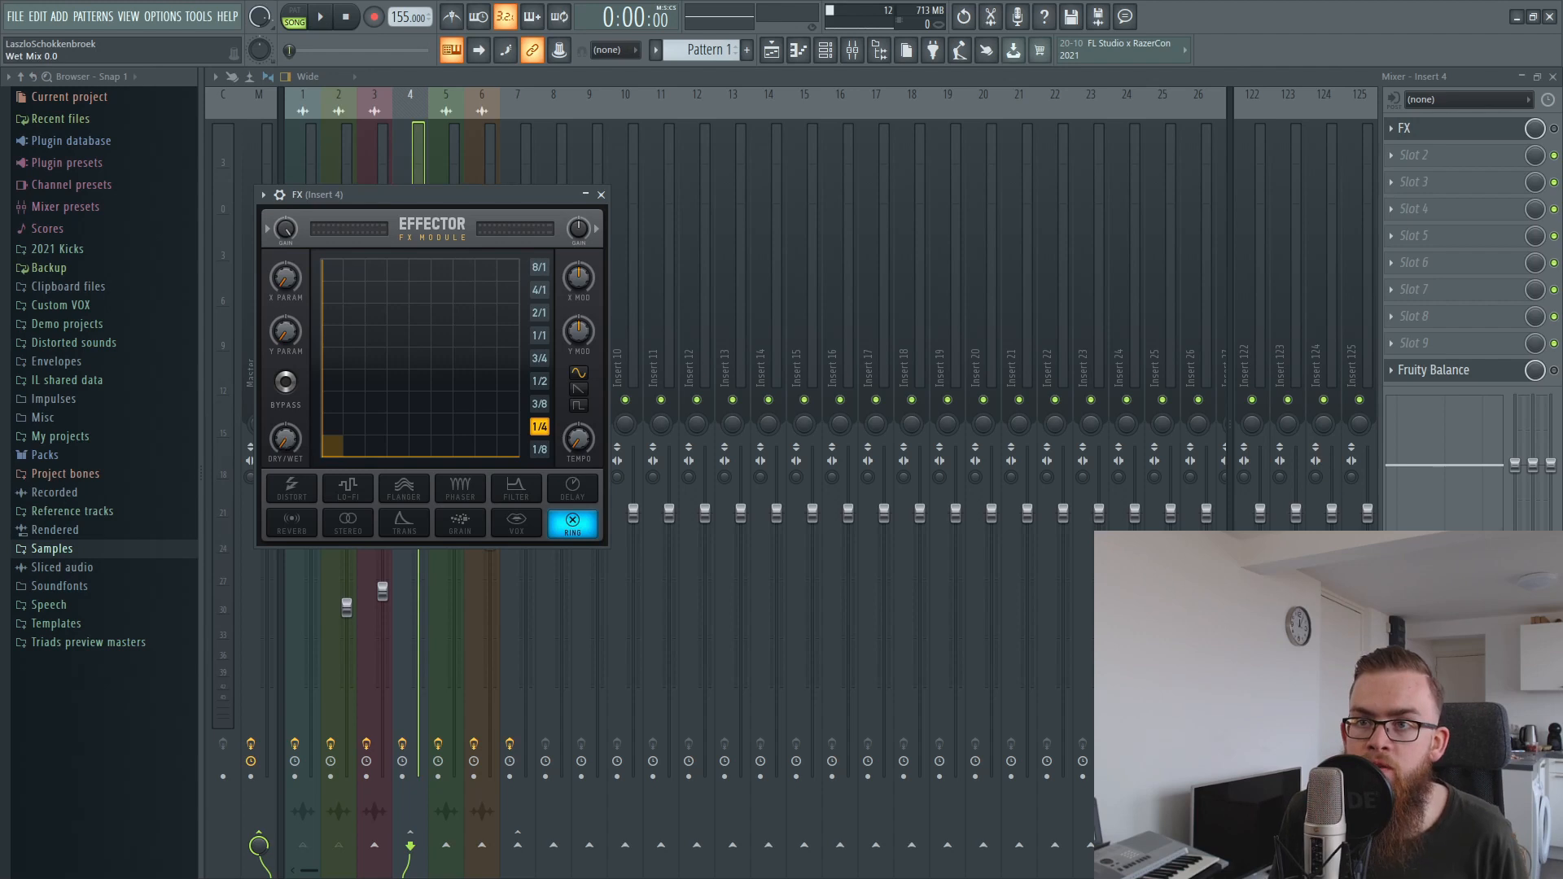
Enable the FX effect on Insert 4, unmute its Wet Mix automation on Track 8, and play from the riser's start.
{"action": "left_click", "coordinate": [771, 50]}
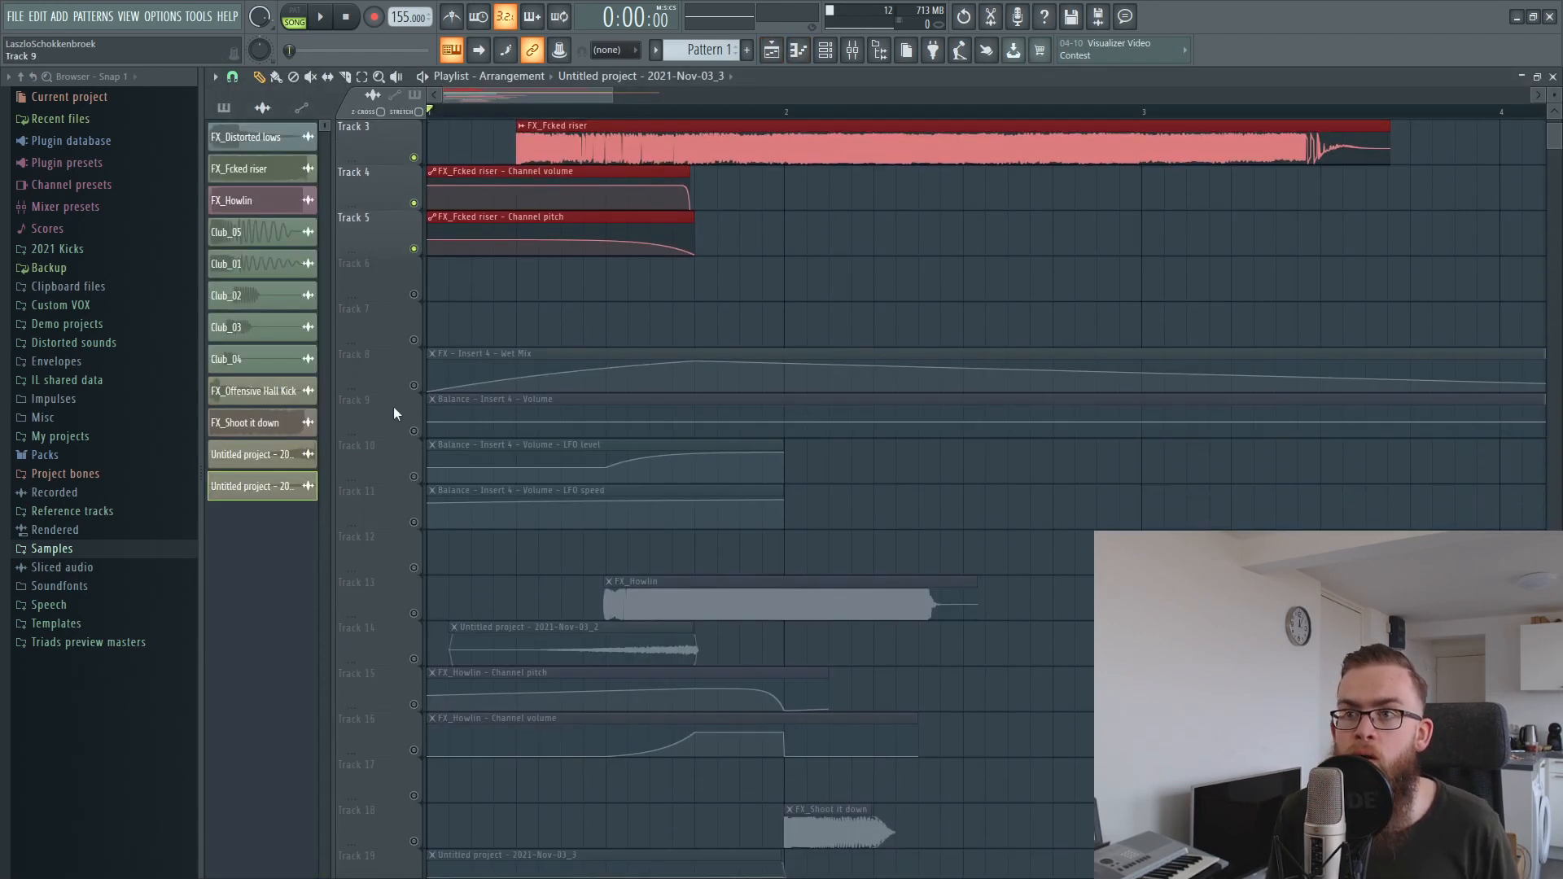
{"action": "left_click", "coordinate": [852, 50]}
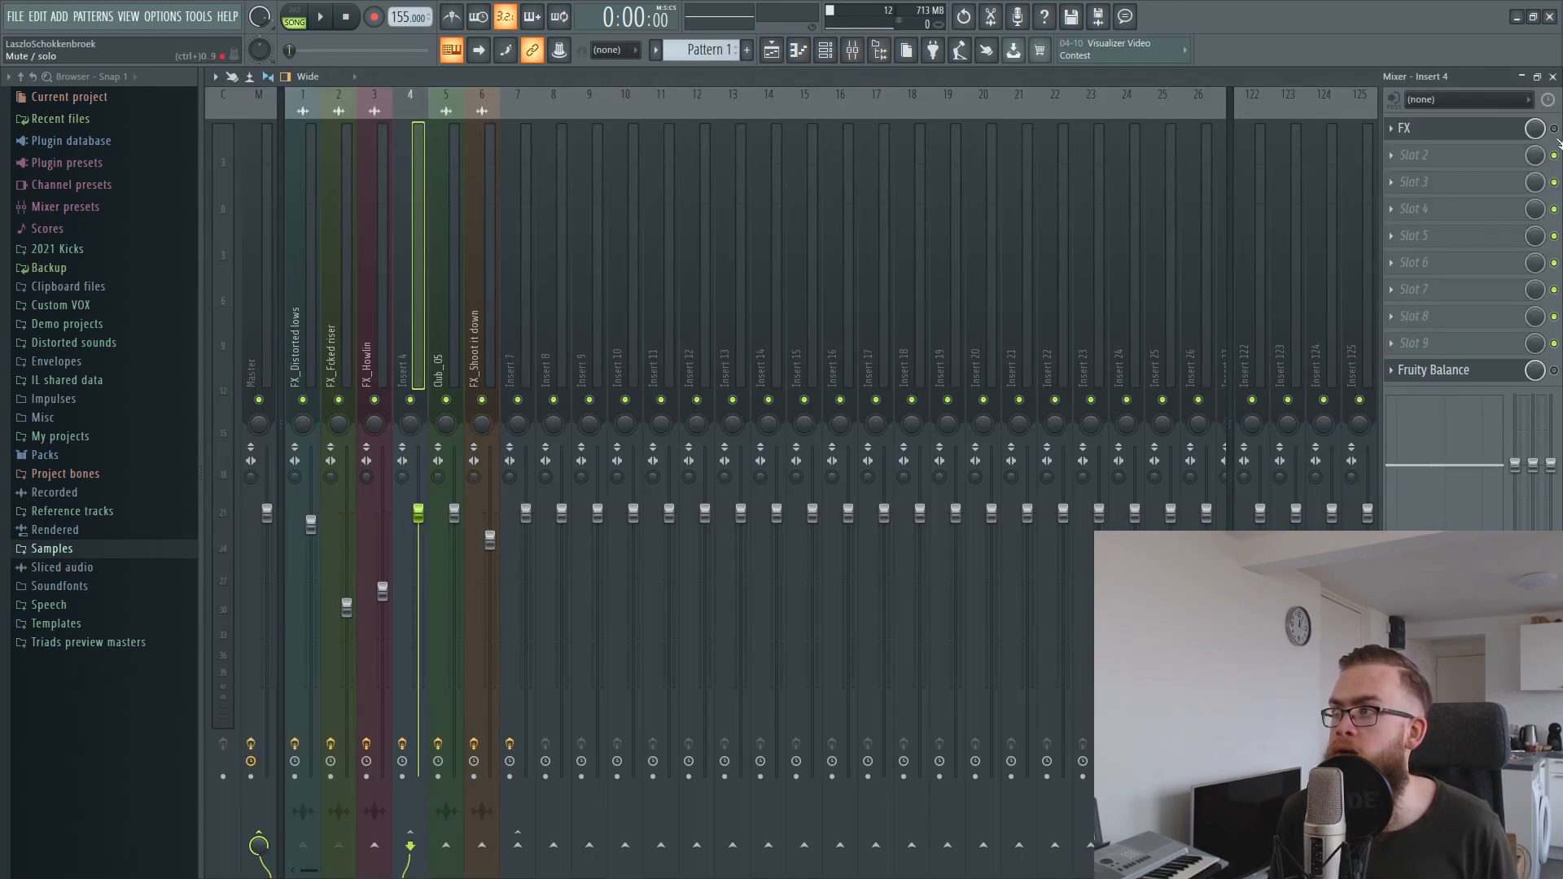
{"action": "left_click", "coordinate": [1552, 76]}
{"action": "left_click", "coordinate": [516, 113]}
{"action": "key", "text": "space"}
{"action": "key", "text": "space"}
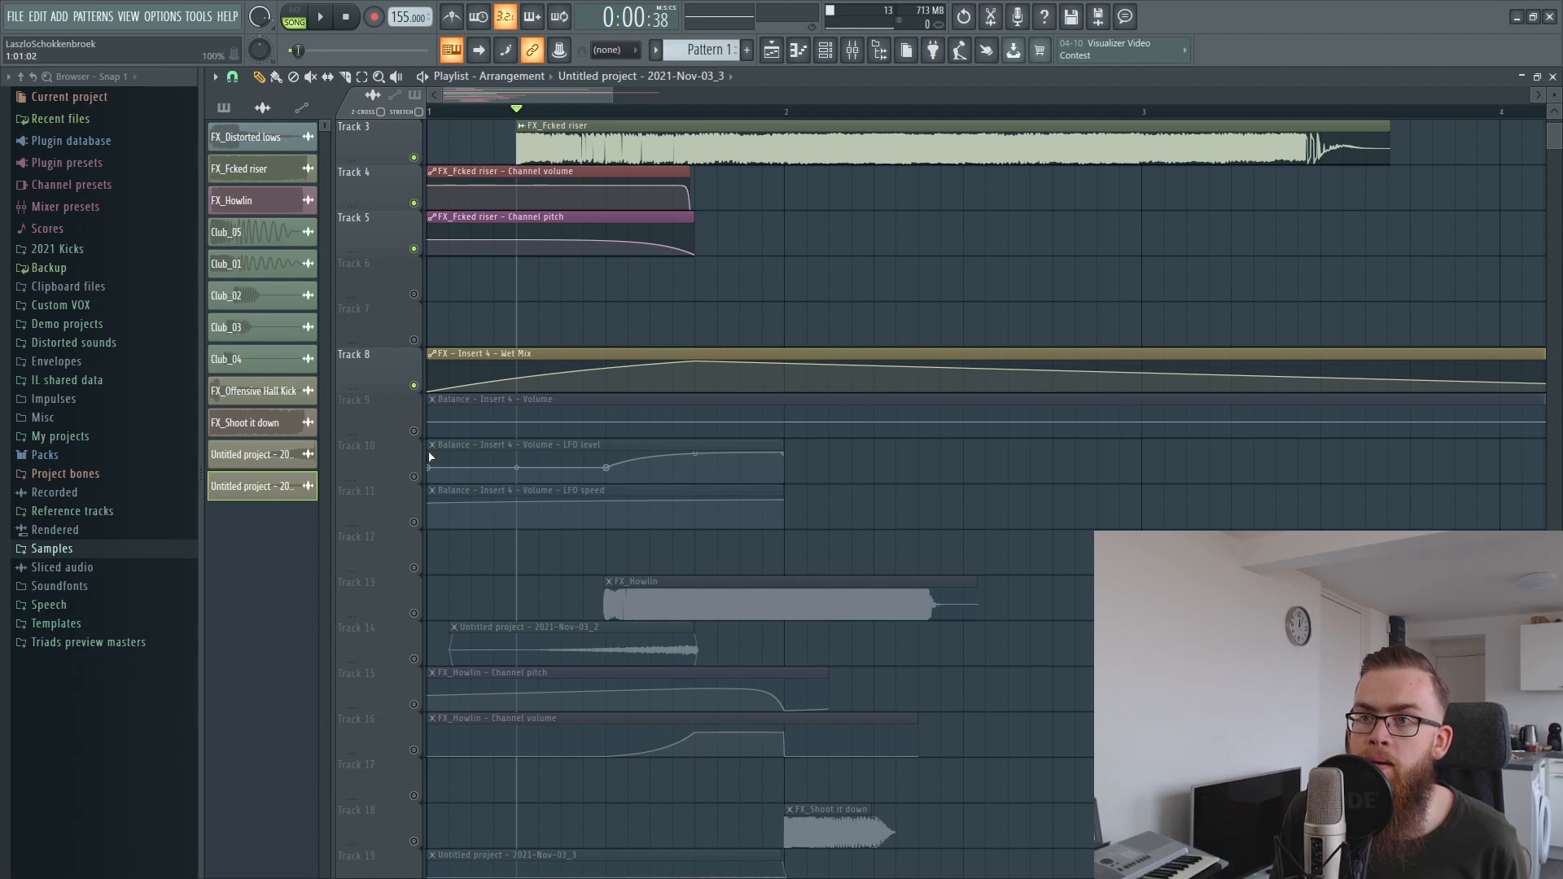
Unmute the Balance volume and LFO level automation on Tracks 9 and 10, and check Fruity Balance on mixer Insert 4.
{"action": "left_click", "coordinate": [413, 431]}
{"action": "left_click", "coordinate": [414, 476]}
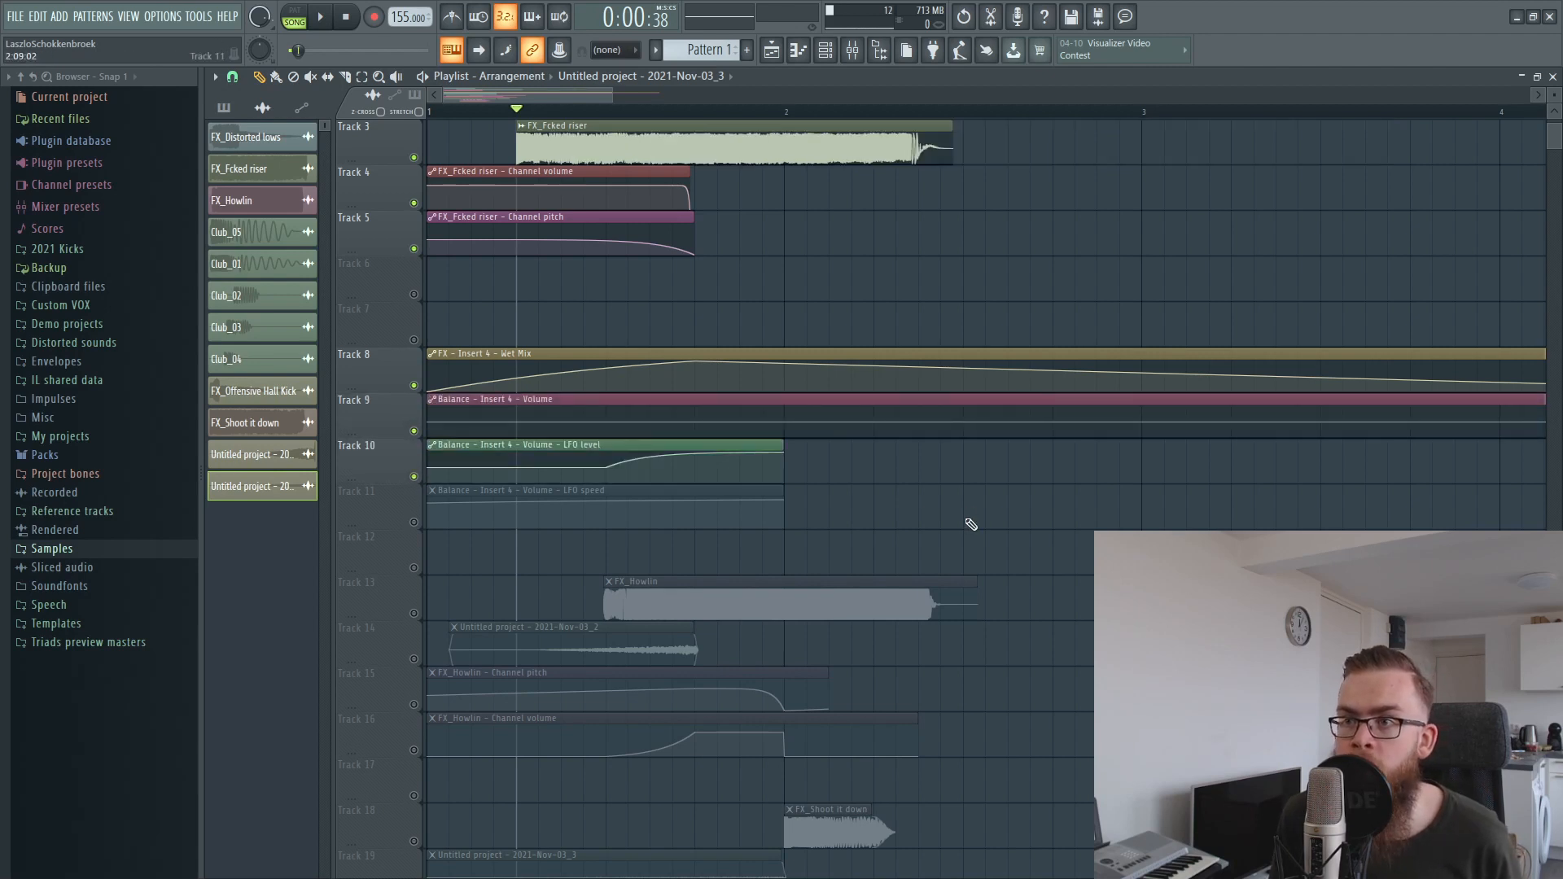
{"action": "left_click_drag", "start_coordinate": [674, 464], "coordinate": [671, 419]}
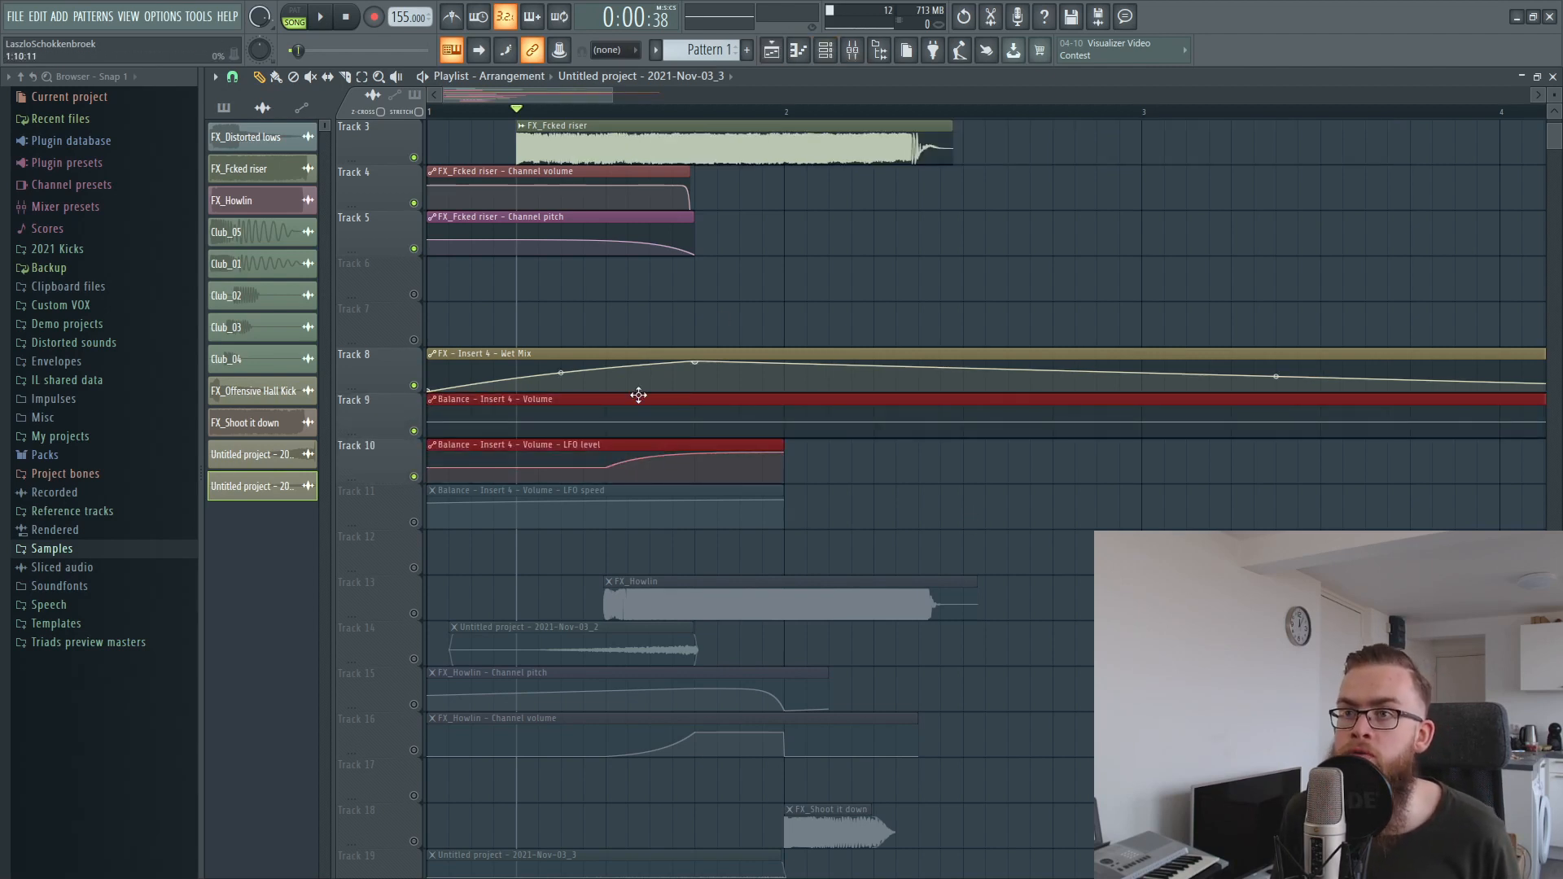
{"action": "left_click", "coordinate": [852, 50]}
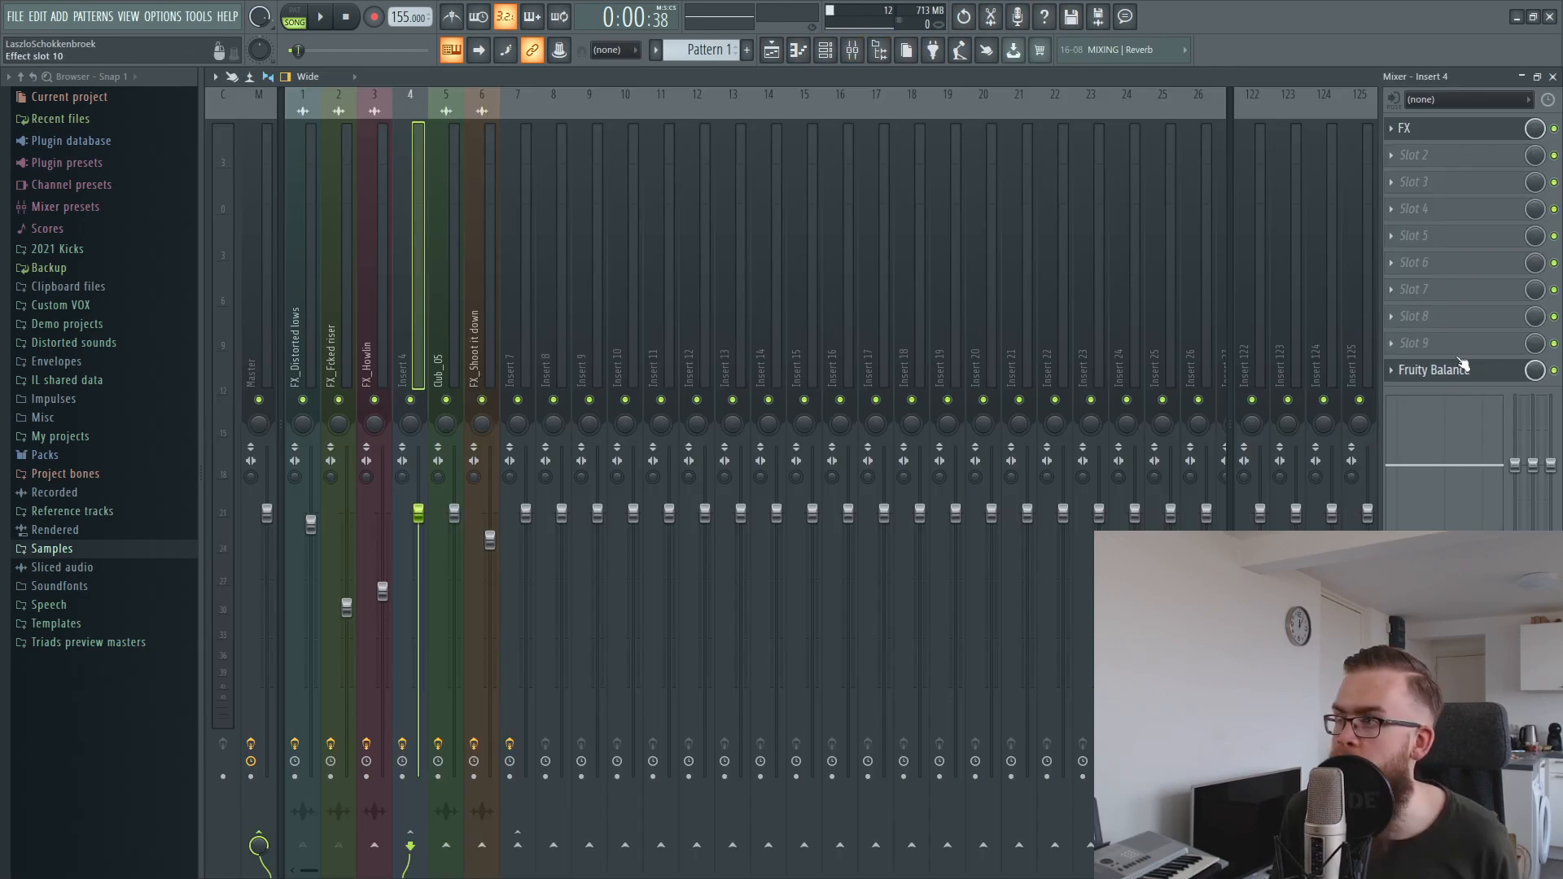
{"action": "left_click", "coordinate": [1552, 76]}
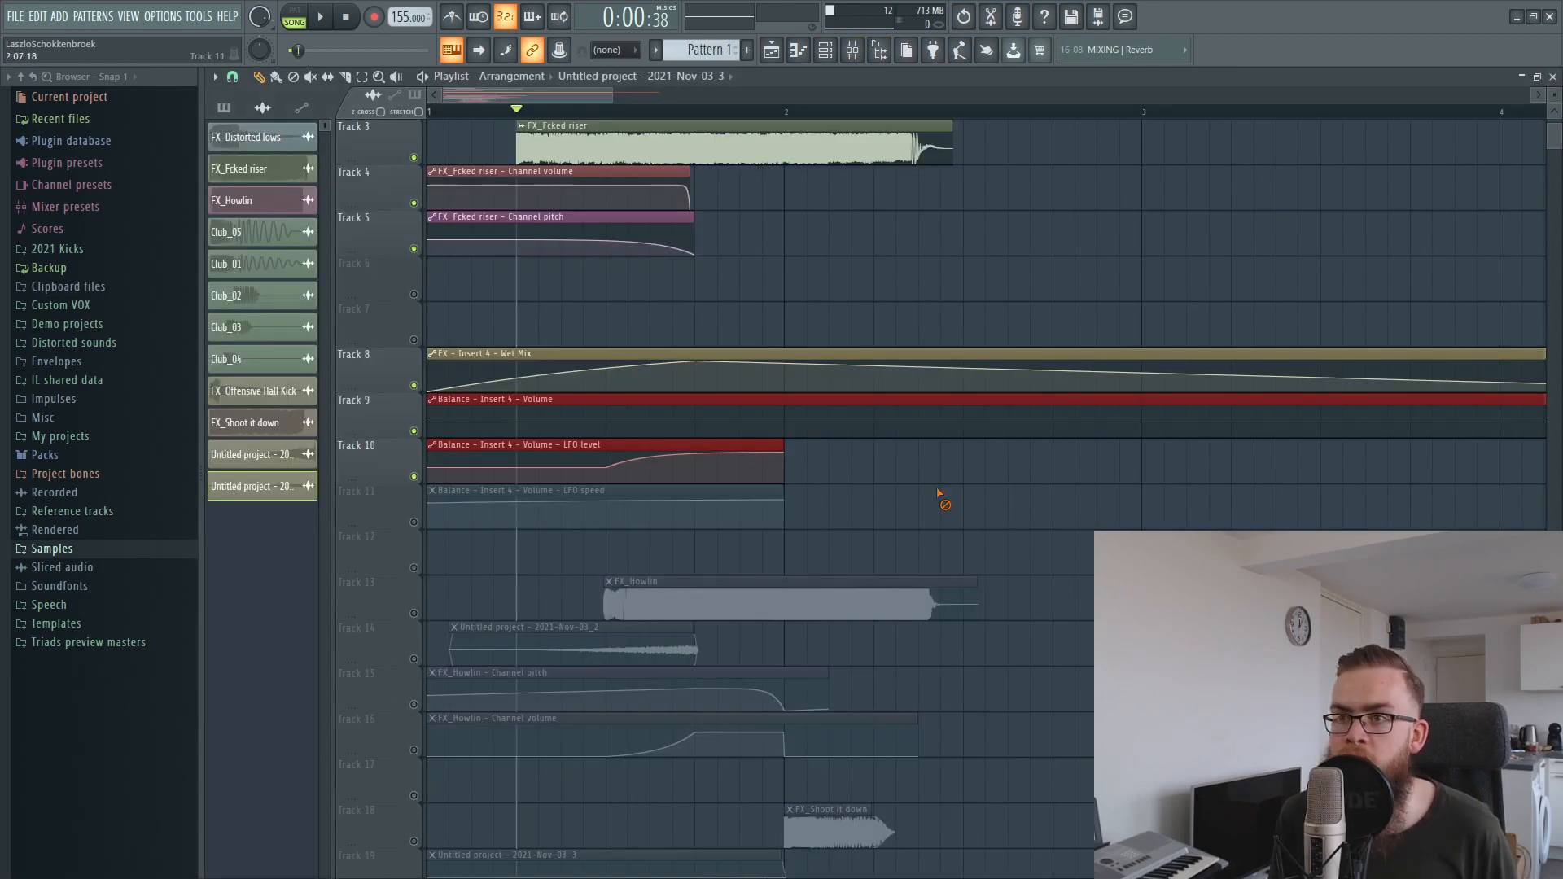
Unmute the Balance LFO speed automation on Track 11 and select the Balance volume automation clip.
{"action": "left_click", "coordinate": [410, 520]}
{"action": "mouse_move", "coordinate": [614, 434]}
{"action": "left_mouse_down"}
{"action": "mouse_move", "coordinate": [666, 419]}
{"action": "mouse_move", "coordinate": [611, 423]}
{"action": "left_mouse_up"}
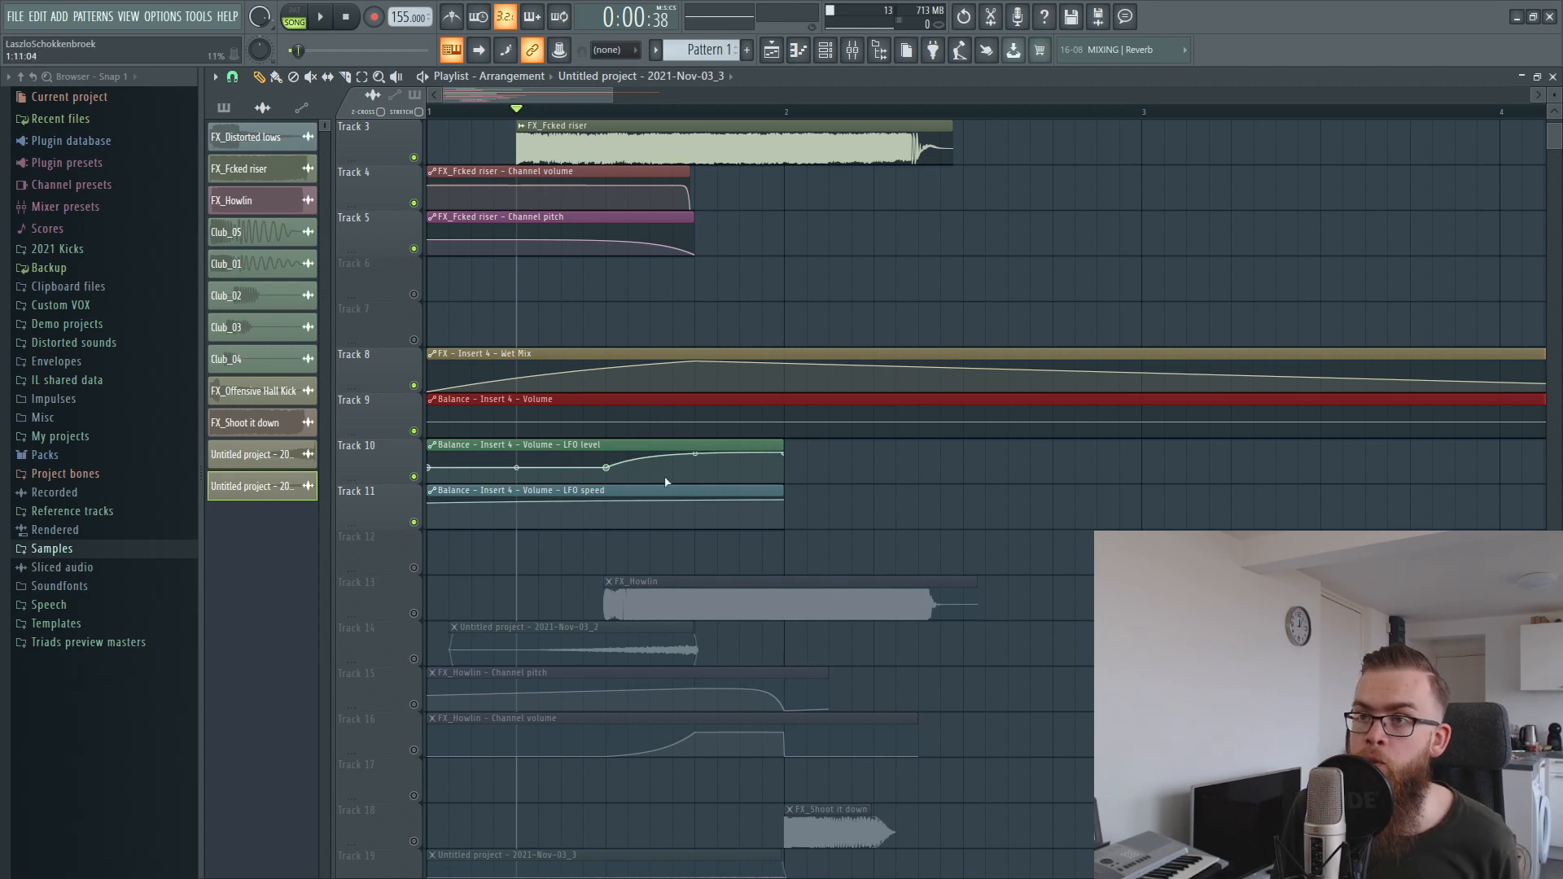
{"action": "left_click_drag", "start_coordinate": [591, 545], "coordinate": [980, 478]}
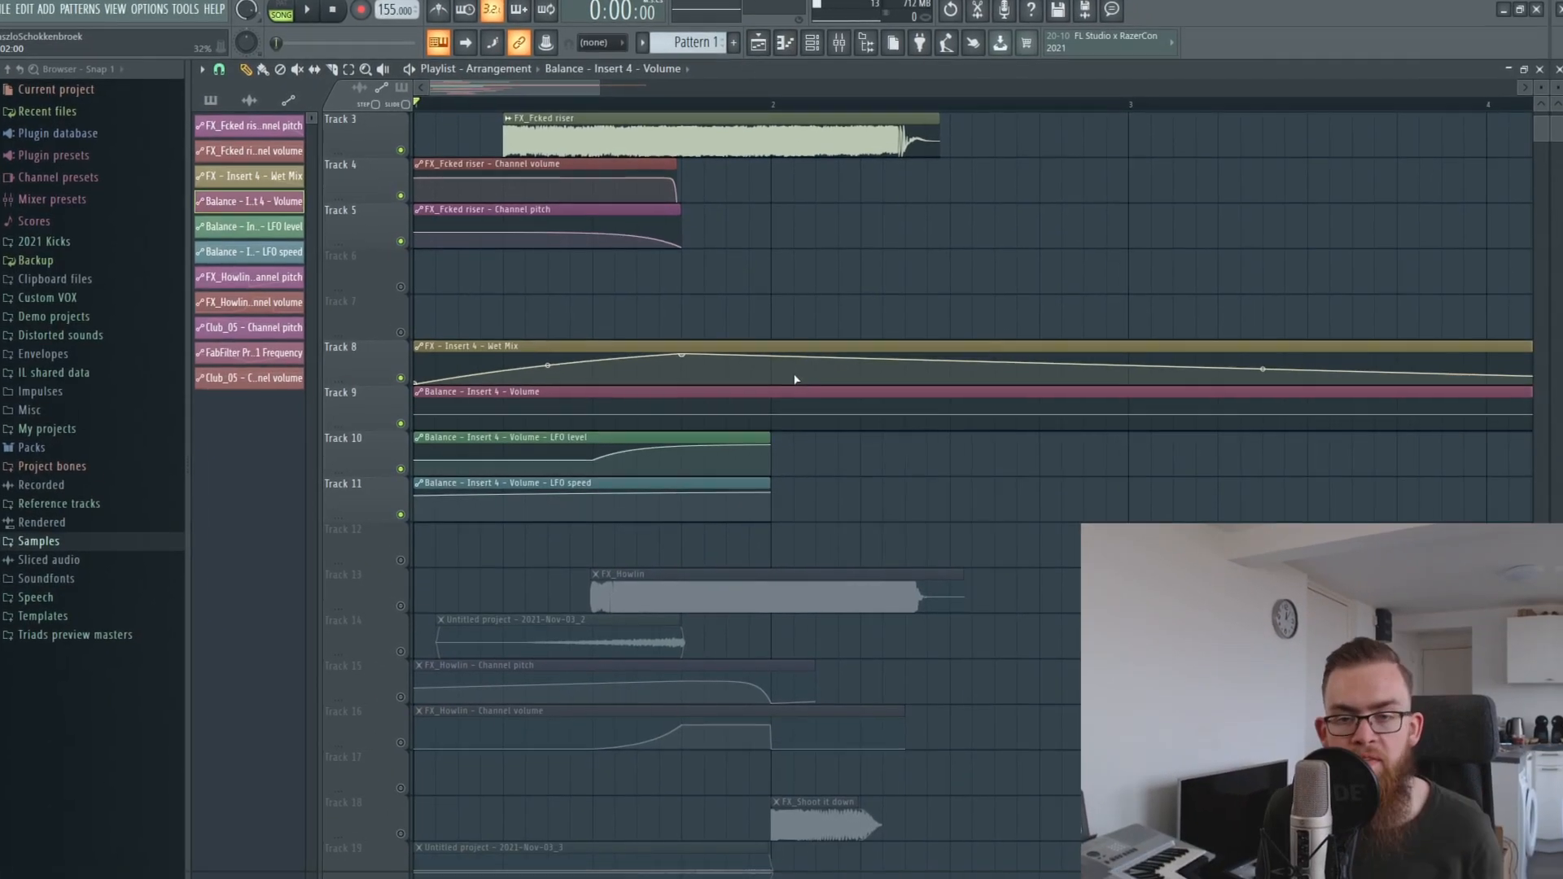
Unmute the Club_05 kicks on Track 20 and their channel pitch automation on Track 21, and select the kick clips.
{"action": "scroll", "coordinate": [743, 495], "scroll_direction": "down", "scroll_amount": 2}
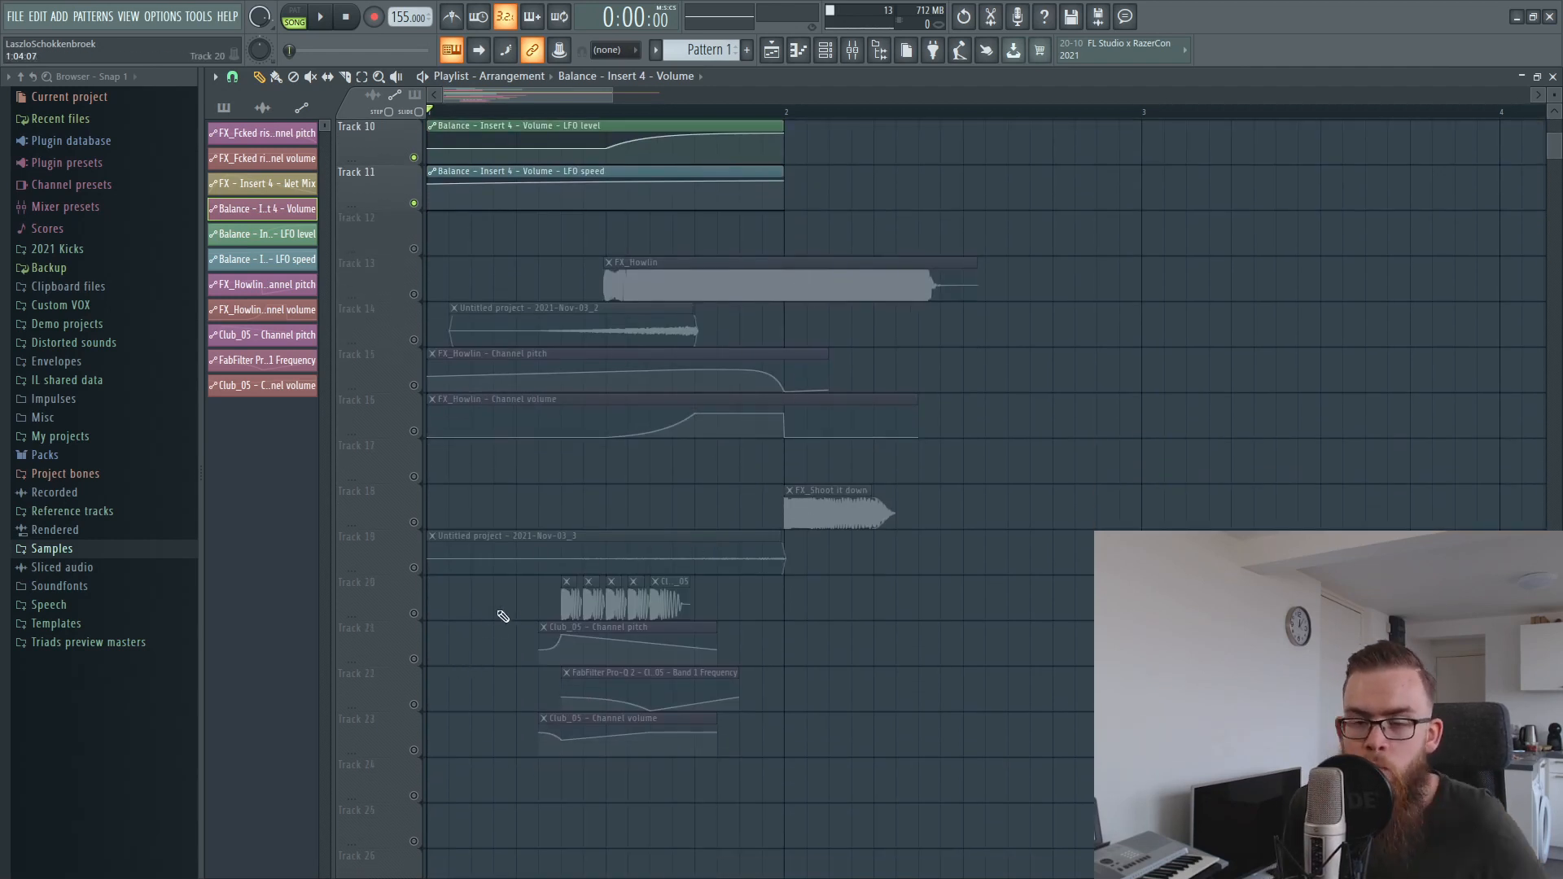
{"action": "left_click", "coordinate": [413, 612]}
{"action": "left_click", "coordinate": [414, 658]}
{"action": "left_click_drag", "start_coordinate": [555, 612], "coordinate": [681, 608]}
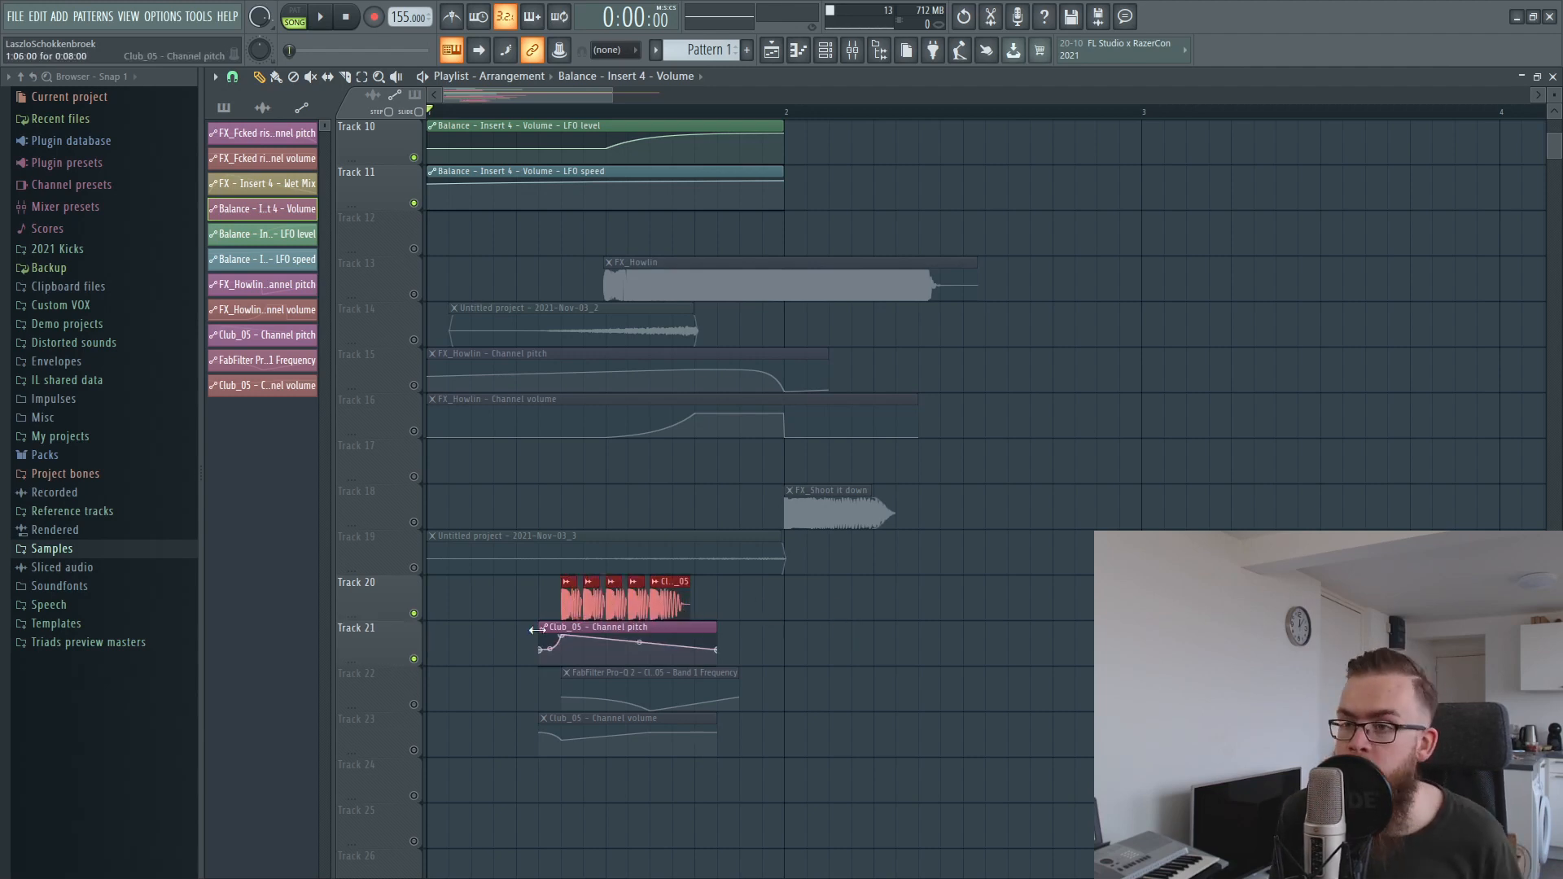
Unmute the FabFilter Pro-Q 2 Band 1 Frequency automation on Track 22 and the Club_05 channel volume automation on Track 23.
{"action": "left_click", "coordinate": [415, 704]}
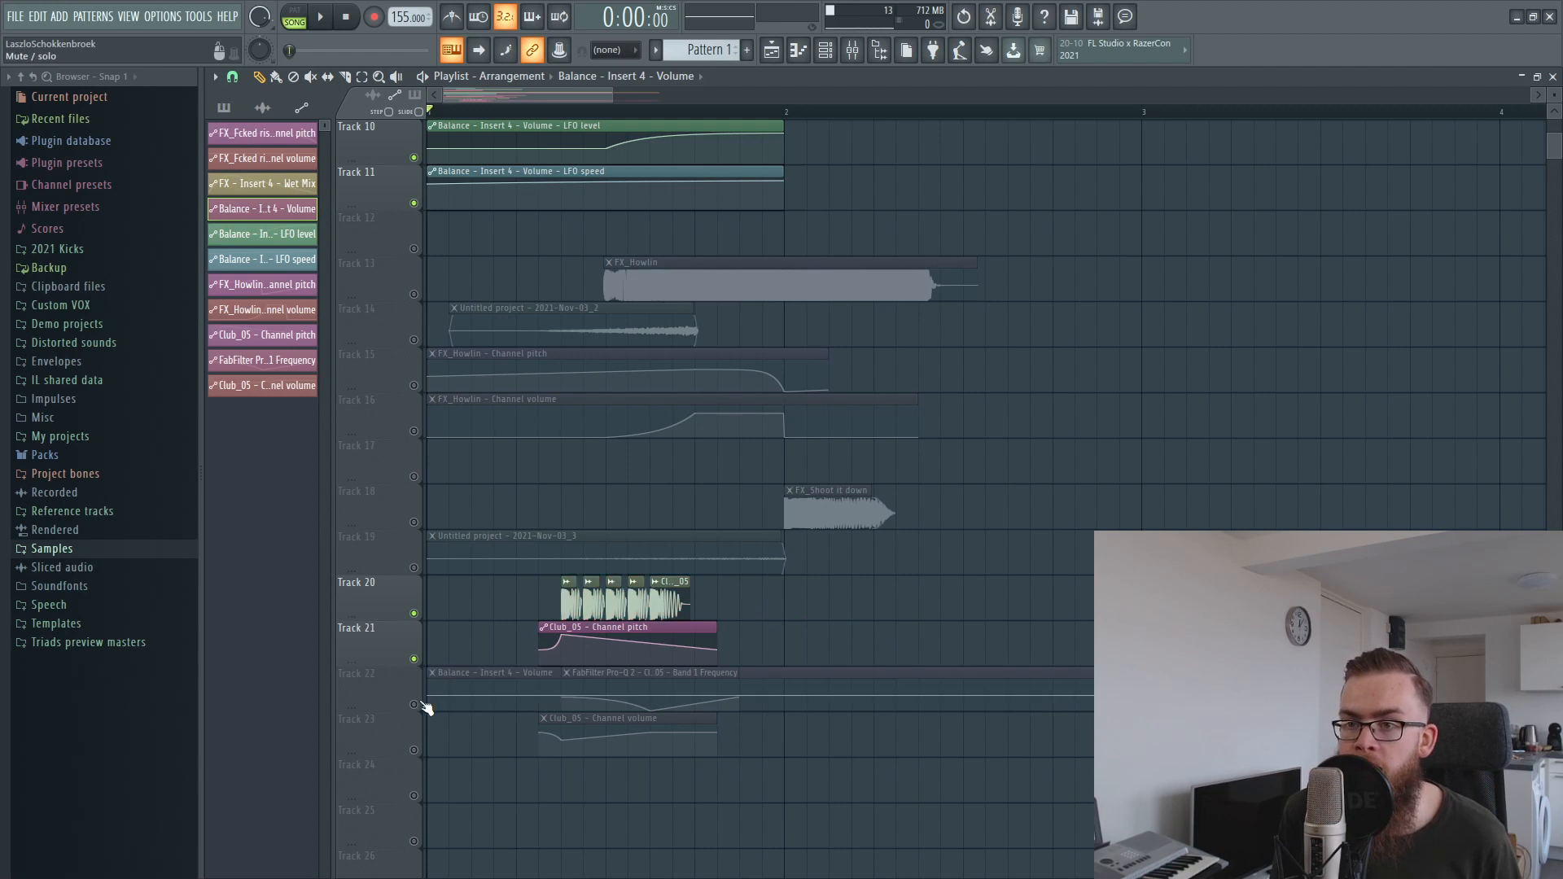
{"action": "left_click", "coordinate": [414, 749]}
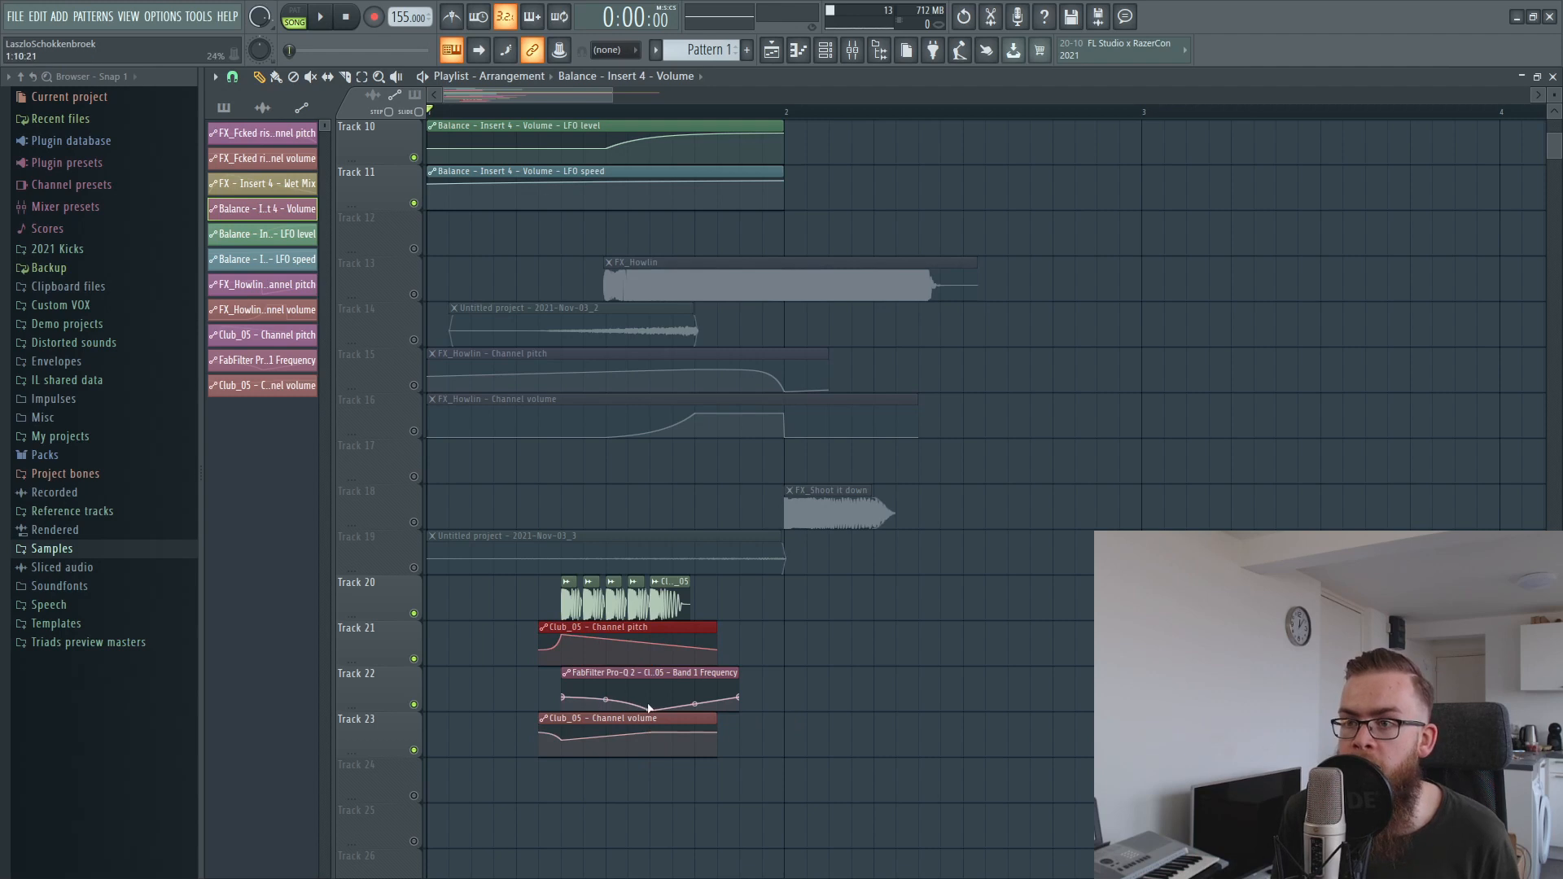
{"action": "scroll", "coordinate": [573, 745], "scroll_direction": "down", "scroll_amount": 1}
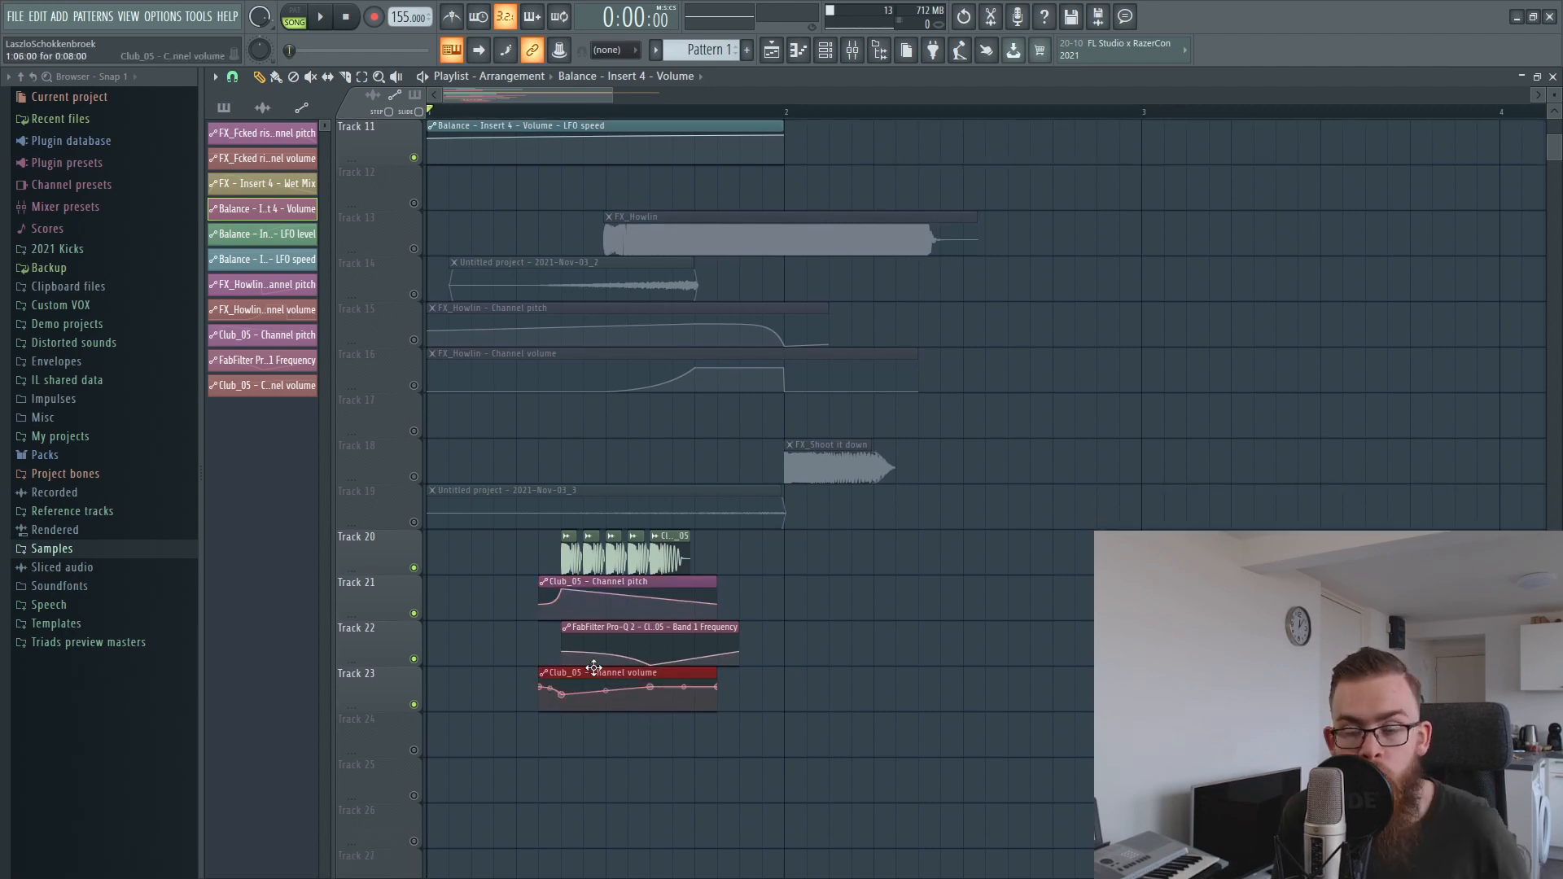
Check the effect chain on the Club_05 mixer insert and return to the playlist.
{"action": "left_click", "coordinate": [852, 49]}
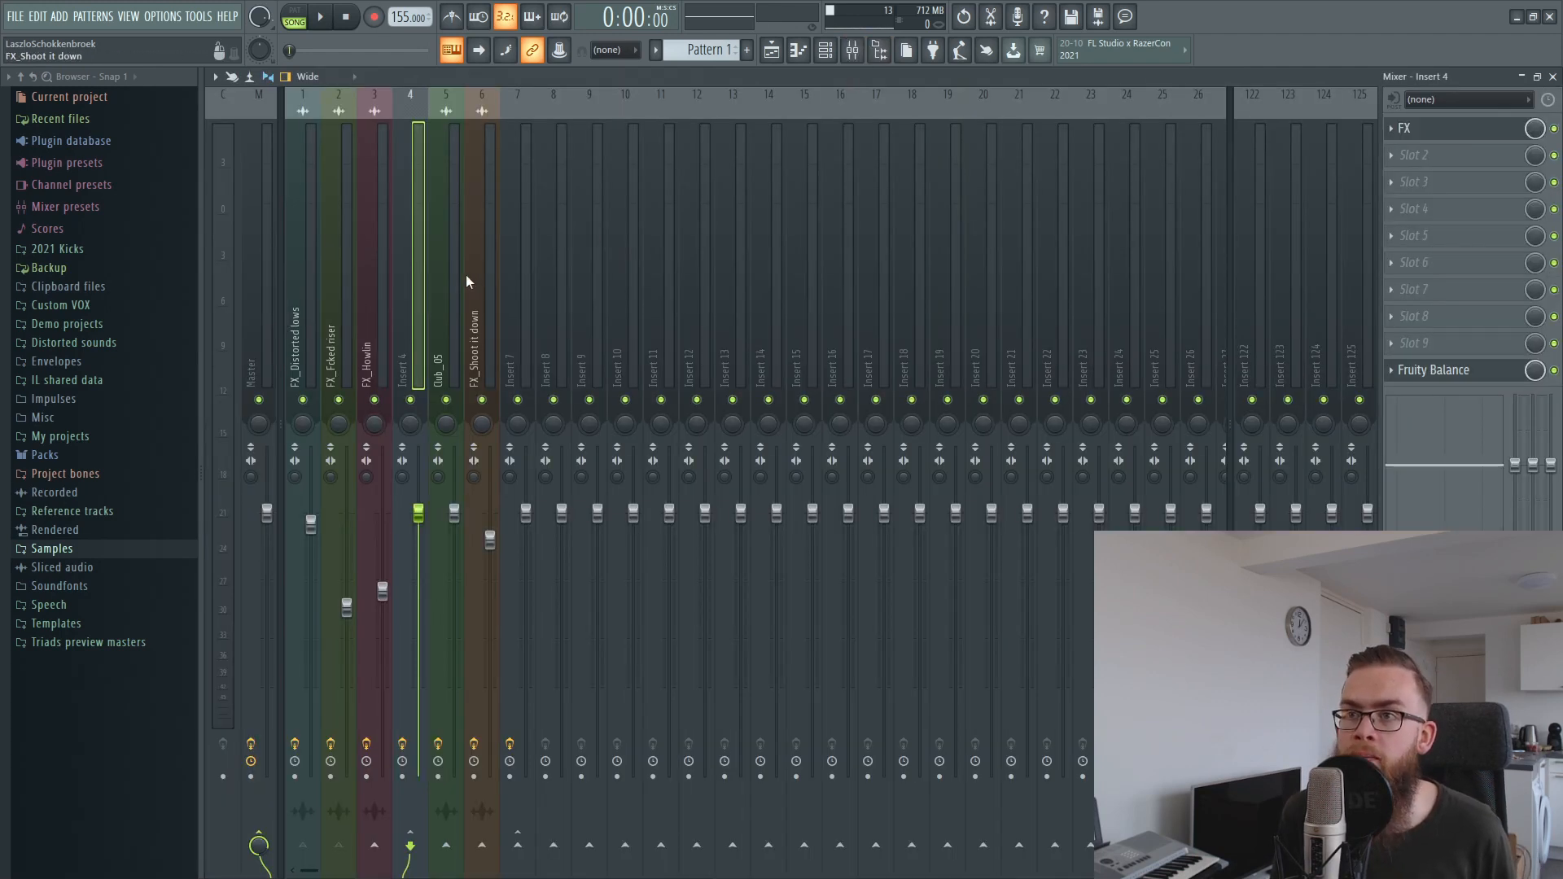
{"action": "left_click", "coordinate": [418, 280]}
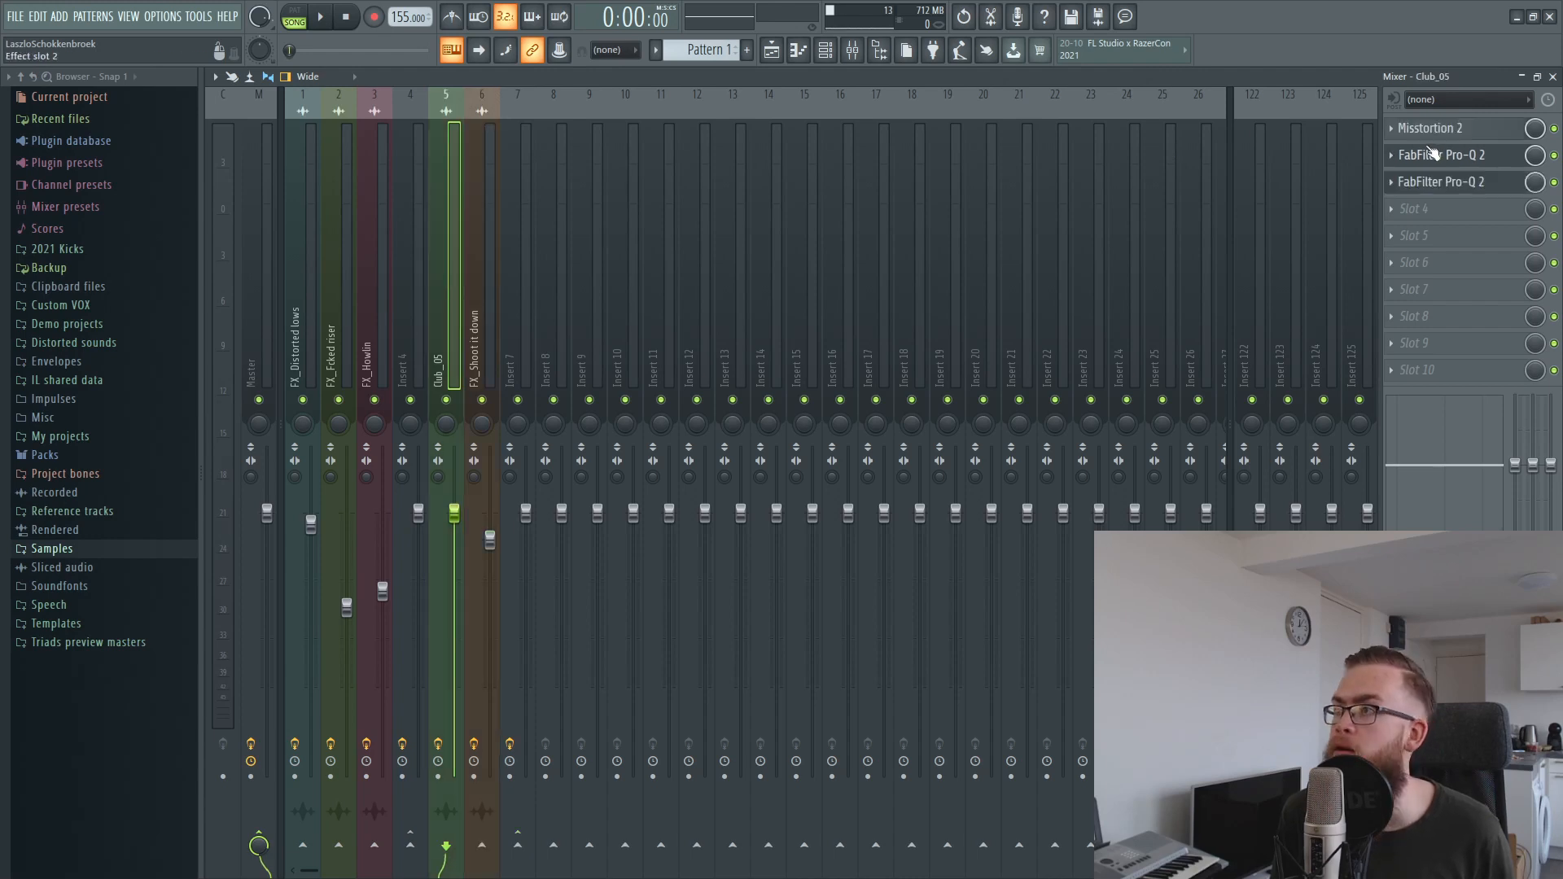
{"action": "key", "text": "F9"}
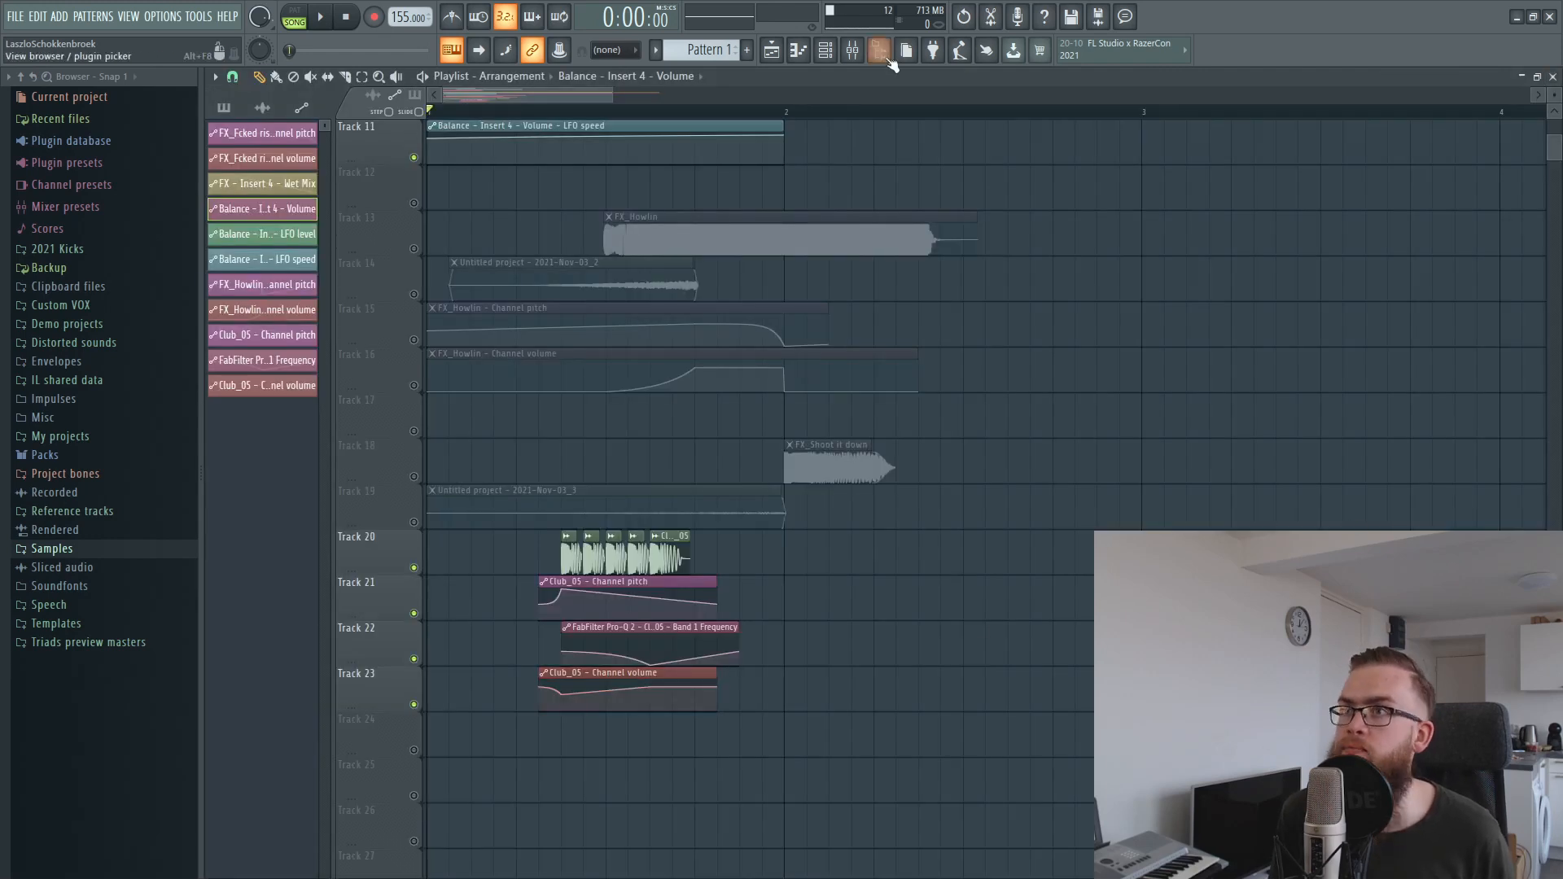
Solo the Club_05 mixer insert and play the playlist from the start of the kick clips.
{"action": "left_click", "coordinate": [853, 50]}
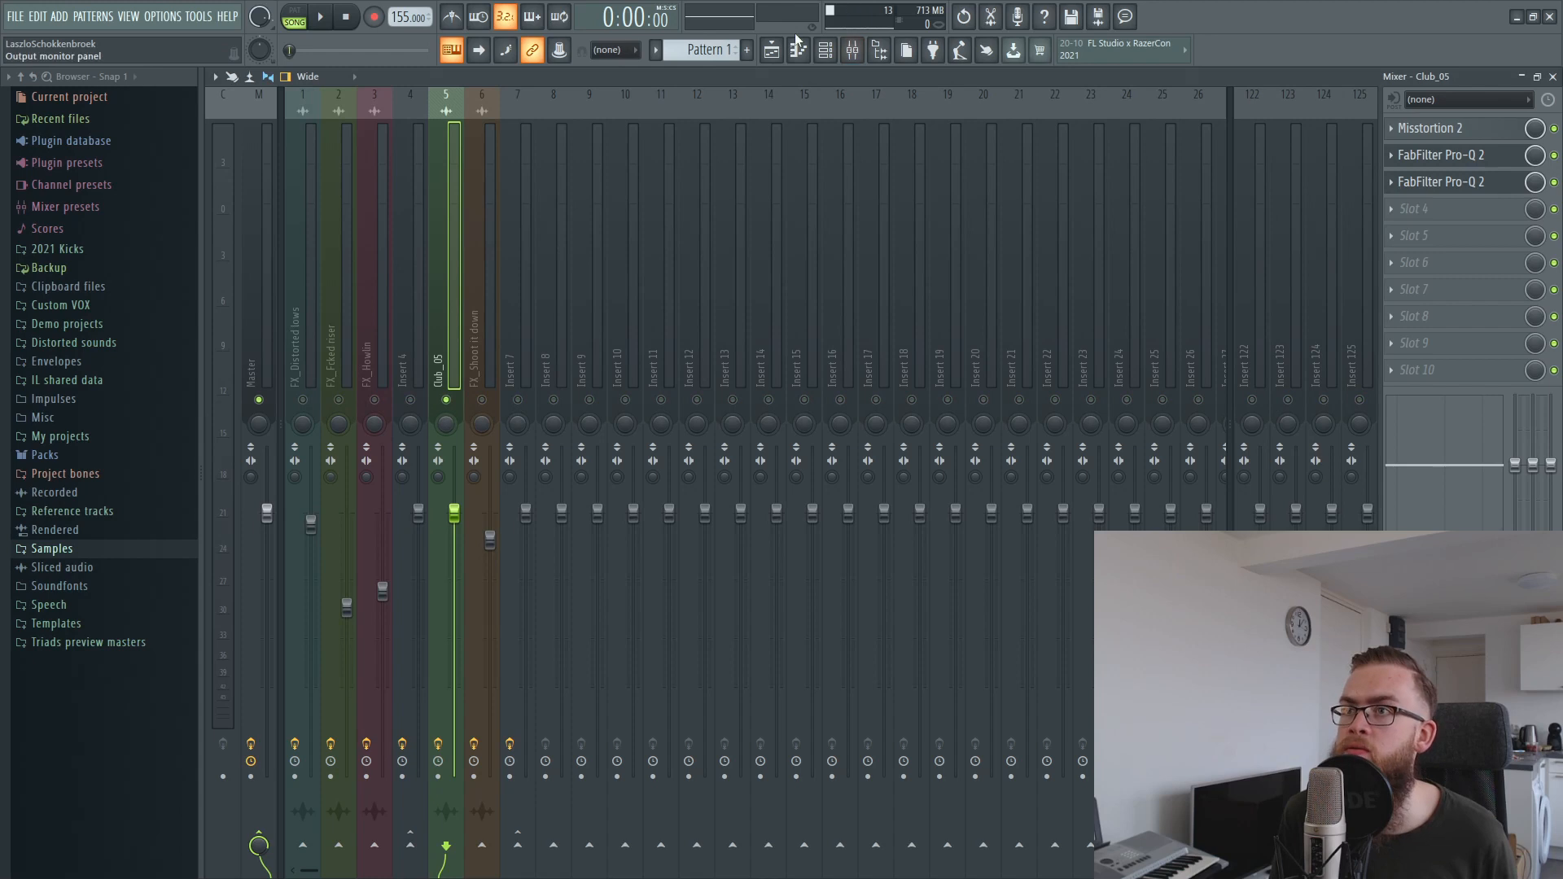
{"action": "left_click", "coordinate": [852, 49]}
{"action": "scroll", "coordinate": [554, 195], "scroll_direction": "down", "scroll_amount": 4}
{"action": "left_click", "coordinate": [561, 112]}
{"action": "key", "text": "space"}
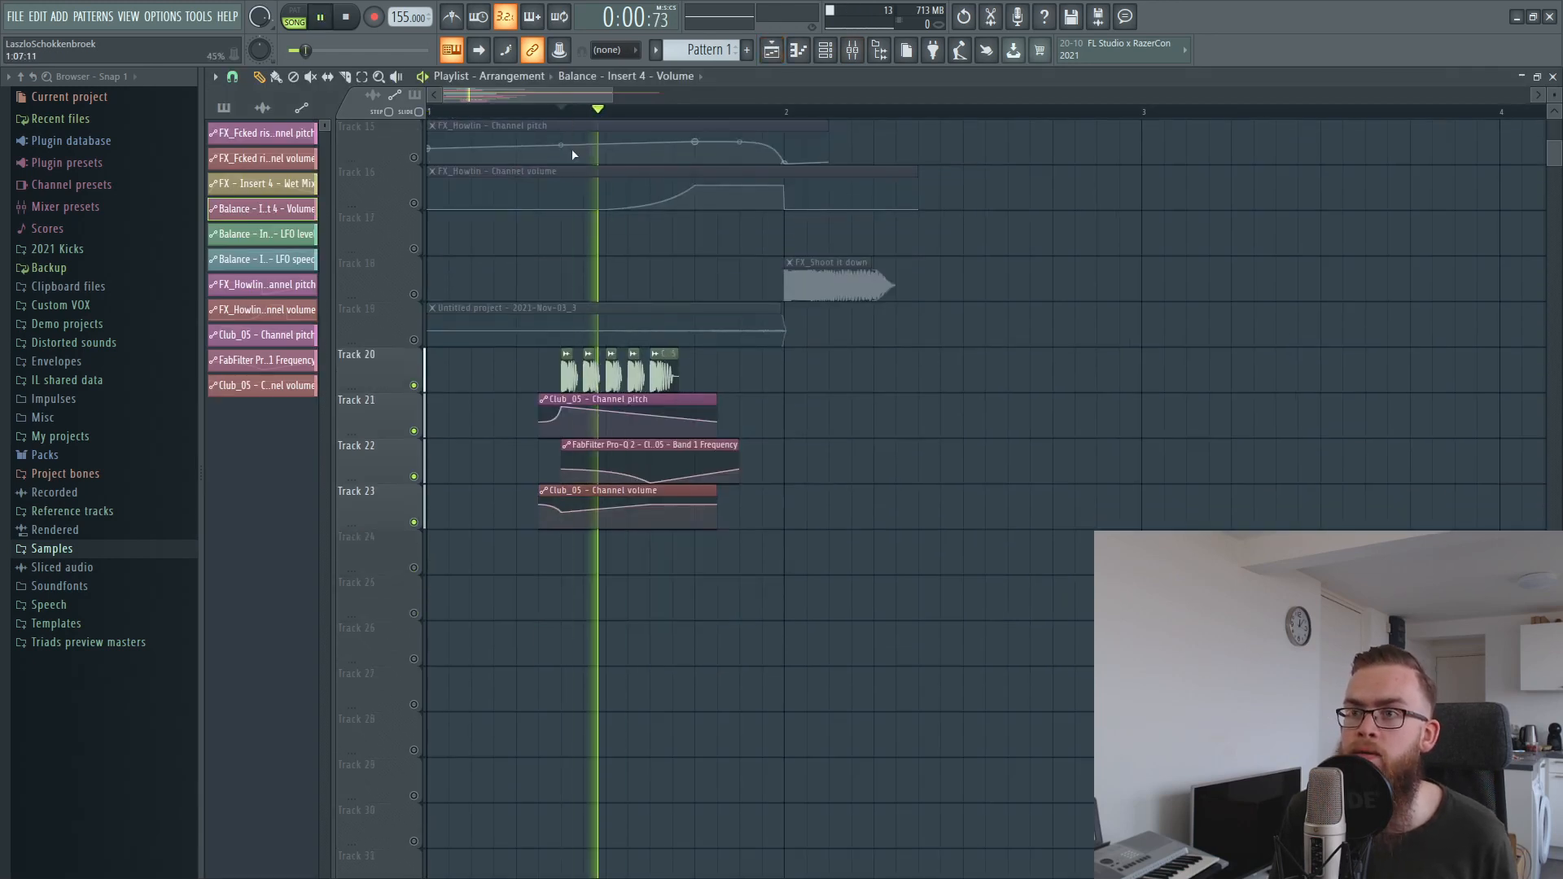
{"action": "key", "text": "space"}
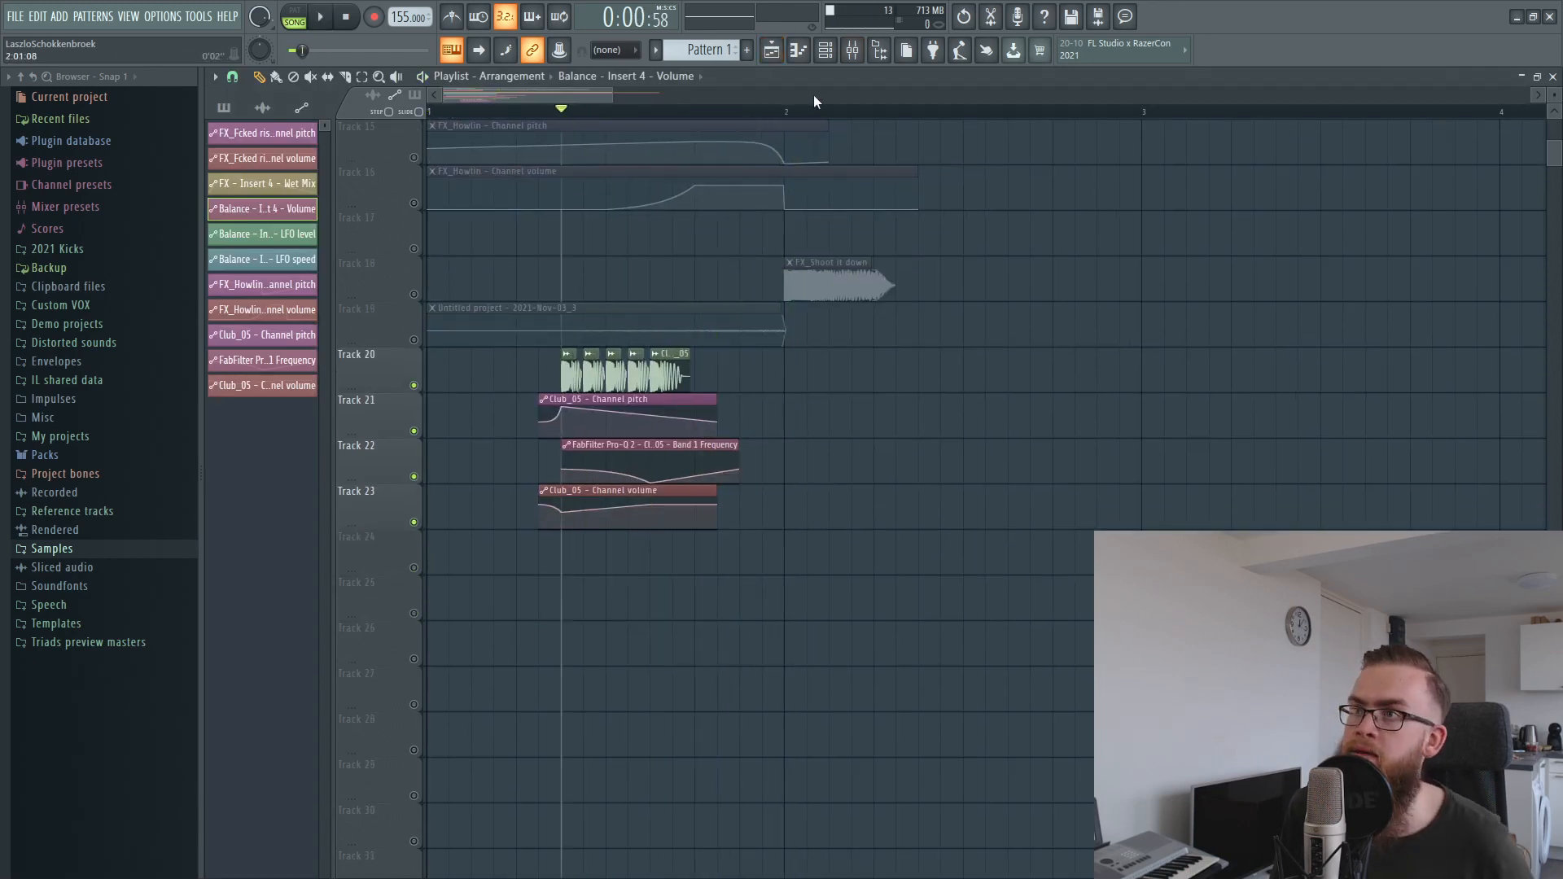
Re-enable the FX_Distorted lows, FX_Fcked riser and Insert 4 mixer tracks alongside Club_05, and play from just before the kicks.
{"action": "left_click", "coordinate": [852, 50]}
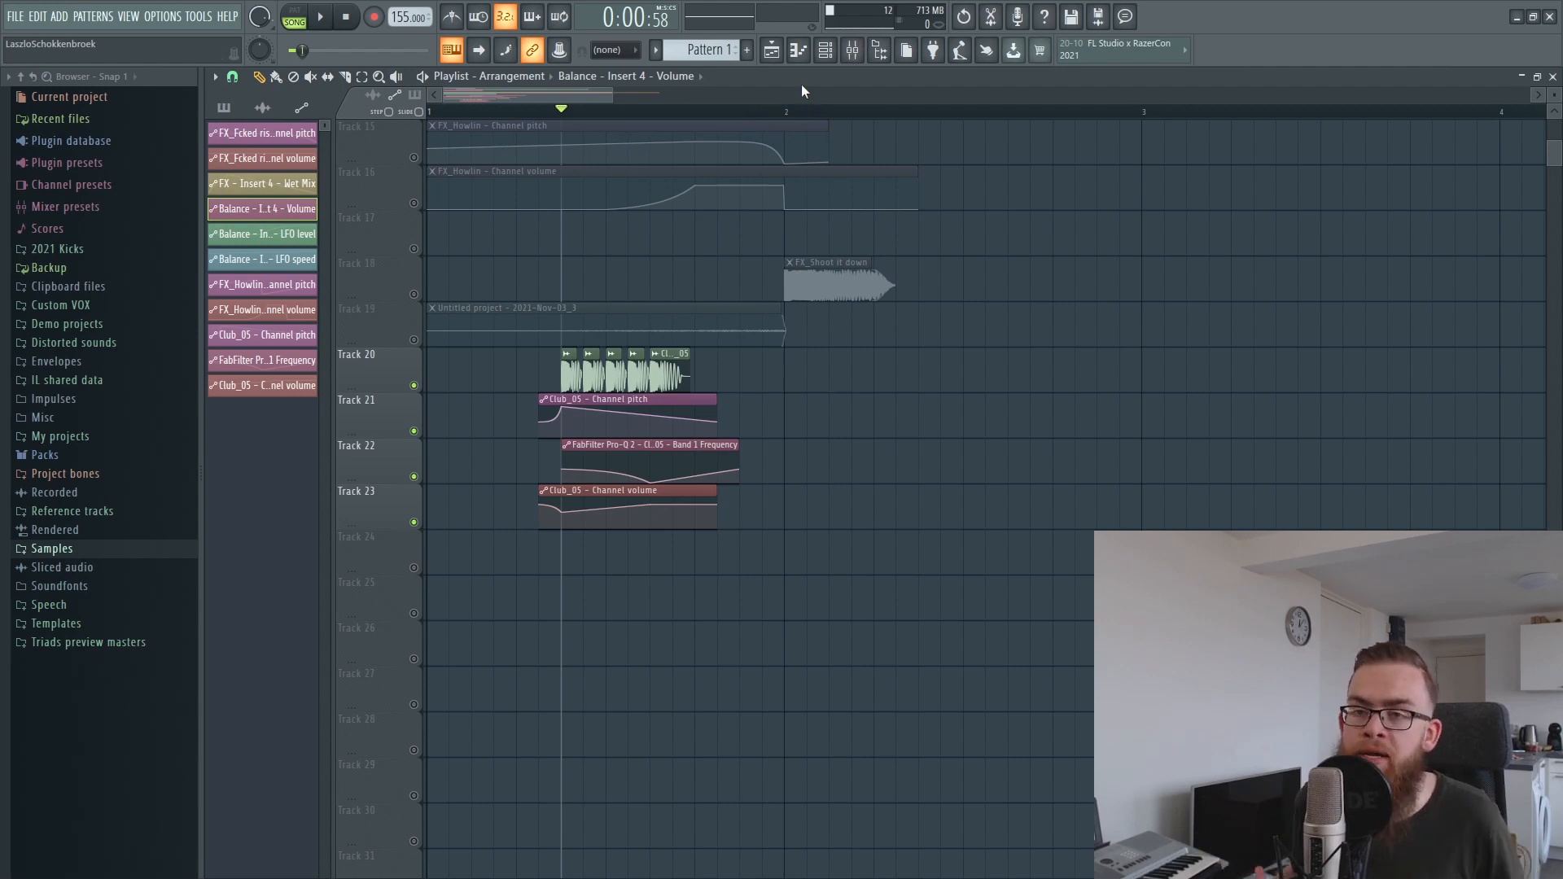
{"action": "left_click", "coordinate": [853, 51]}
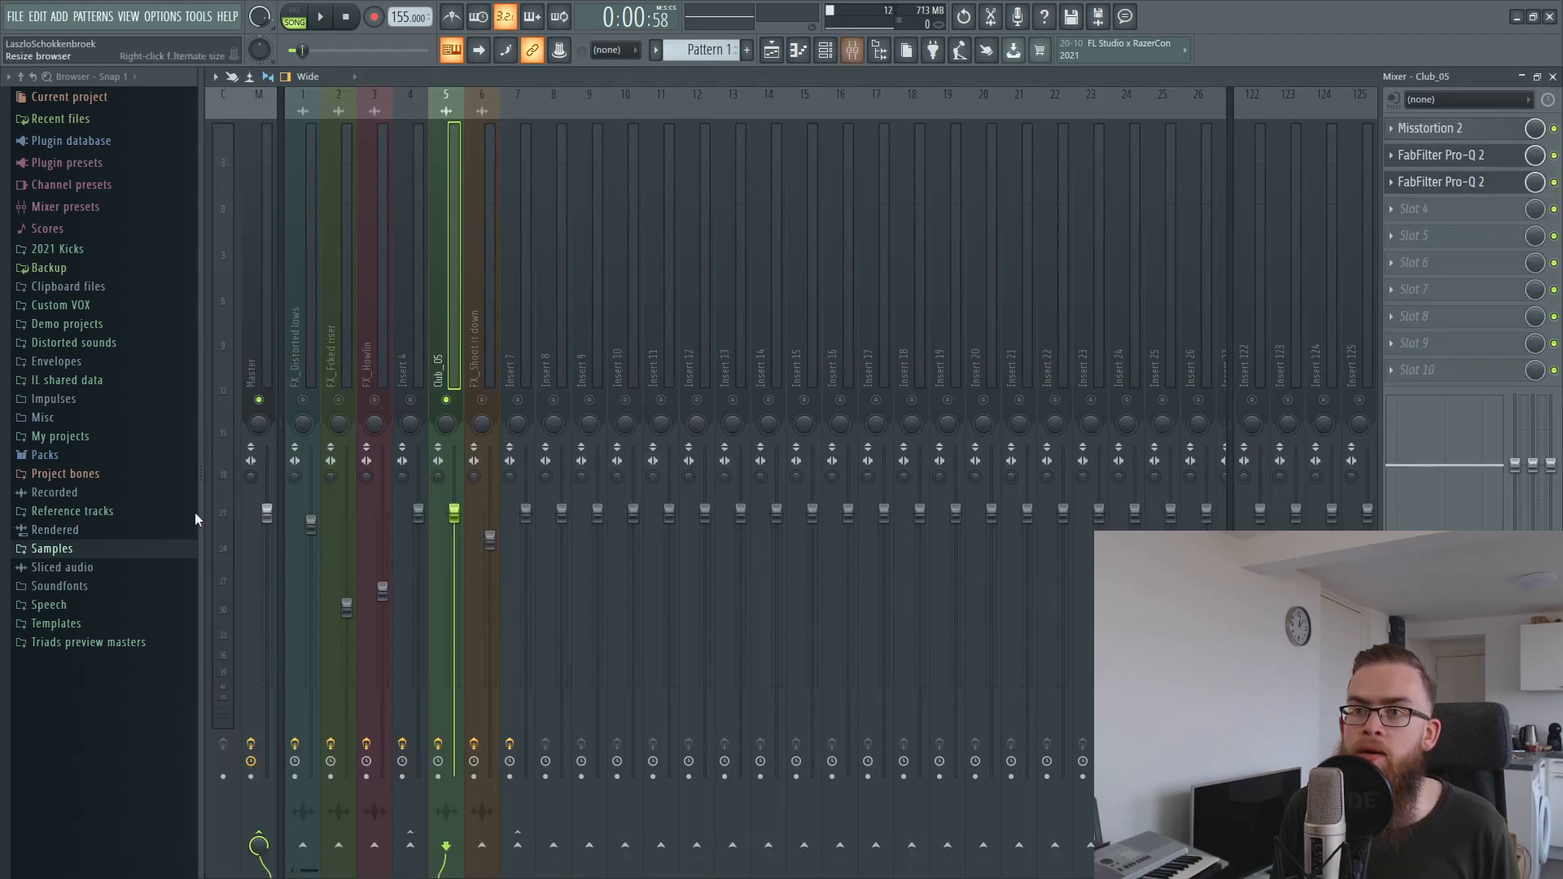
{"action": "left_click", "coordinate": [410, 400]}
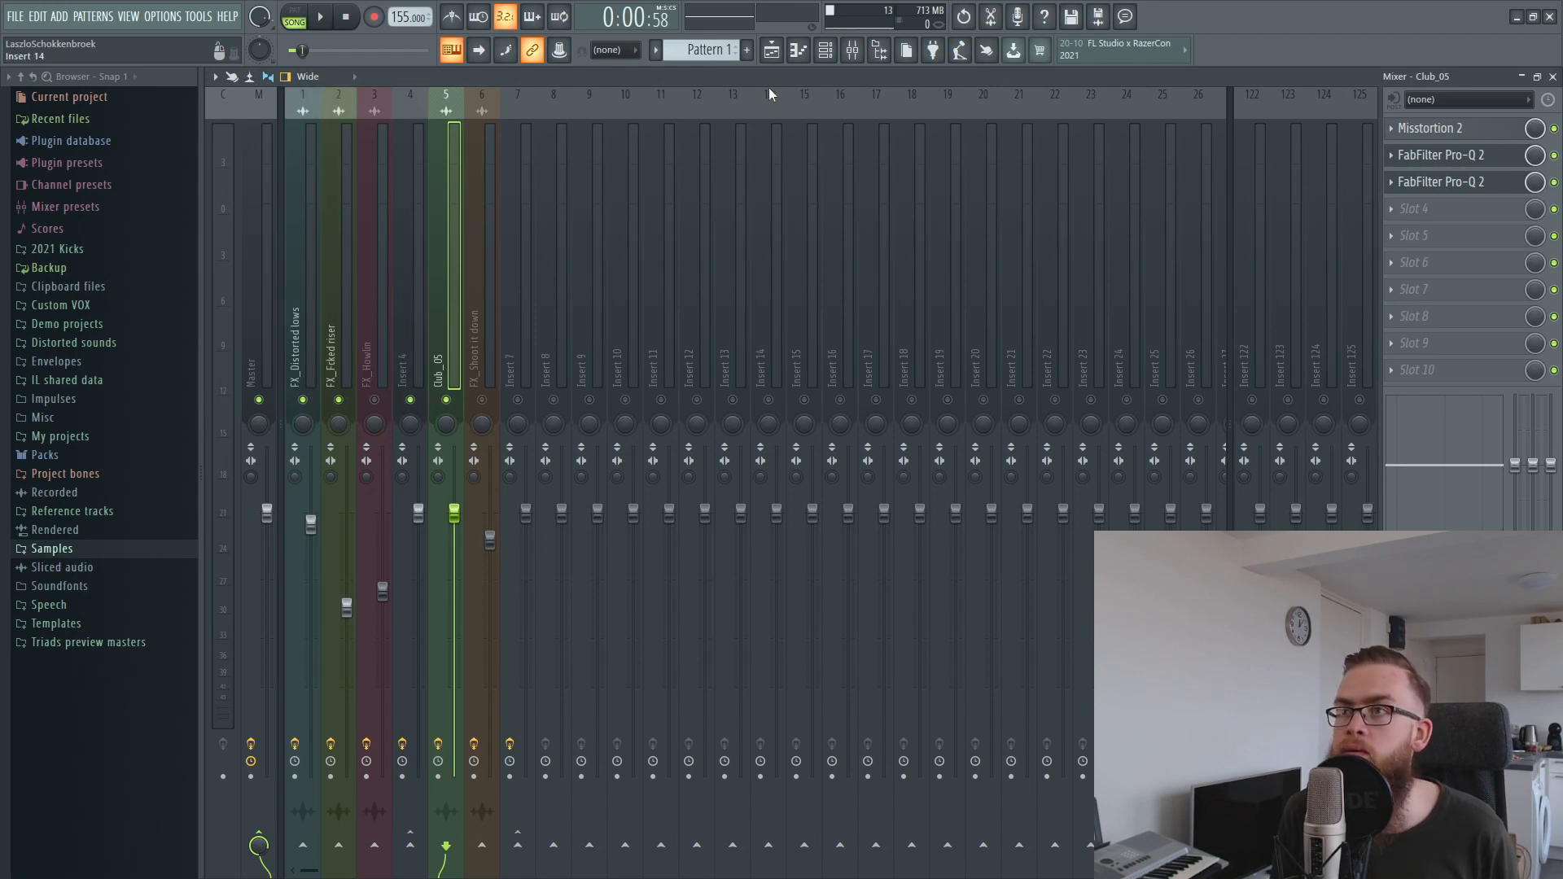
{"action": "left_click", "coordinate": [771, 51]}
{"action": "left_click", "coordinate": [498, 110]}
{"action": "key", "text": "space"}
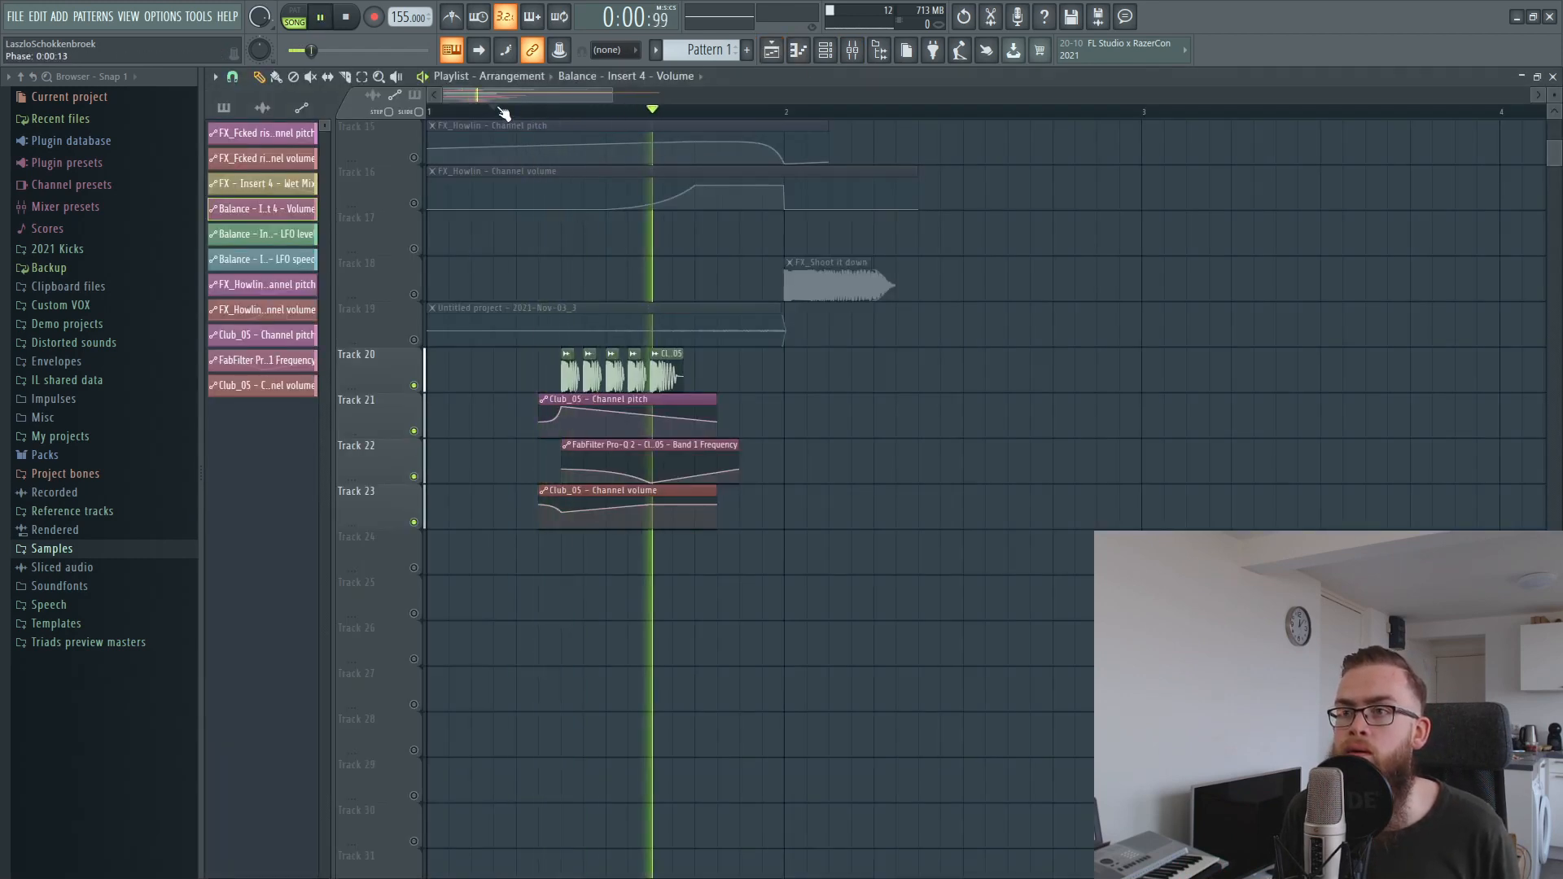
{"action": "key", "text": "space"}
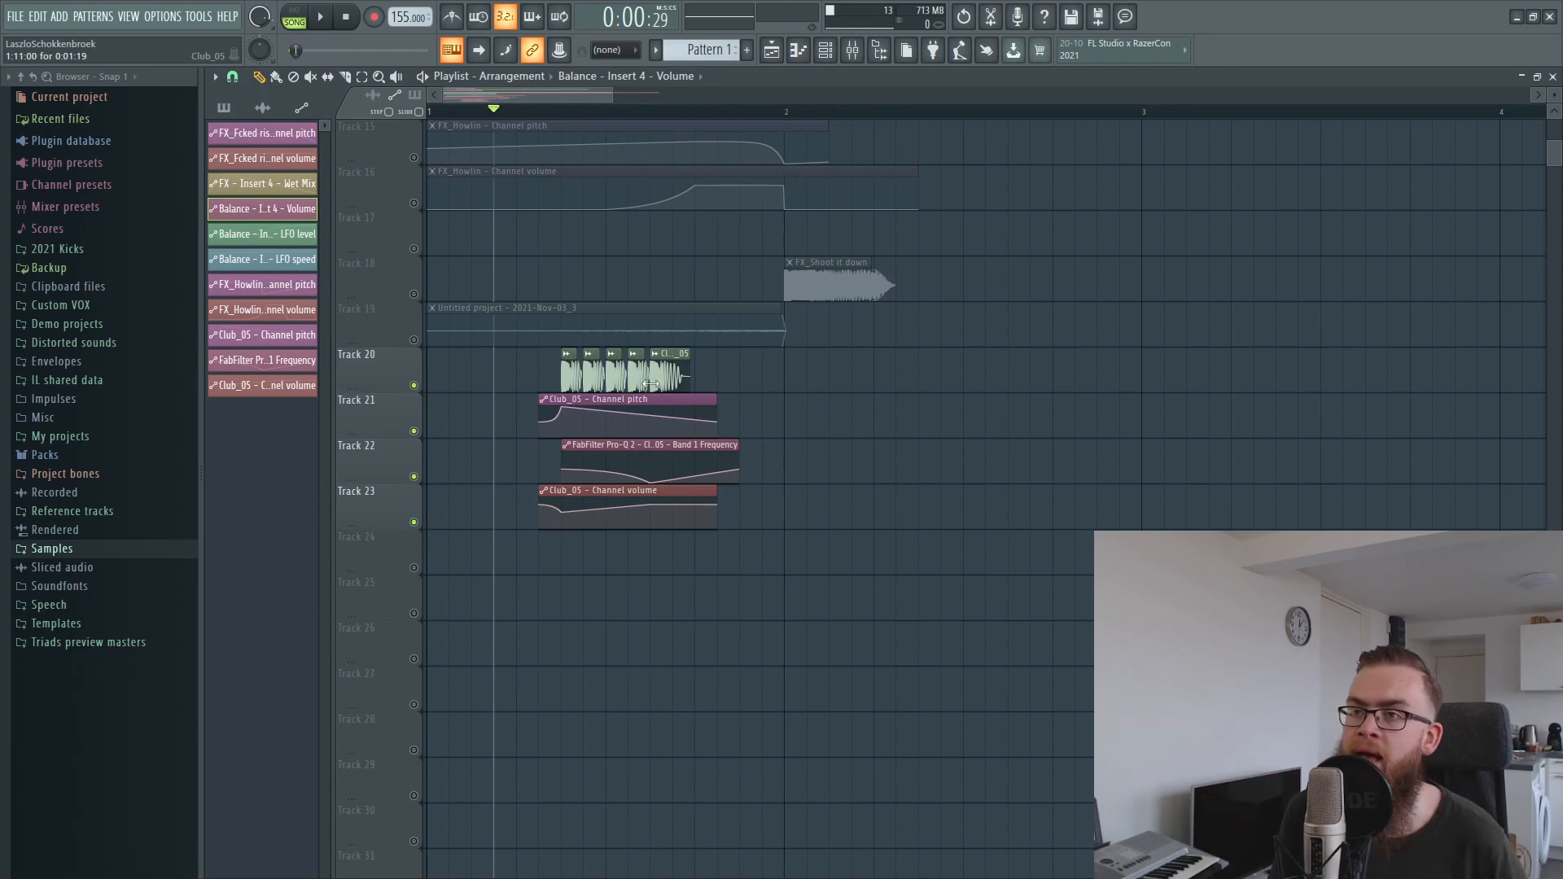
Unmute FX_Howlin on Track 13 with its channel pitch and volume automation on Tracks 15 and 16, and play from the clip's start.
{"action": "scroll", "coordinate": [688, 391], "scroll_direction": "up", "scroll_amount": 3}
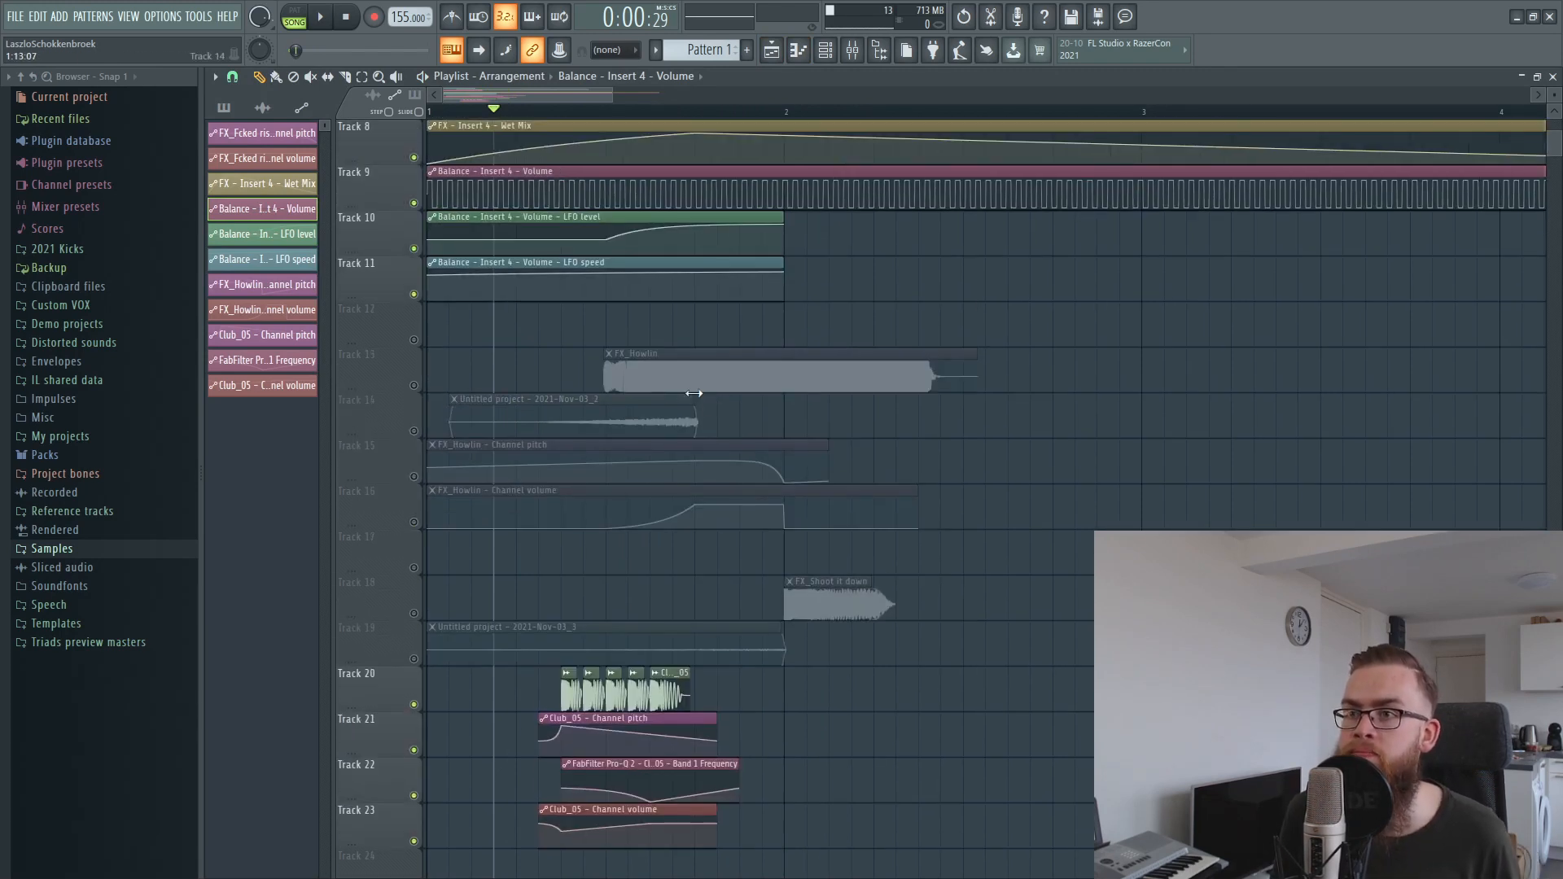
{"action": "left_click", "coordinate": [415, 477]}
{"action": "left_click", "coordinate": [415, 522]}
{"action": "left_click", "coordinate": [700, 366]}
{"action": "left_click", "coordinate": [698, 111]}
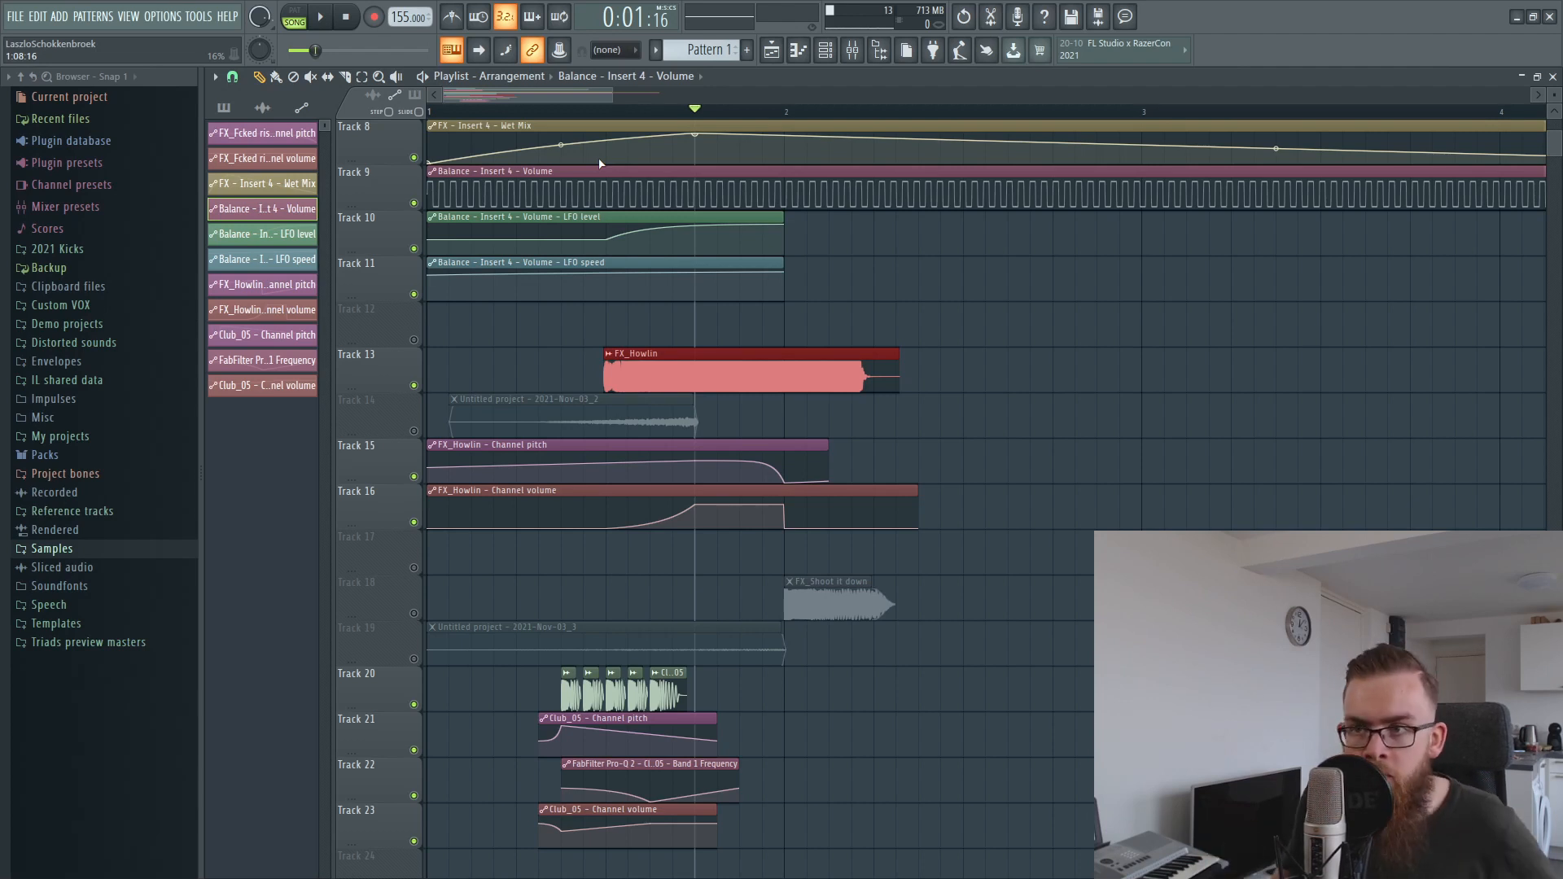
{"action": "left_click", "coordinate": [606, 111]}
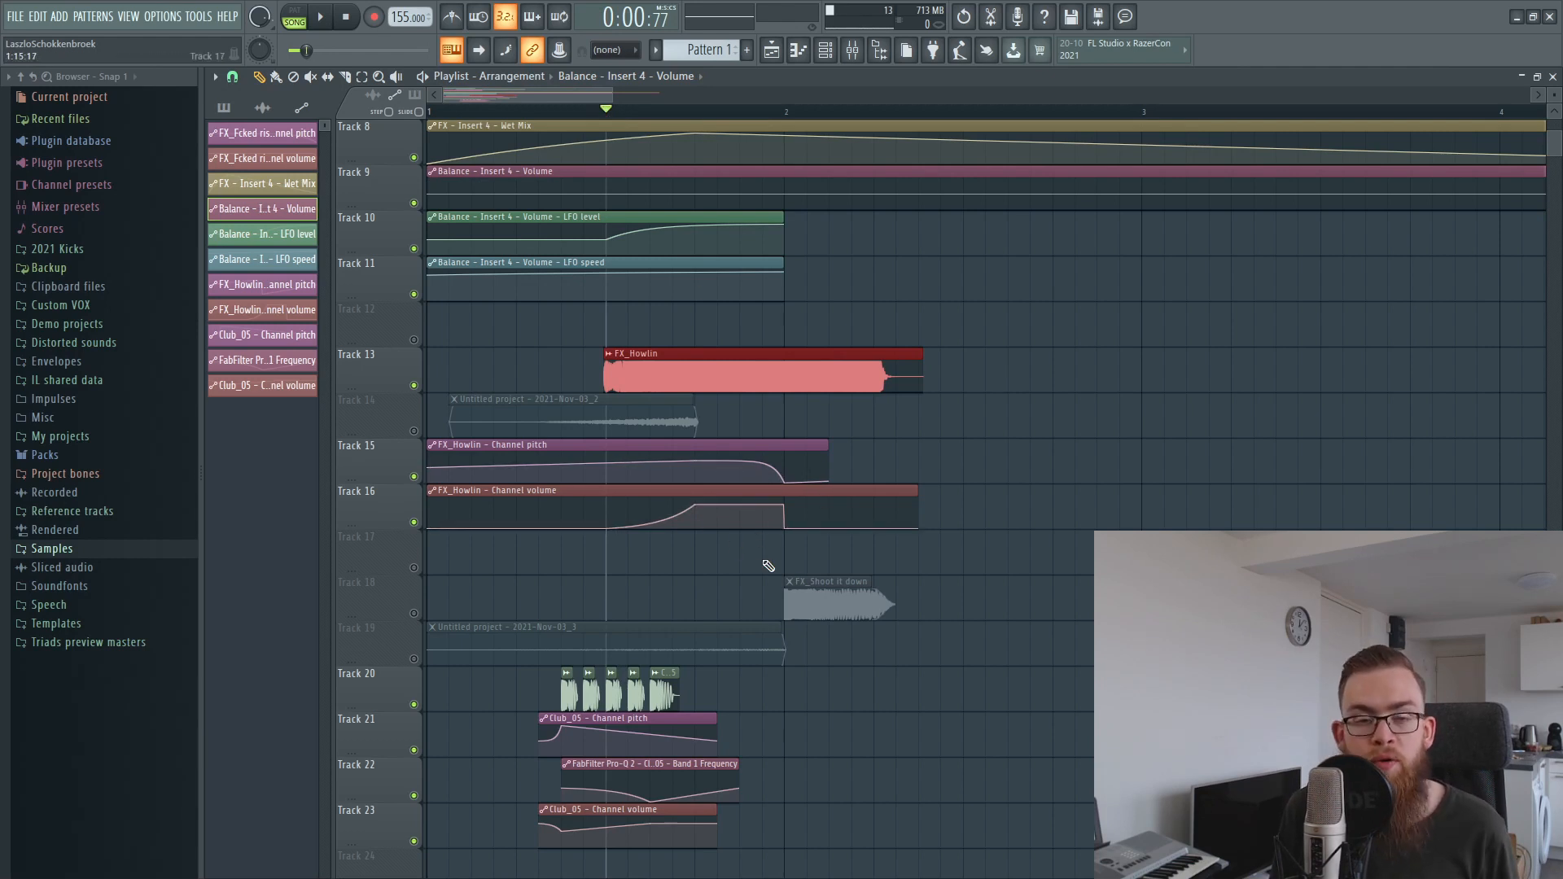
Unmute the Untitled project - 2021-Nov-03_2 audio clip on Track 14 and play it together with FX_Howlin.
{"action": "left_click", "coordinate": [415, 432]}
{"action": "left_click_drag", "start_coordinate": [488, 379], "coordinate": [503, 413]}
{"action": "left_click", "coordinate": [1156, 411], "text": "ctrl"}
{"action": "key", "text": "space"}
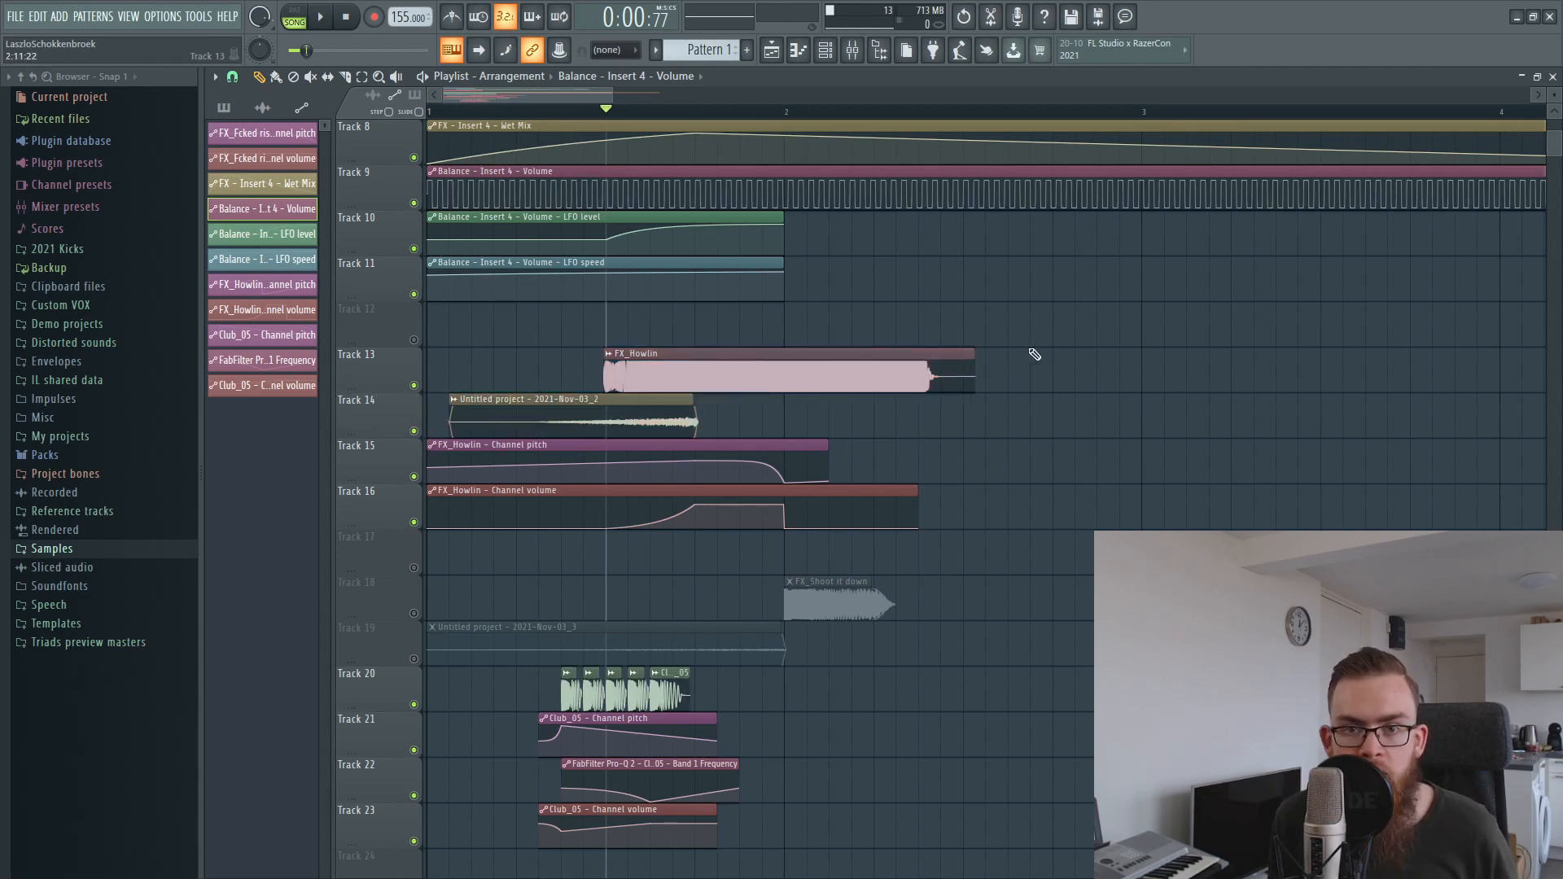
{"action": "key", "text": "space"}
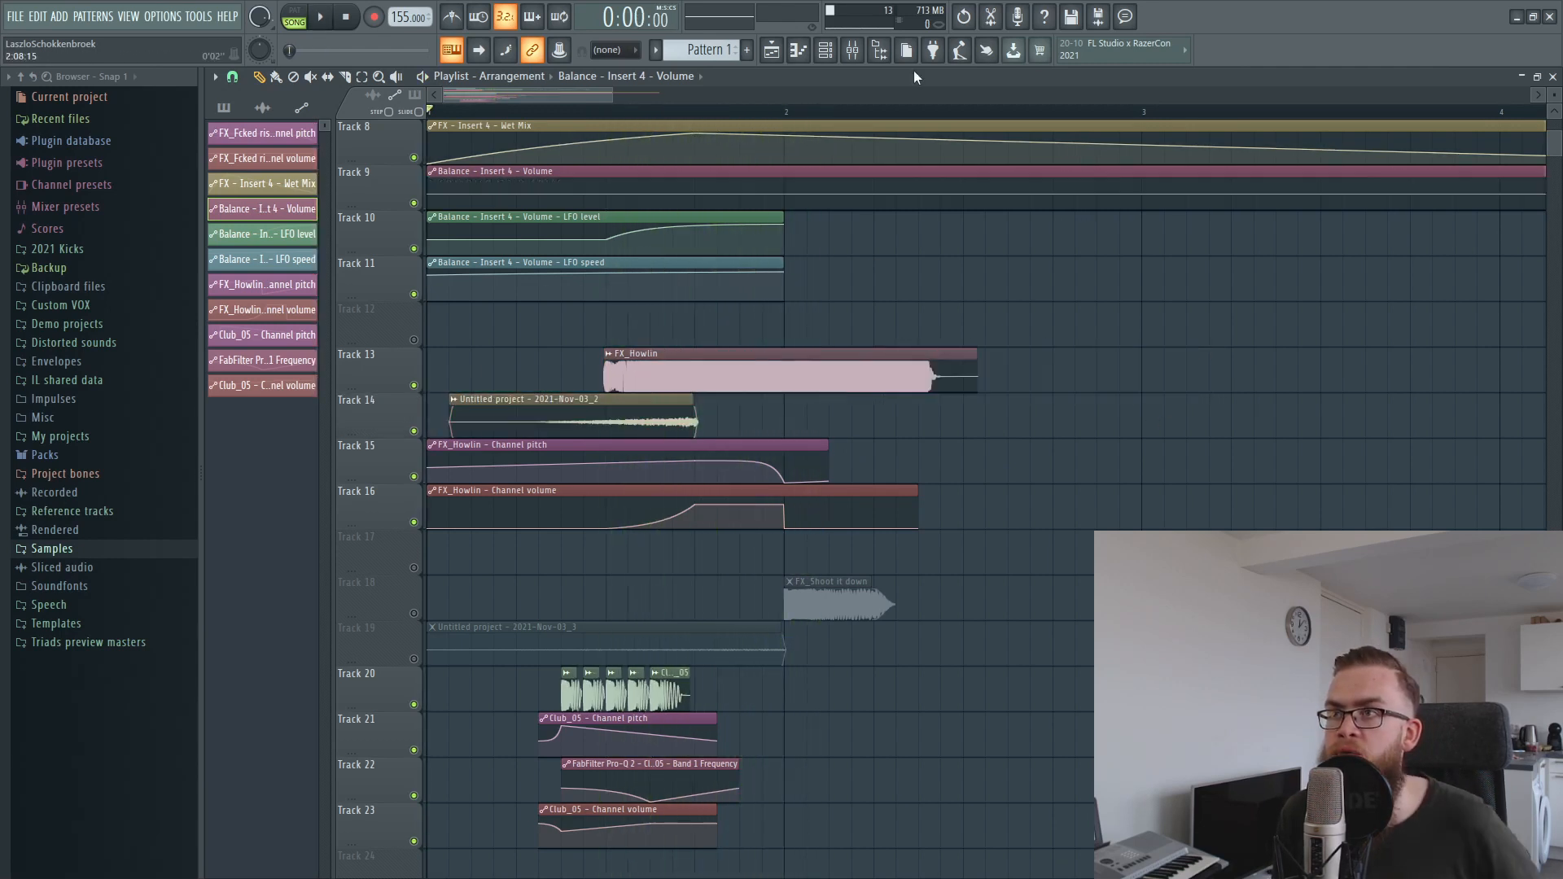
Enable Insert 122 in the mixer and play the arrangement from the beginning.
{"action": "left_click", "coordinate": [852, 52]}
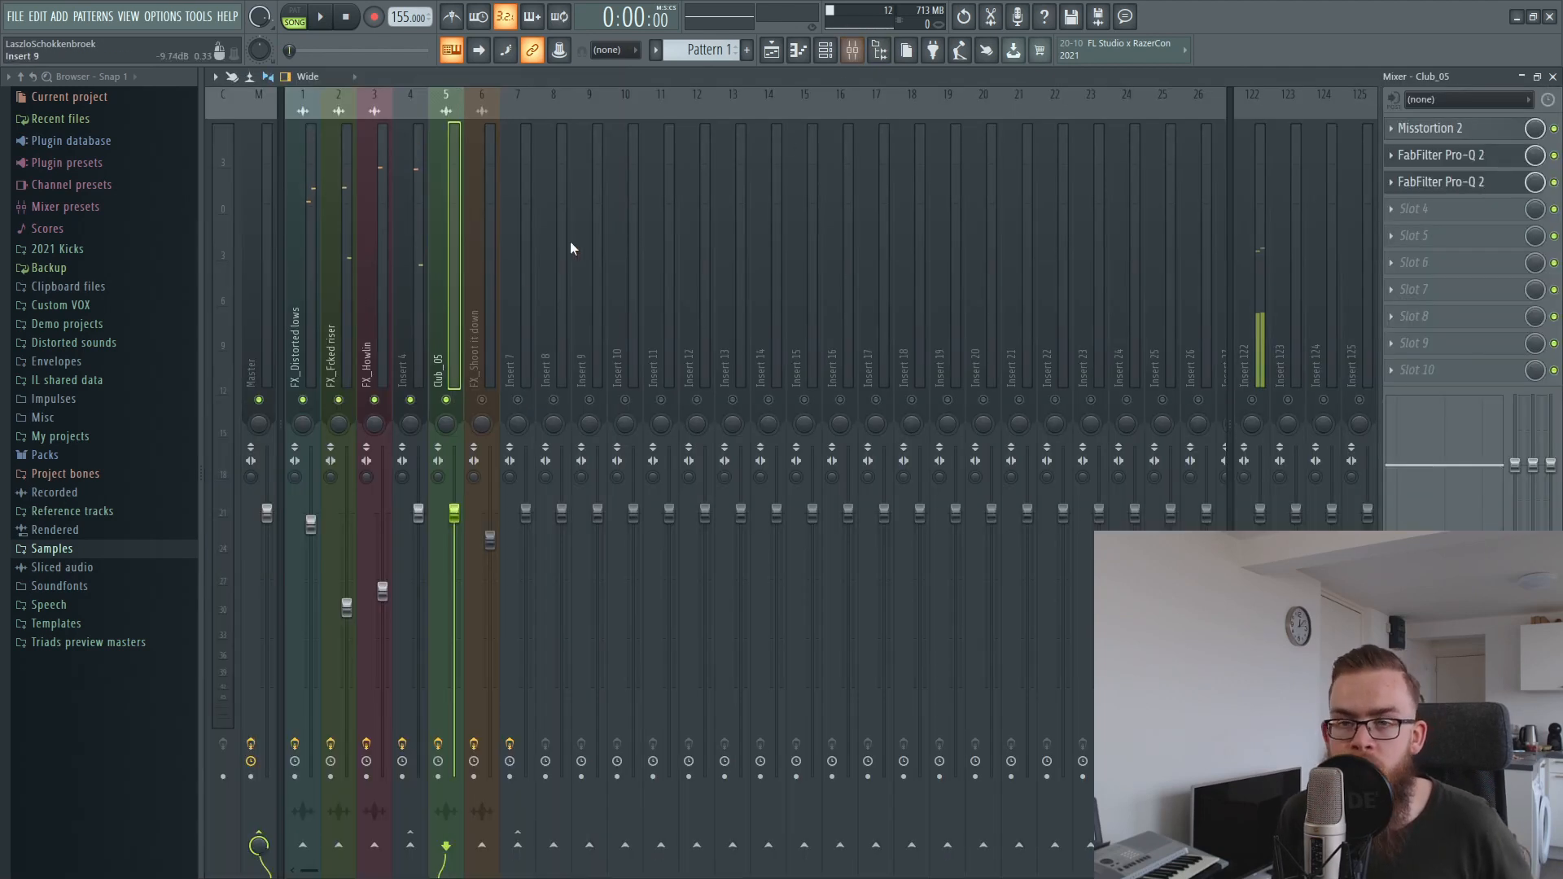
{"action": "left_click", "coordinate": [777, 53]}
{"action": "key", "text": "space"}
{"action": "key", "text": "space"}
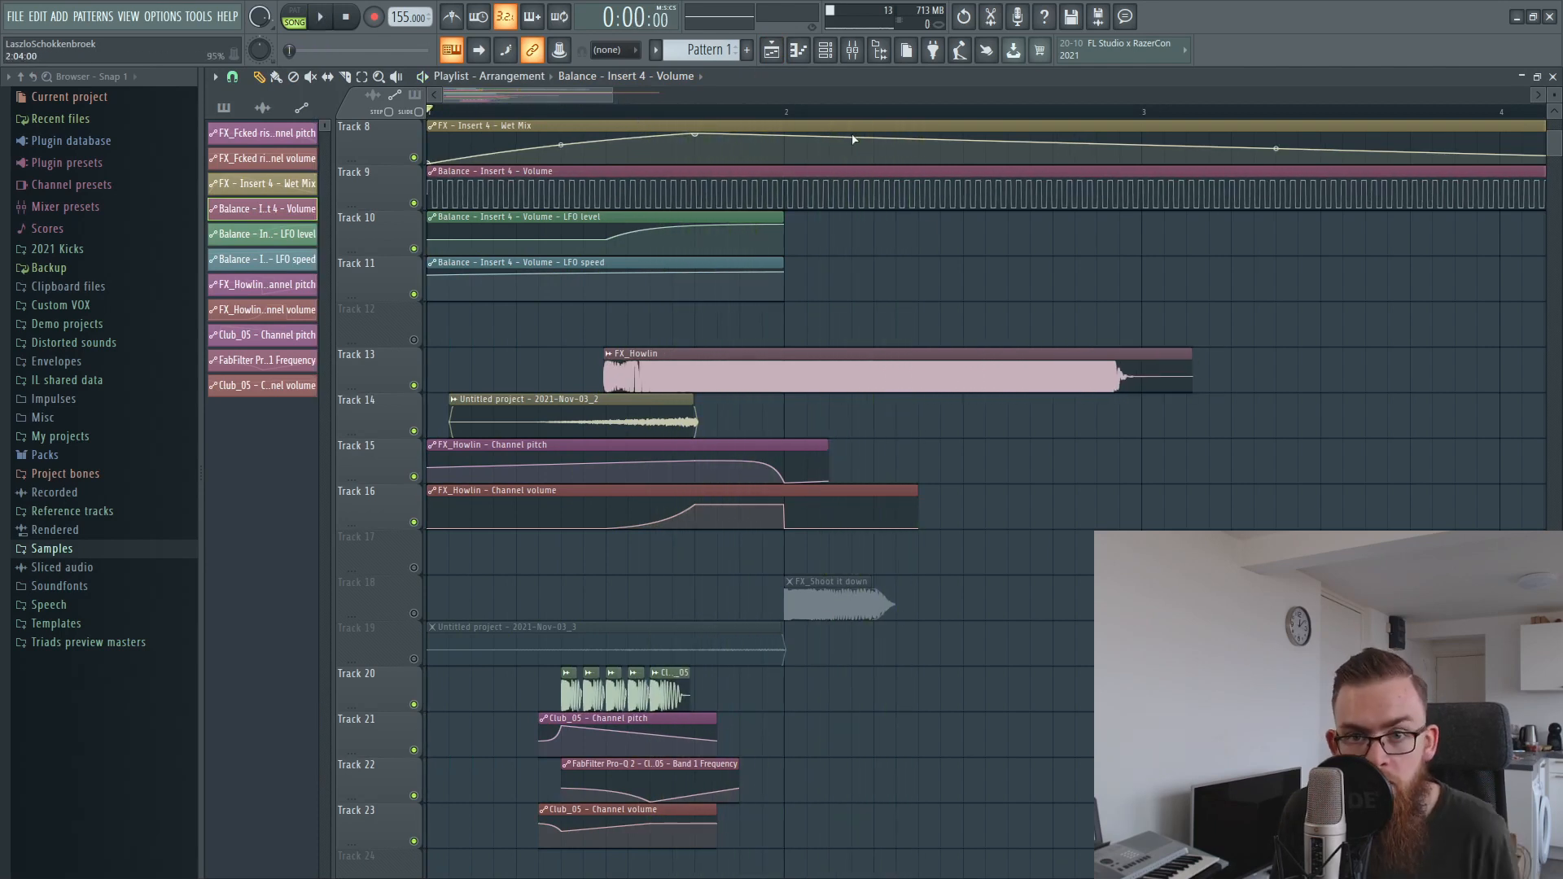
Open FabFilter Pro-Q 2 on the FX_Howlin mixer insert to examine its EQ curve.
{"action": "left_click", "coordinate": [852, 50]}
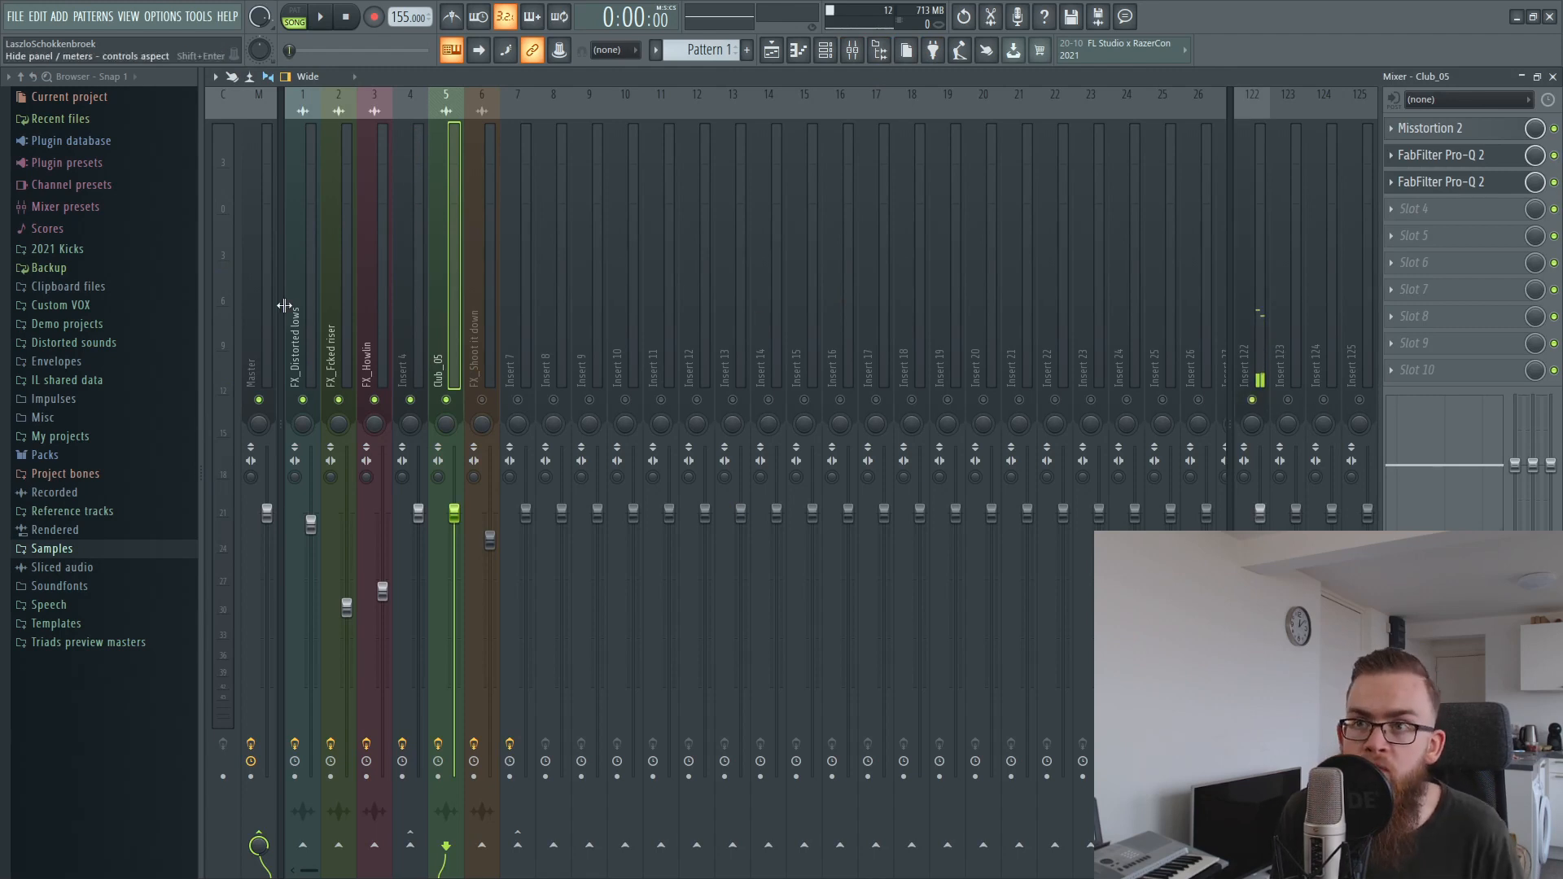
{"action": "left_click", "coordinate": [374, 340]}
{"action": "left_click", "coordinate": [1441, 128]}
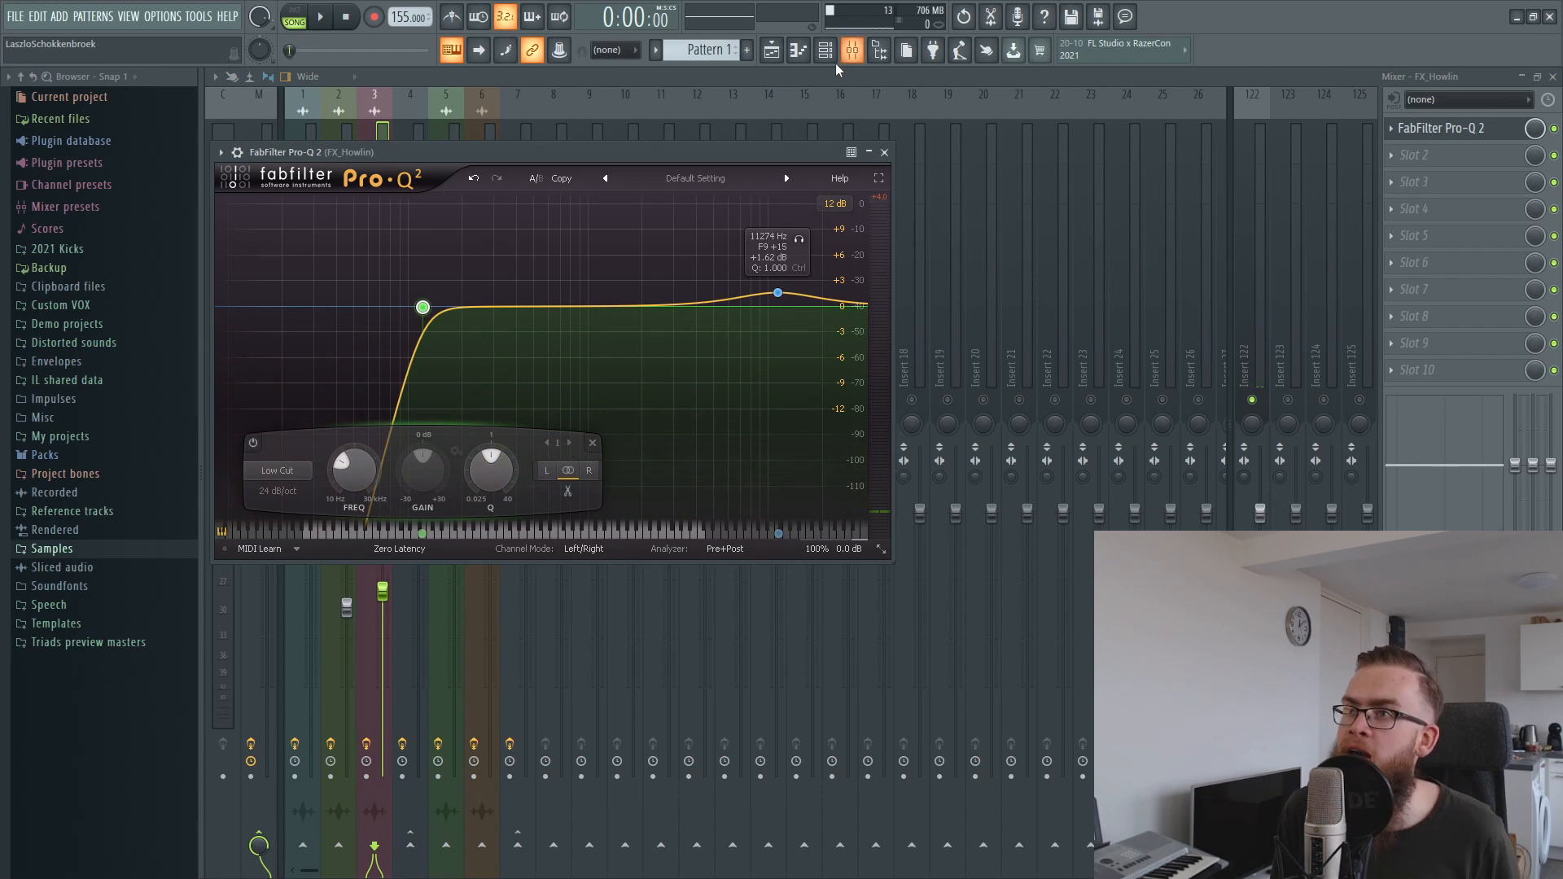
Unmute FX_Shoot it down on Track 18 and the Untitled project - 2021-Nov-03_3 clip on Track 19, and select the FX_Shoot it down clip.
{"action": "left_click", "coordinate": [771, 51]}
{"action": "scroll", "coordinate": [896, 505], "scroll_direction": "down", "scroll_amount": 2}
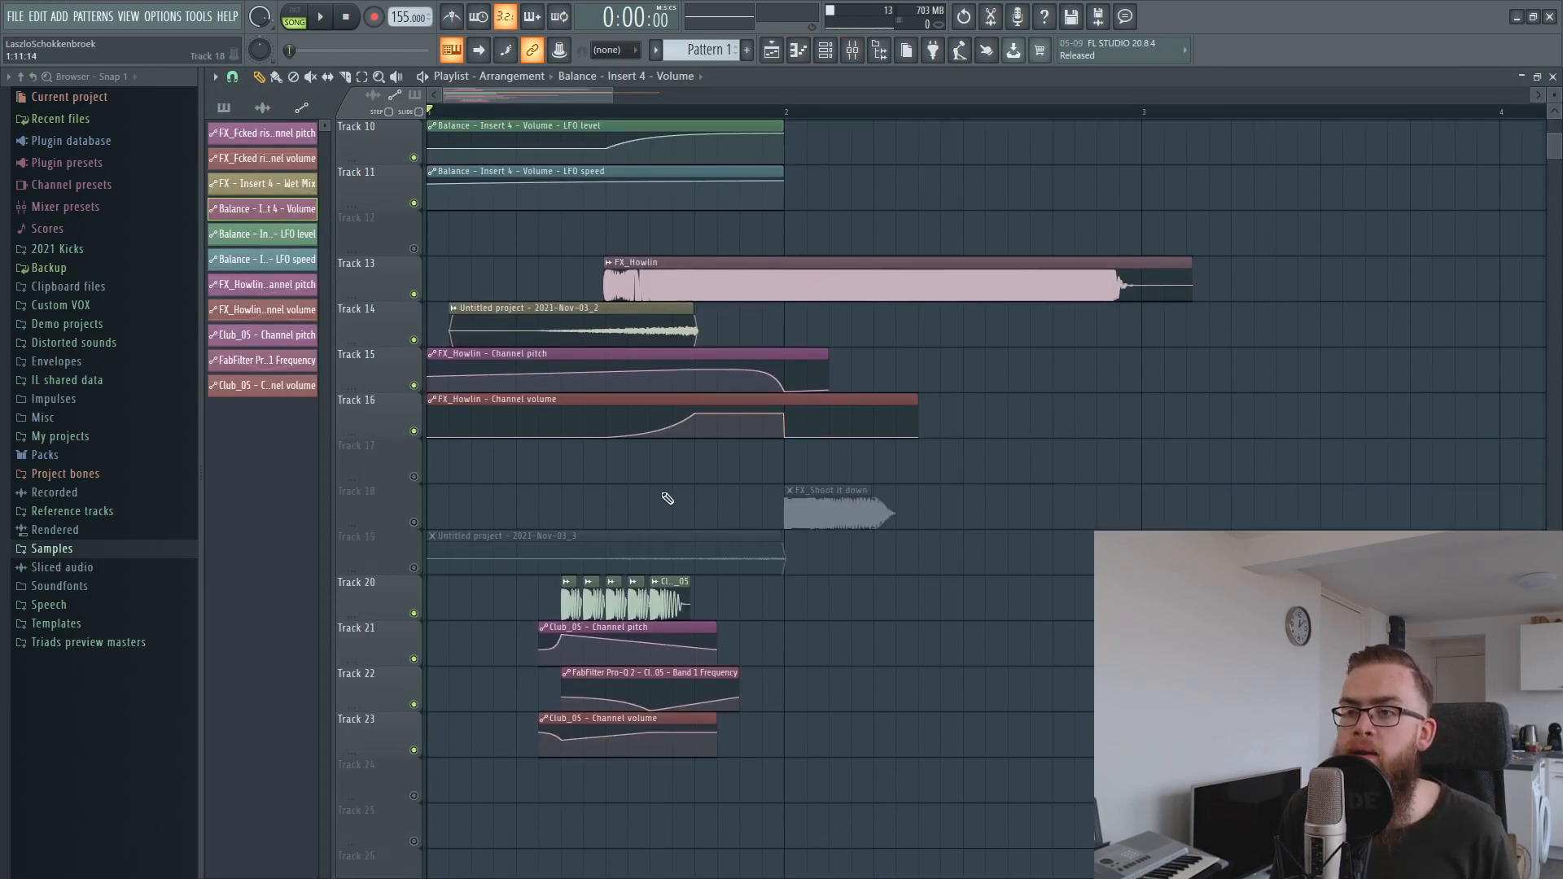
{"action": "scroll", "coordinate": [740, 496], "scroll_direction": "up", "scroll_amount": 3}
{"action": "left_click", "coordinate": [415, 660]}
{"action": "left_click", "coordinate": [414, 705]}
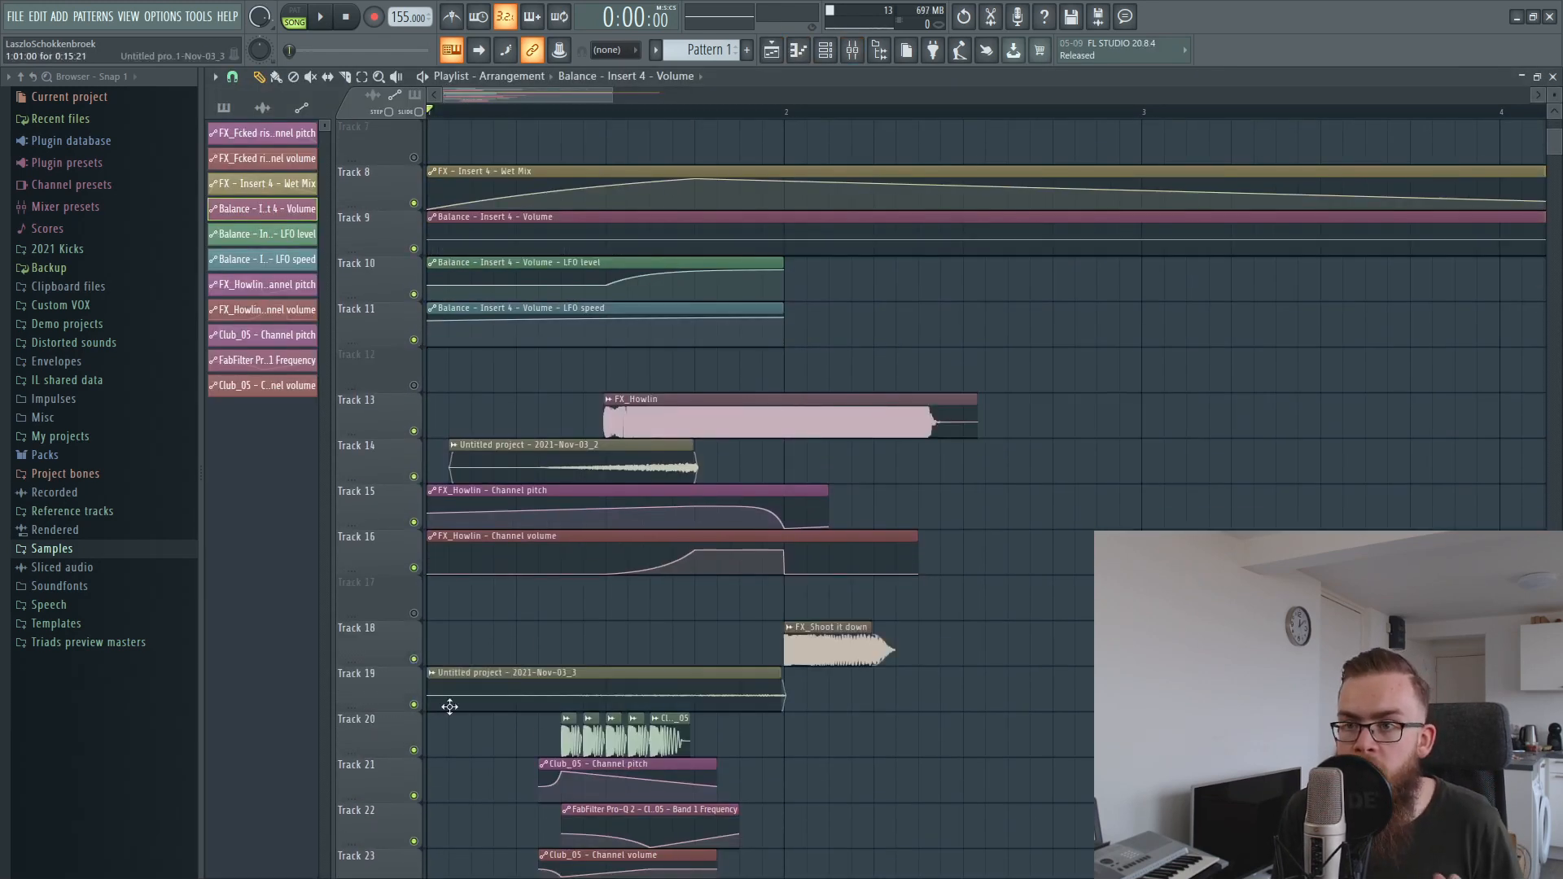
{"action": "scroll", "coordinate": [803, 426], "scroll_direction": "down", "scroll_amount": 2}
{"action": "left_click_drag", "start_coordinate": [809, 600], "coordinate": [889, 547]}
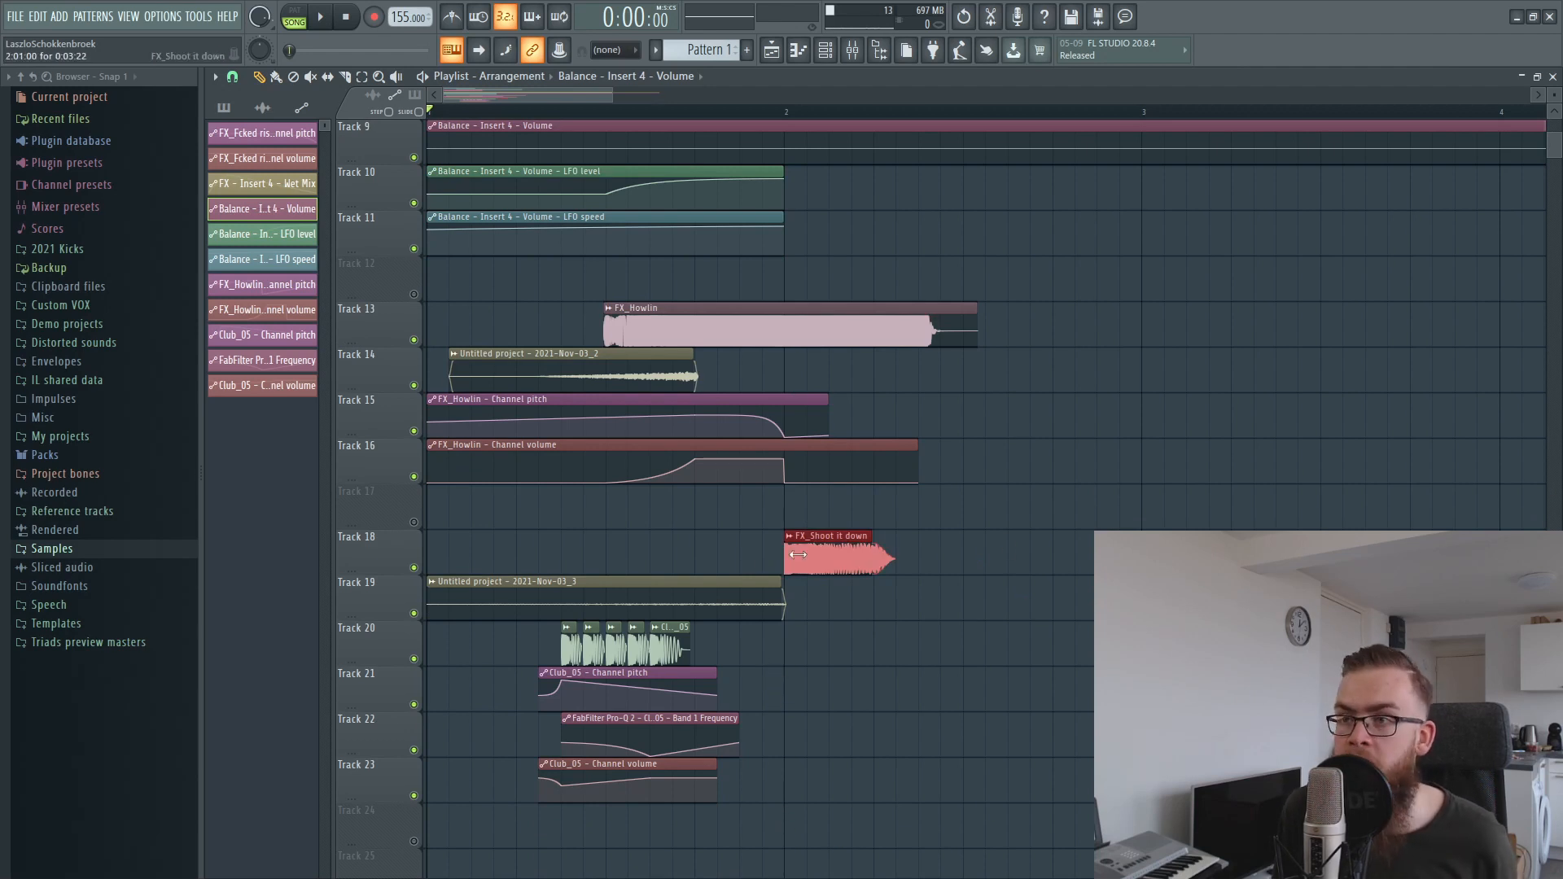
Enable the FX_Shoot it down mixer insert and open its FabFilter Pro-Q 2 to show the EQ.
{"action": "left_click", "coordinate": [852, 56]}
{"action": "left_click", "coordinate": [467, 382]}
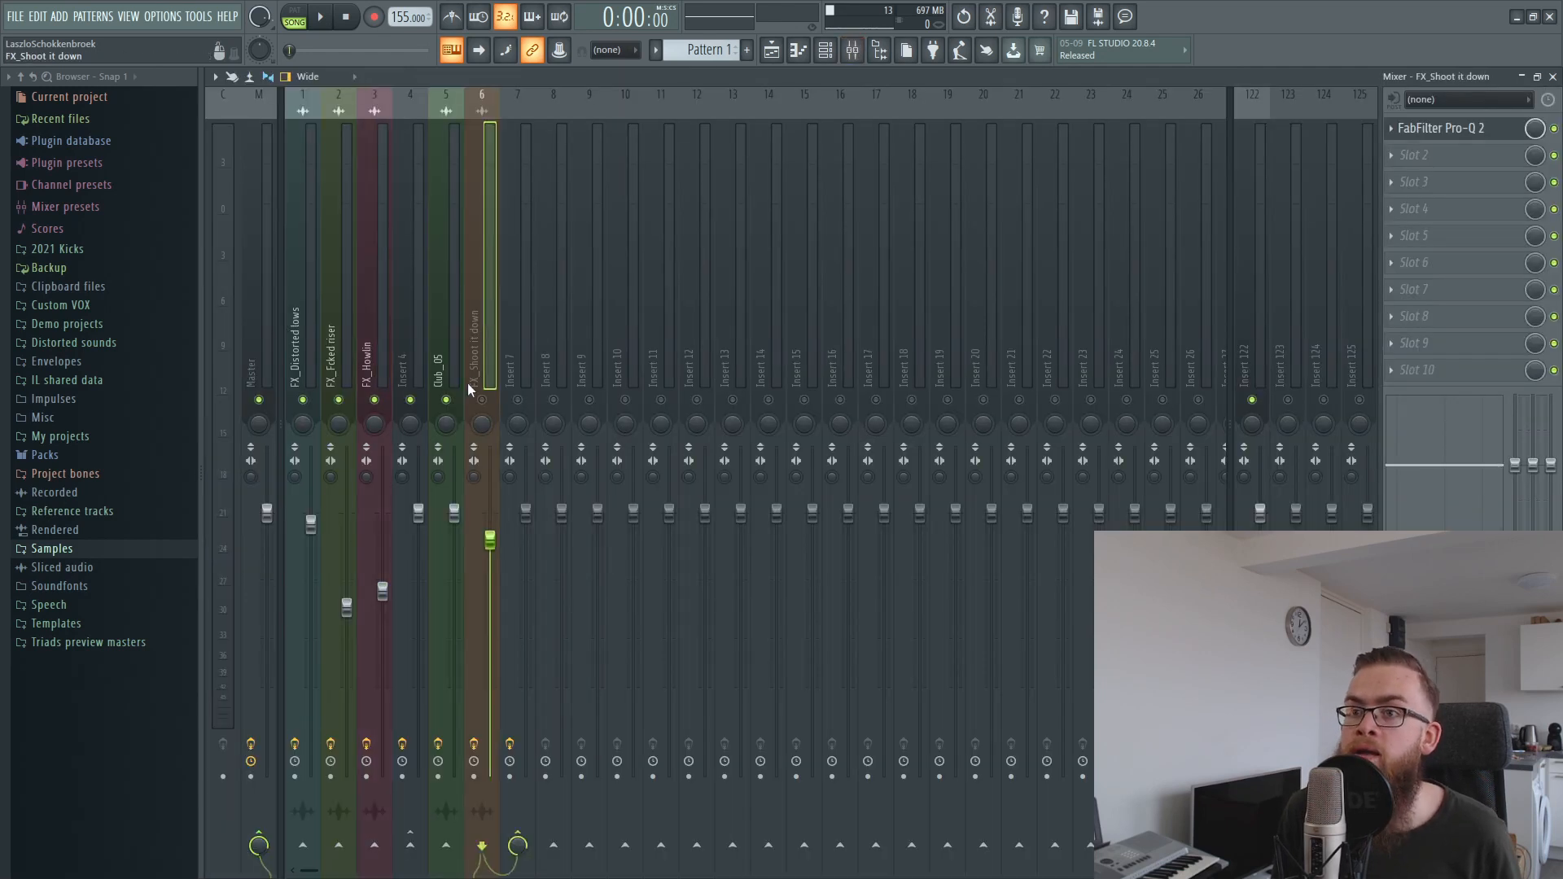
{"action": "left_click", "coordinate": [775, 51]}
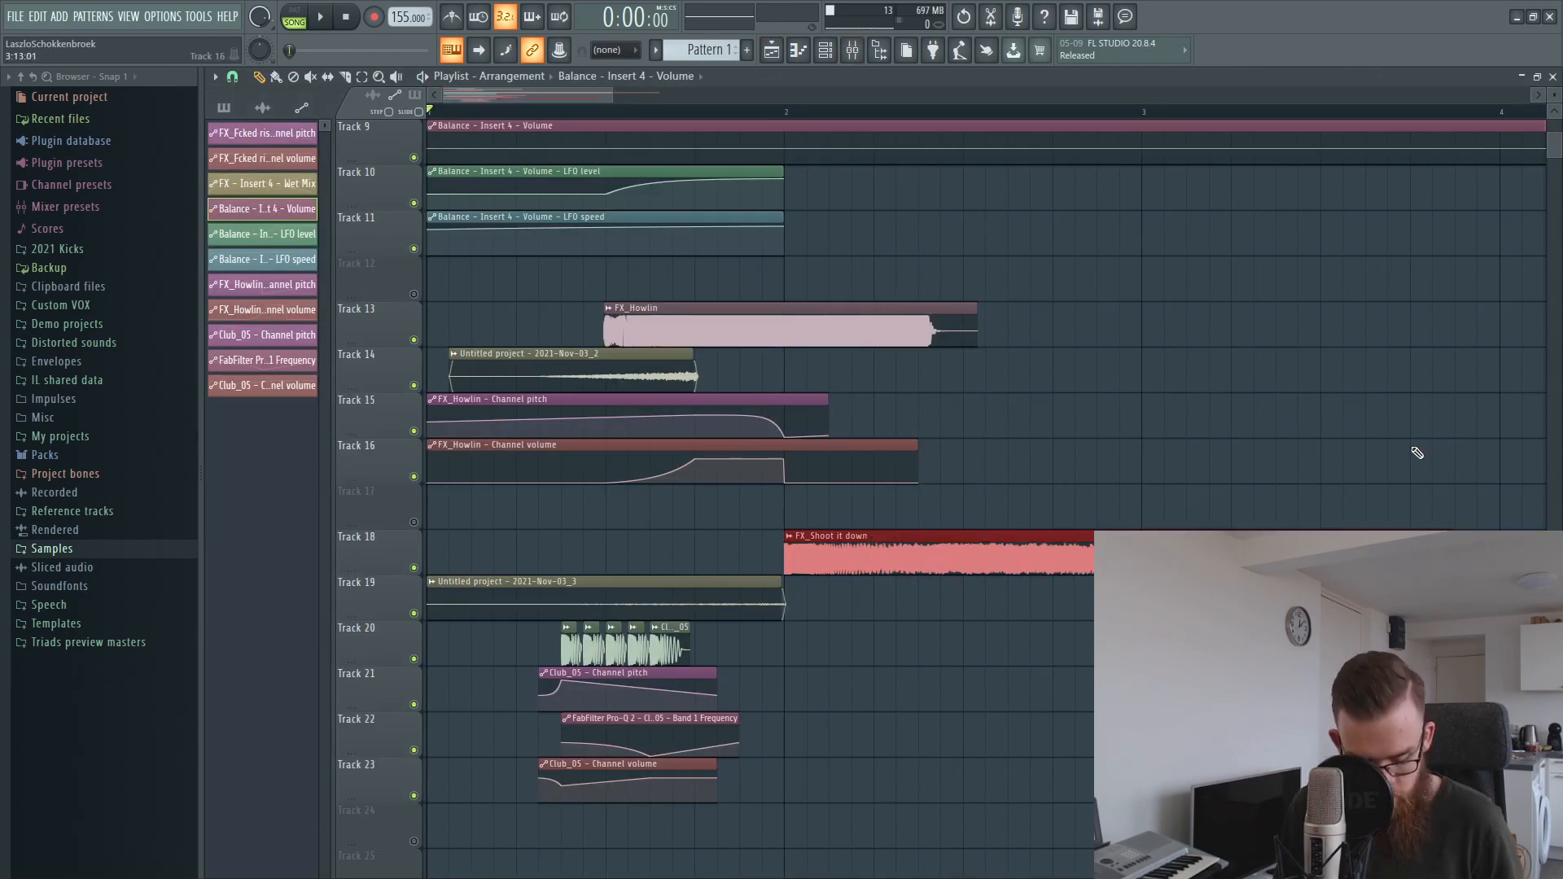
{"action": "left_click", "coordinate": [853, 50]}
{"action": "left_click", "coordinate": [1441, 128]}
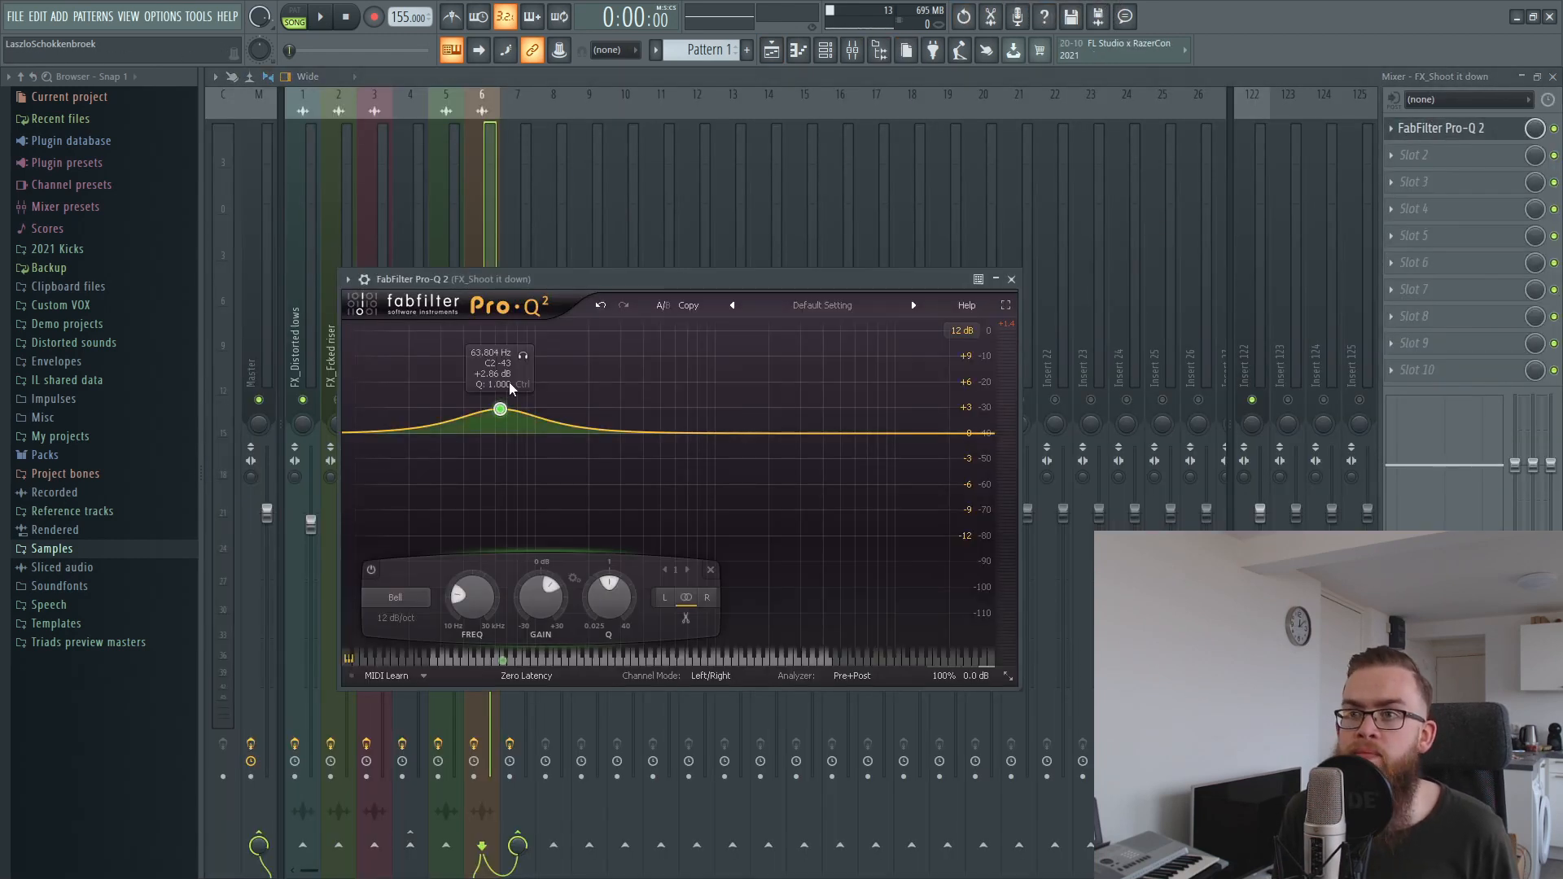
Enable mixer Insert 7, show its FabFilter Pro-Q 2 curve, and return to the playlist.
{"action": "left_click", "coordinate": [552, 244]}
{"action": "left_click", "coordinate": [525, 246]}
{"action": "left_click", "coordinate": [518, 399]}
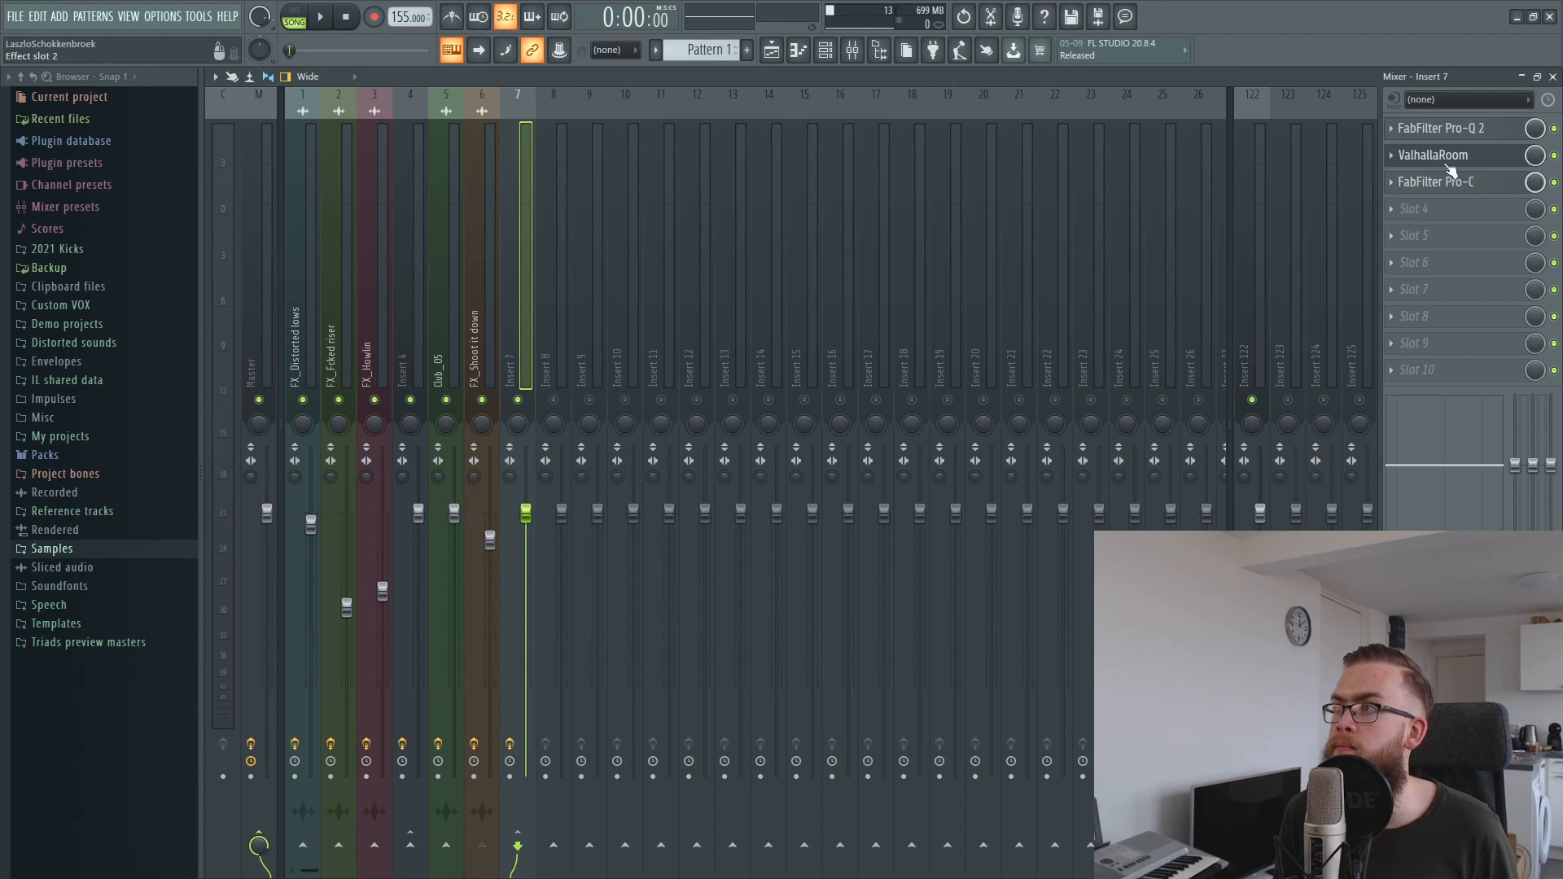
{"action": "left_click", "coordinate": [1465, 131]}
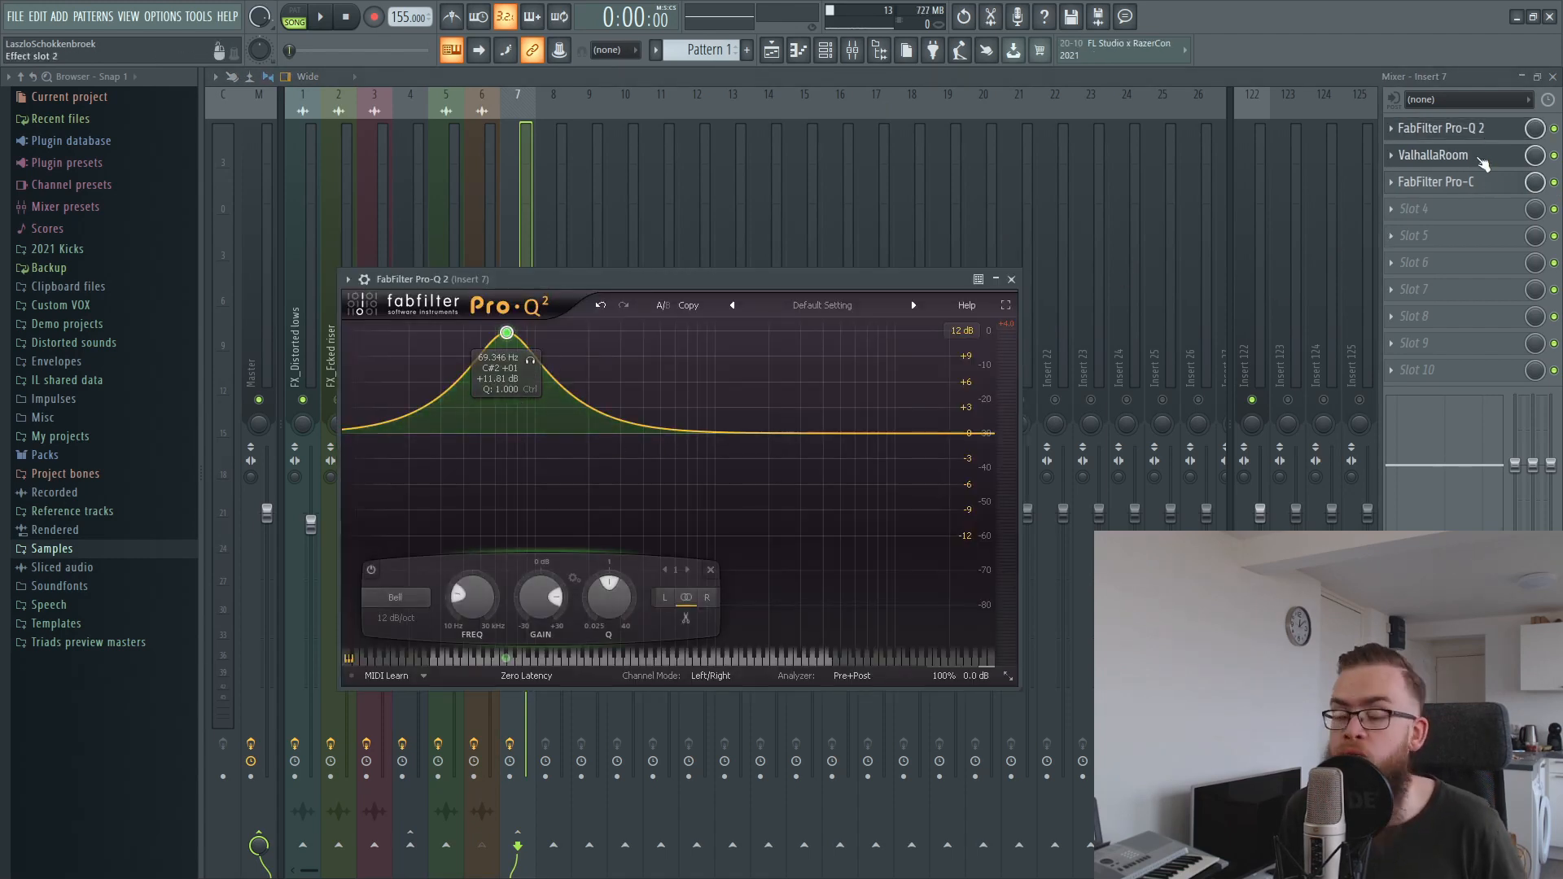
{"action": "left_click", "coordinate": [771, 50]}
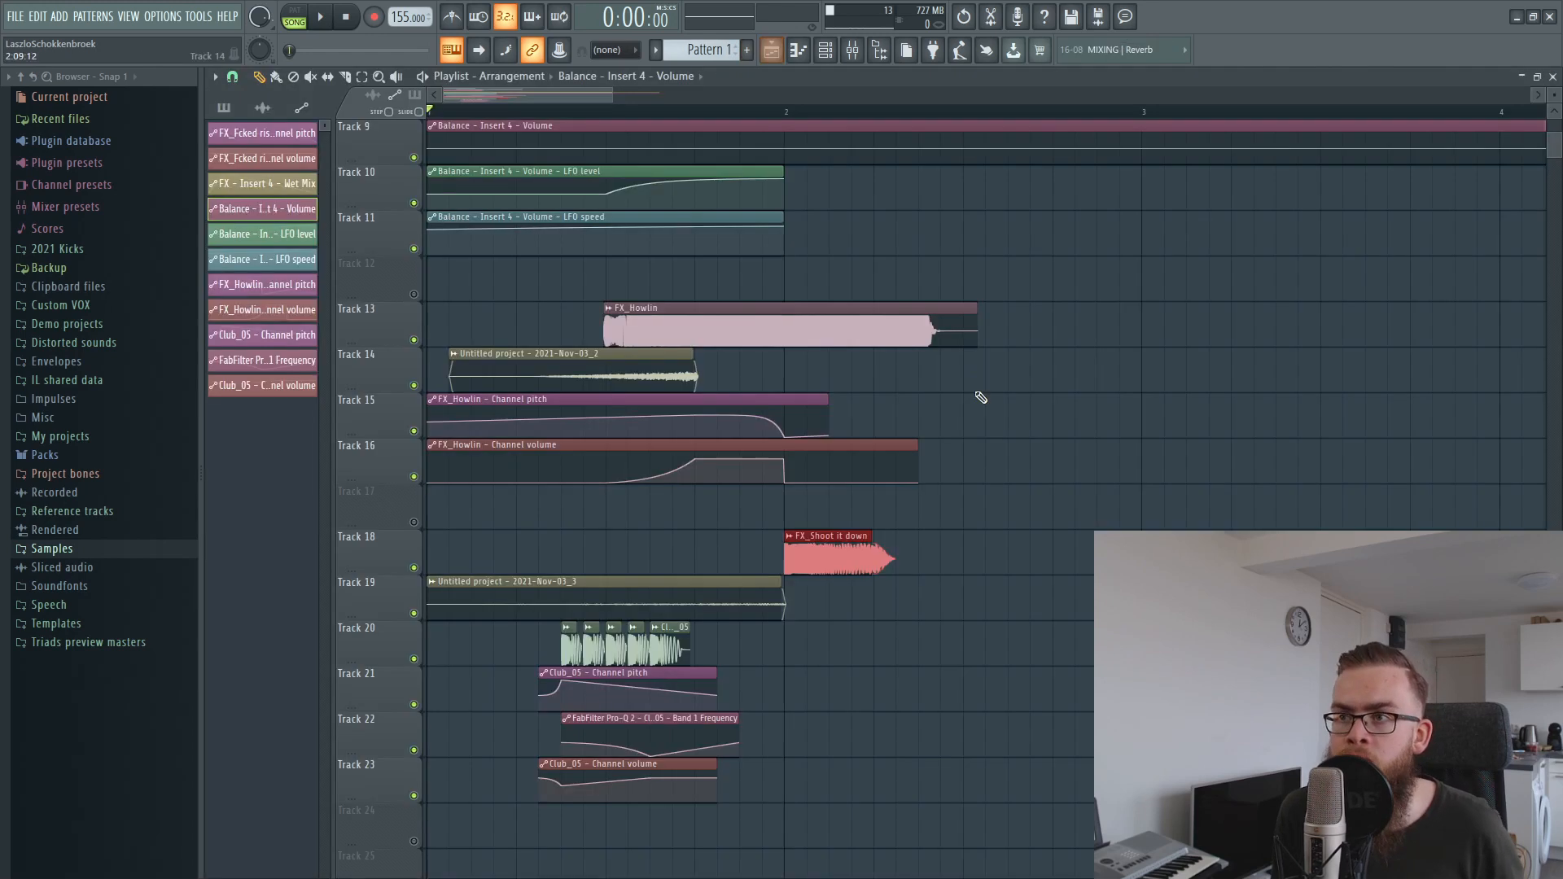
{"action": "scroll", "coordinate": [578, 114], "scroll_direction": "down", "scroll_amount": 3}
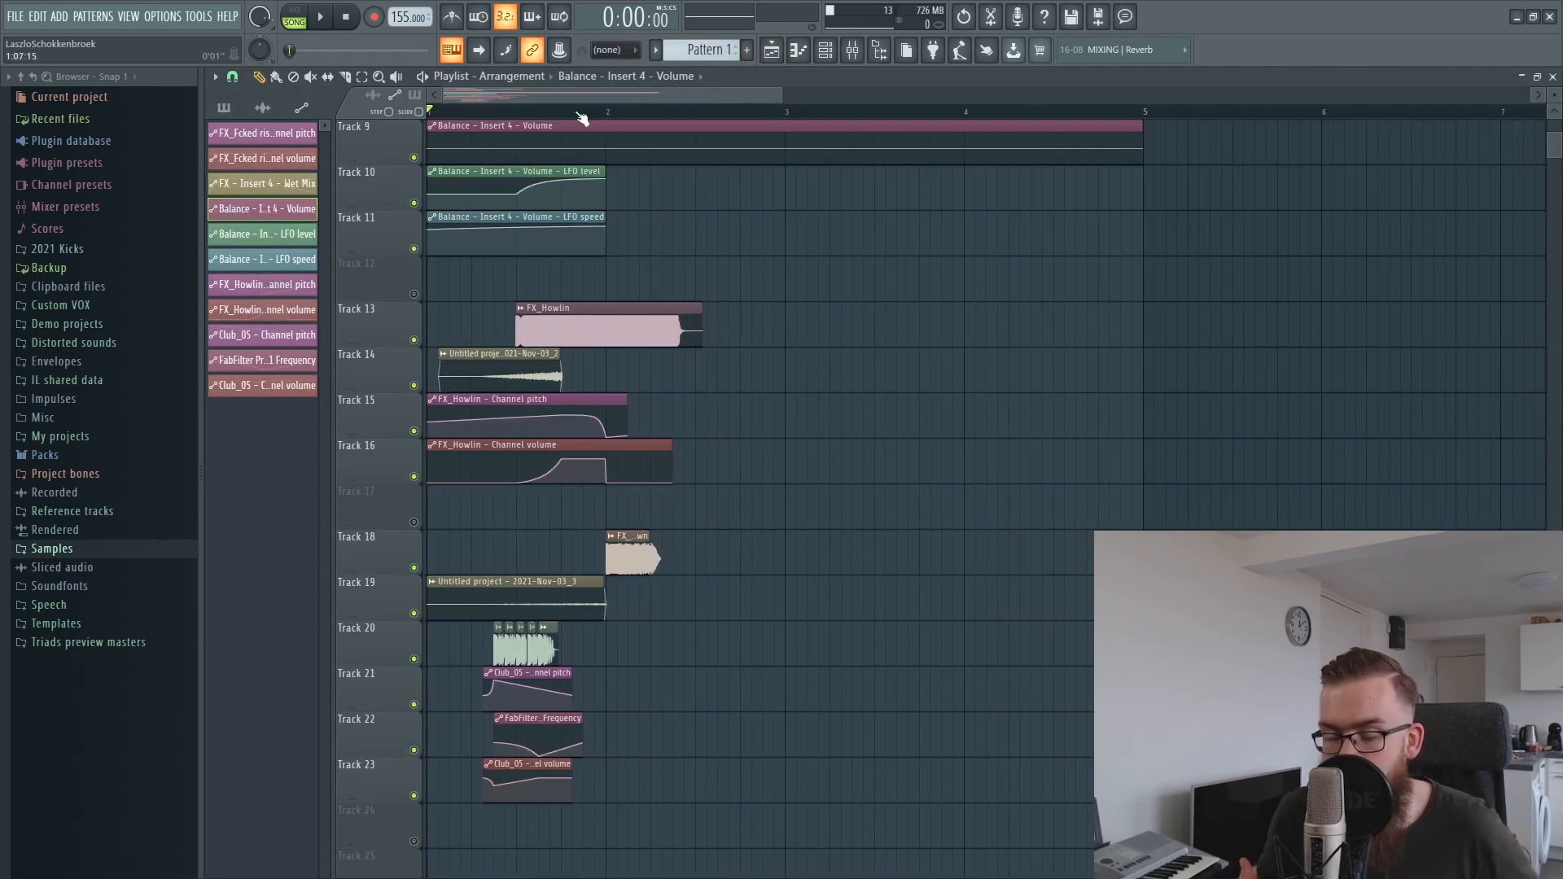